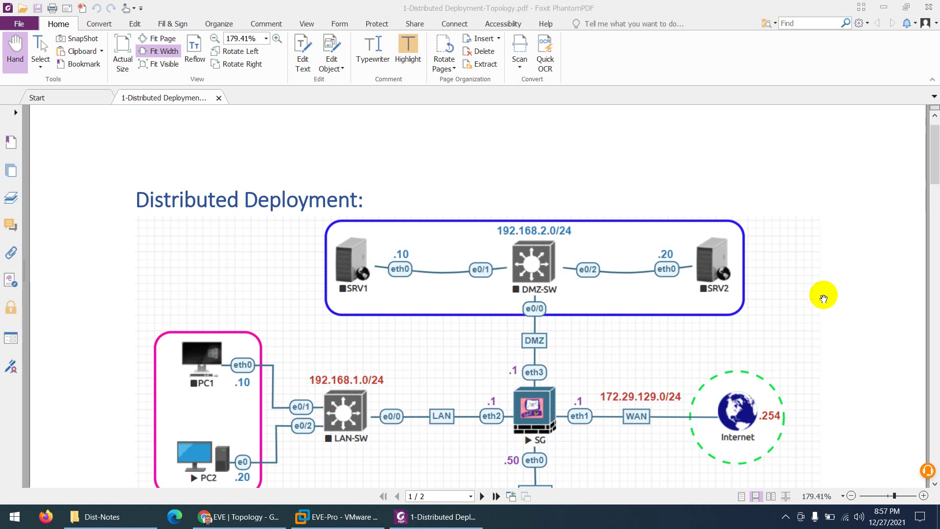
- Examine the Distributed Deployment topology diagram, covering the DMZ, LAN, WAN and management segments connected to the SG gateway
{"action": "scroll", "coordinate": [577, 301], "scroll_direction": "down", "scroll_amount": 3}
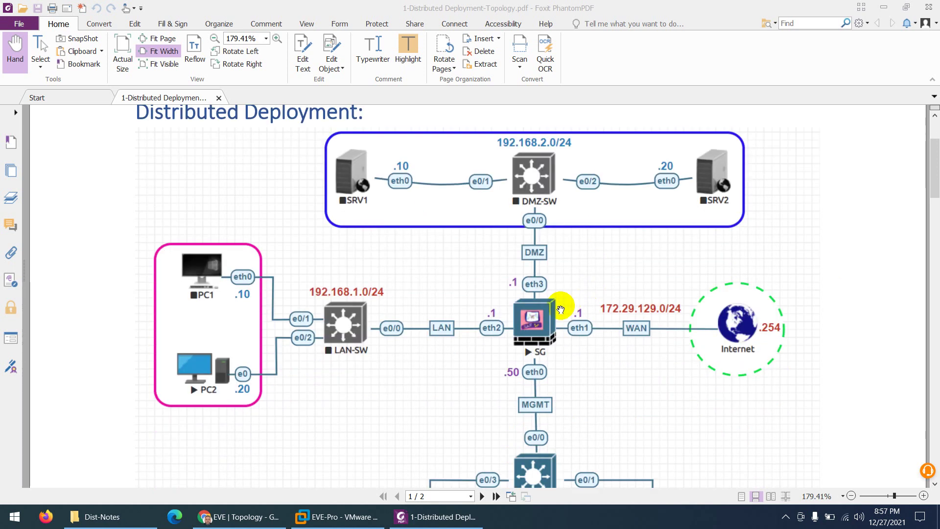
{"action": "scroll", "coordinate": [561, 308], "scroll_direction": "down", "scroll_amount": 2}
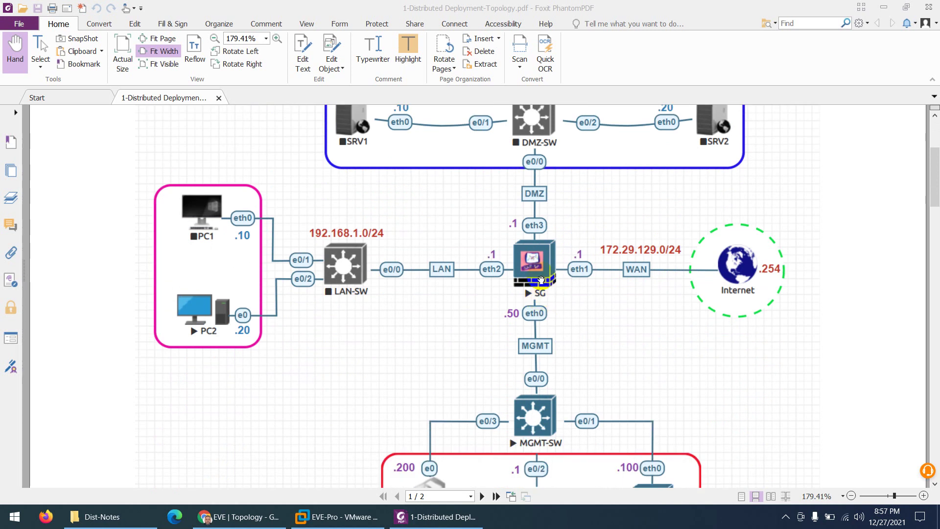
{"action": "scroll", "coordinate": [541, 280], "scroll_direction": "down", "scroll_amount": 5}
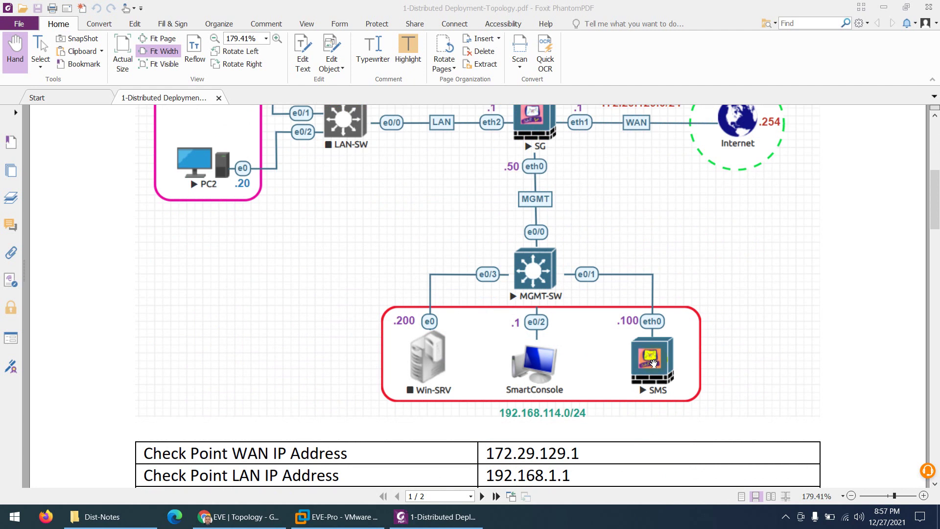
{"action": "scroll", "coordinate": [556, 357], "scroll_direction": "up", "scroll_amount": 2}
{"action": "scroll", "coordinate": [538, 347], "scroll_direction": "down", "scroll_amount": 2}
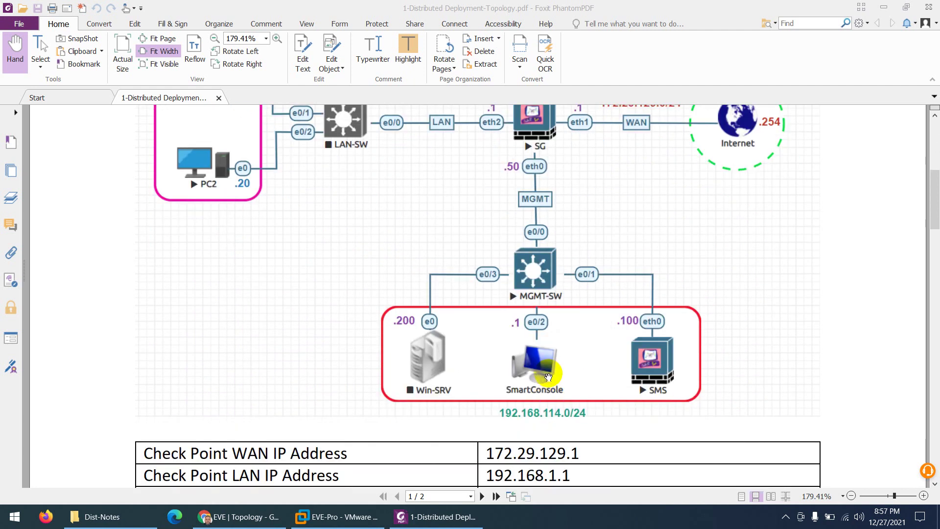
{"action": "scroll", "coordinate": [547, 374], "scroll_direction": "up", "scroll_amount": 2}
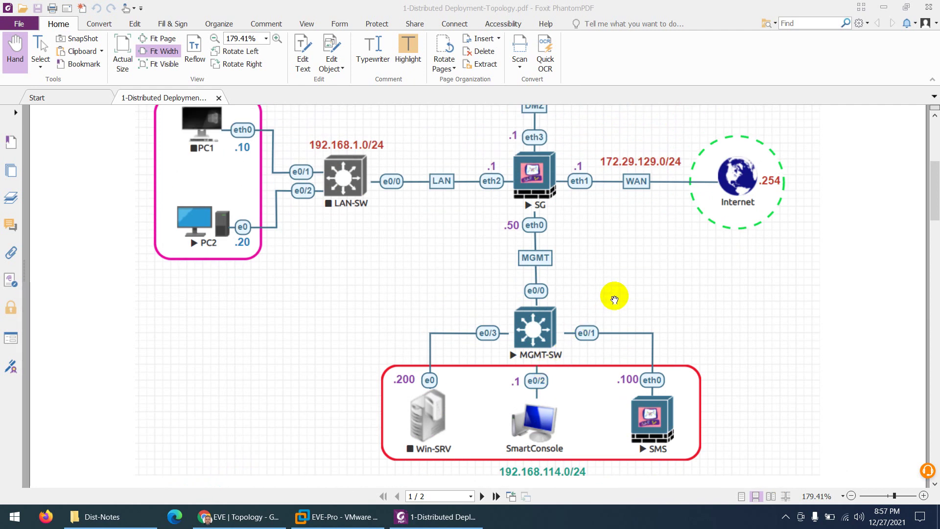
{"action": "scroll", "coordinate": [614, 299], "scroll_direction": "up", "scroll_amount": 4}
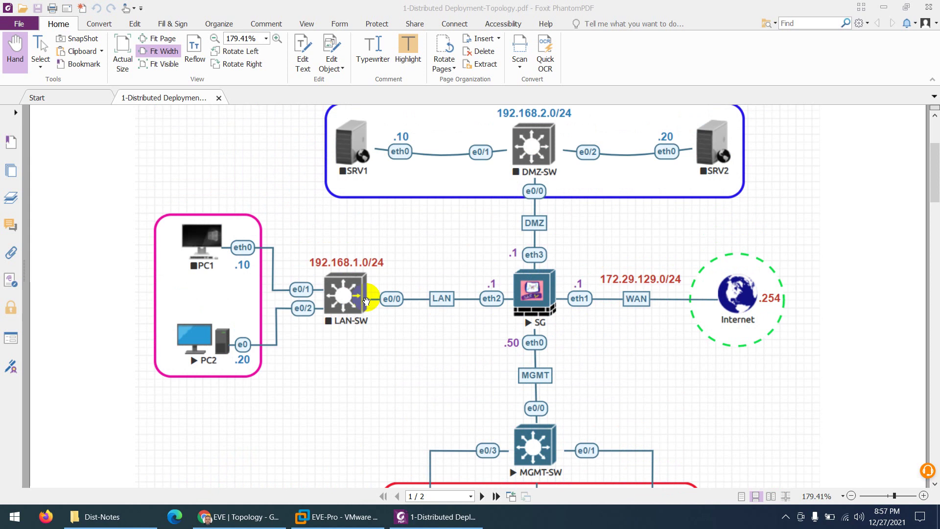
{"action": "scroll", "coordinate": [625, 310], "scroll_direction": "up", "scroll_amount": 1}
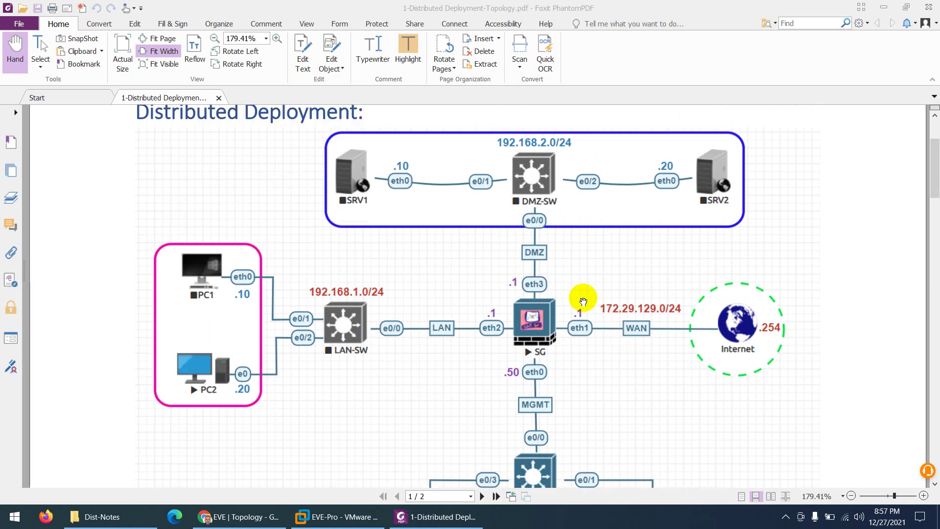
{"action": "scroll", "coordinate": [546, 260], "scroll_direction": "down", "scroll_amount": 1}
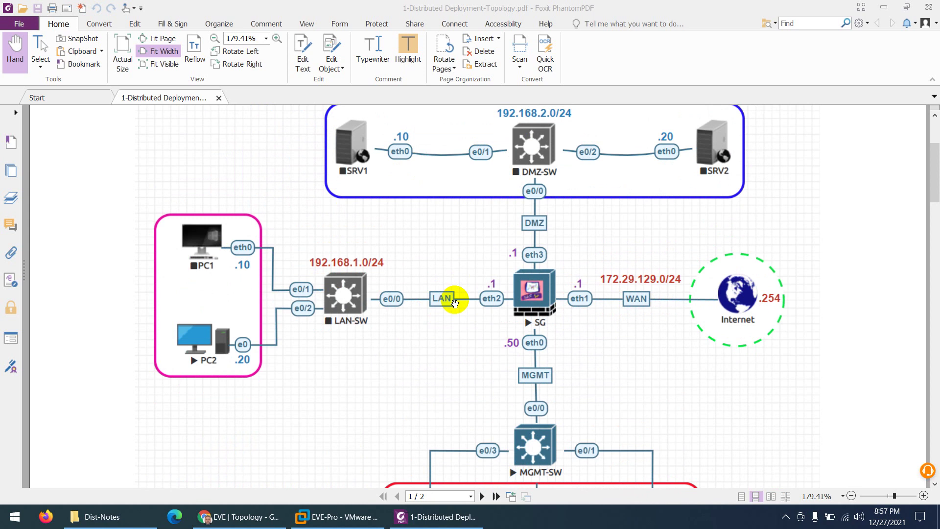
{"action": "scroll", "coordinate": [587, 271], "scroll_direction": "up", "scroll_amount": 1}
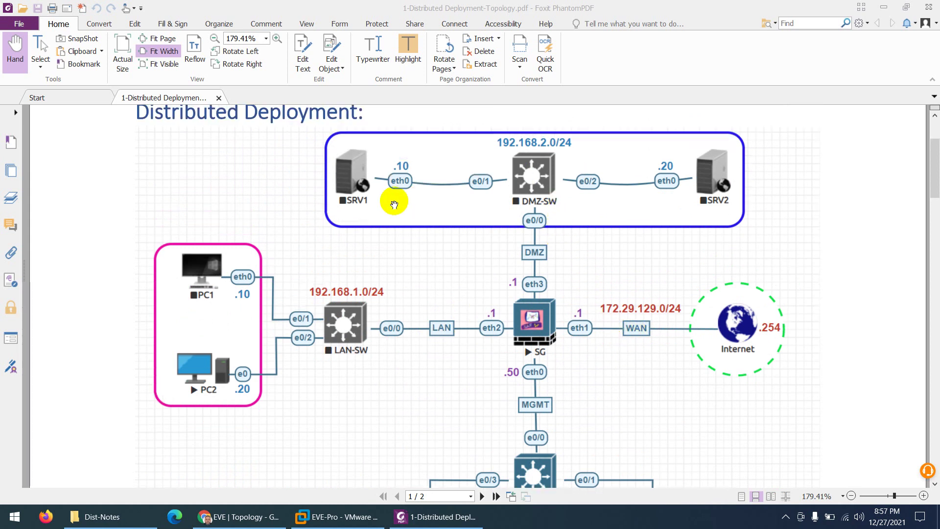
{"action": "scroll", "coordinate": [396, 229], "scroll_direction": "down", "scroll_amount": 3}
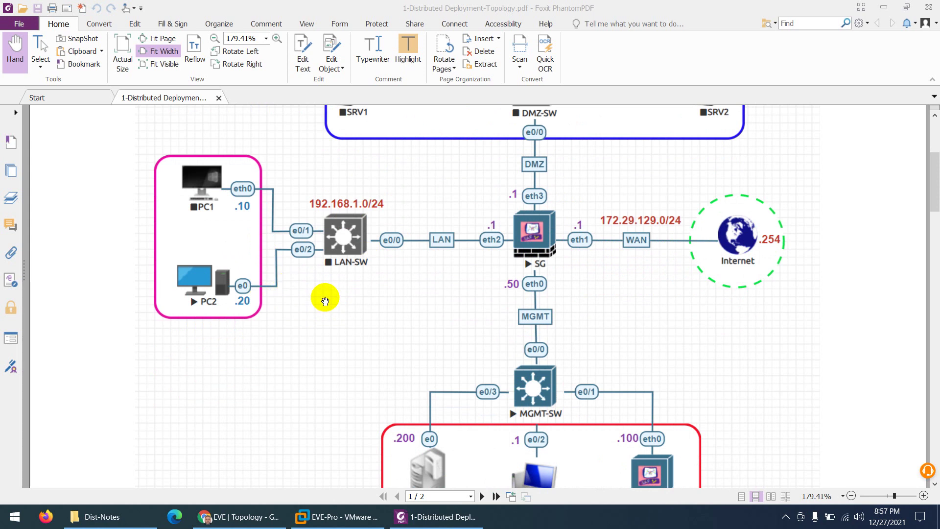
{"action": "scroll", "coordinate": [324, 300], "scroll_direction": "down", "scroll_amount": 3}
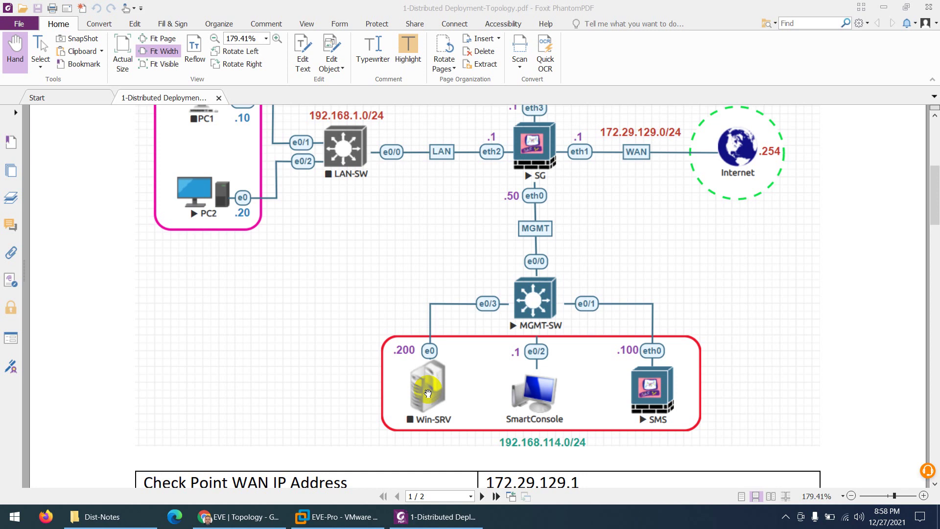
- Compare the Check Point interface addresses in the IP address table with the SG interfaces in the topology diagram
{"action": "scroll", "coordinate": [427, 393], "scroll_direction": "up", "scroll_amount": 3}
{"action": "scroll", "coordinate": [435, 342], "scroll_direction": "down", "scroll_amount": 8}
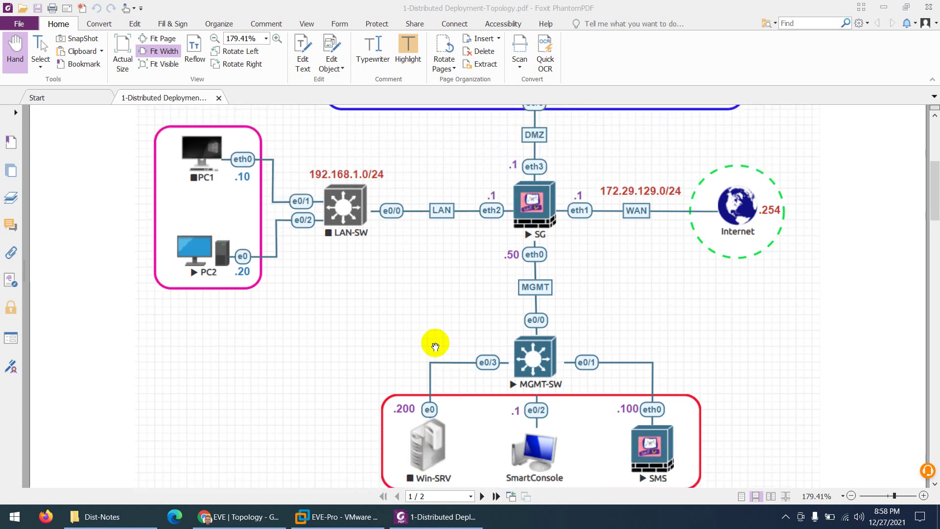
{"action": "scroll", "coordinate": [438, 349], "scroll_direction": "down", "scroll_amount": 3}
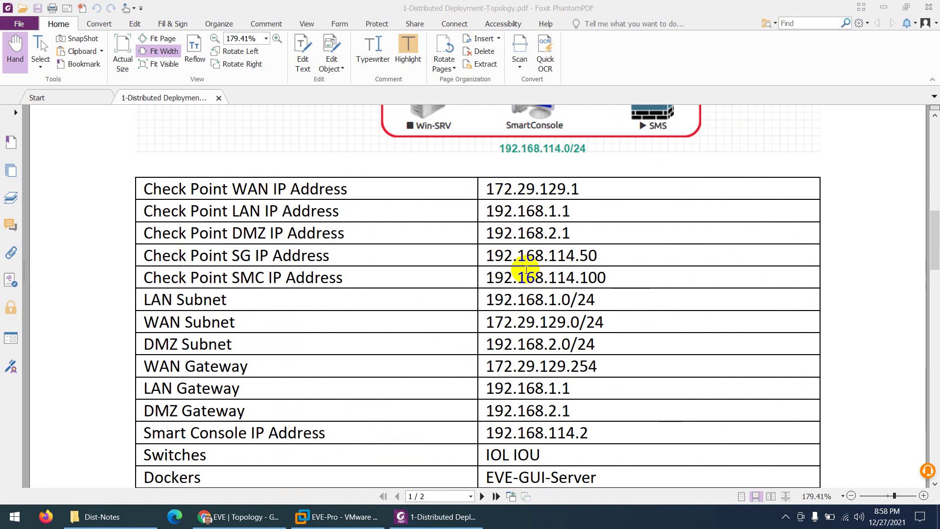
{"action": "scroll", "coordinate": [527, 268], "scroll_direction": "up", "scroll_amount": 12}
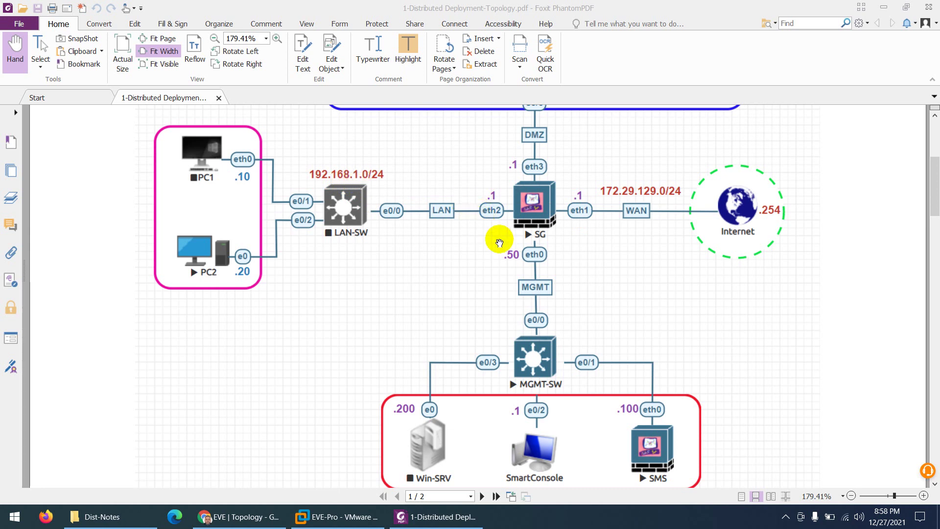
{"action": "scroll", "coordinate": [495, 236], "scroll_direction": "up", "scroll_amount": 3}
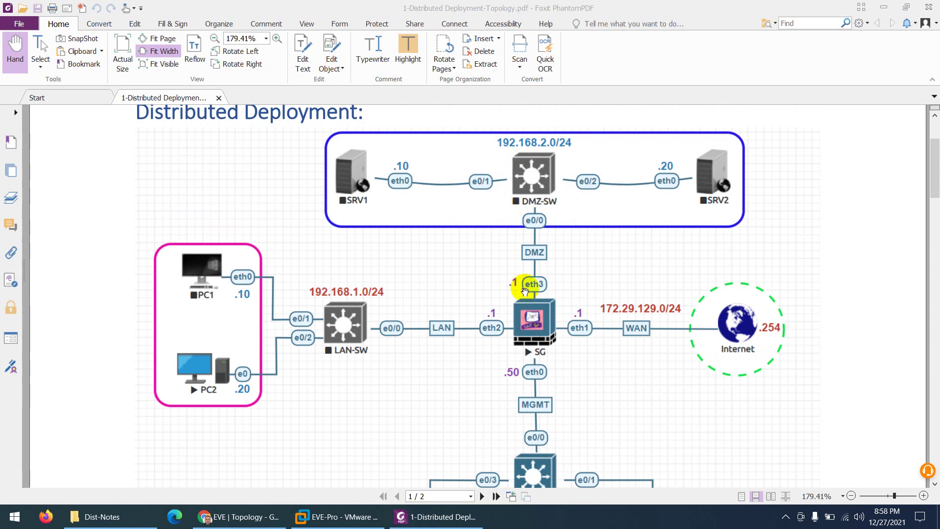
{"action": "scroll", "coordinate": [525, 291], "scroll_direction": "down", "scroll_amount": 10}
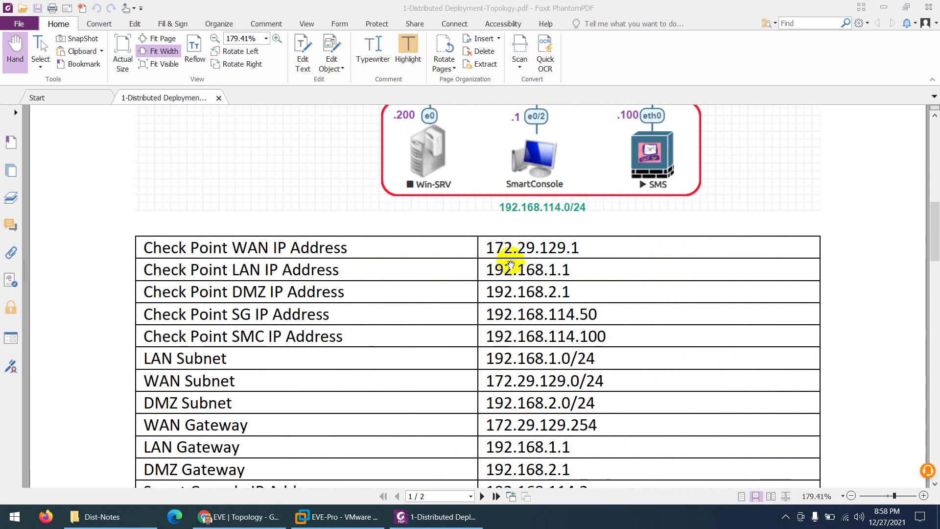
{"action": "scroll", "coordinate": [511, 265], "scroll_direction": "down", "scroll_amount": 1}
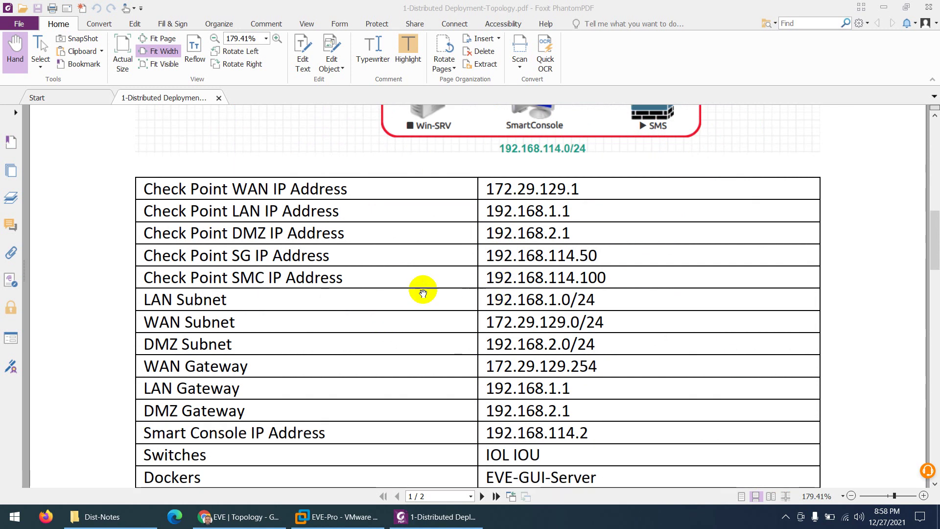
{"action": "scroll", "coordinate": [440, 259], "scroll_direction": "up", "scroll_amount": 5}
{"action": "scroll", "coordinate": [477, 254], "scroll_direction": "up", "scroll_amount": 1}
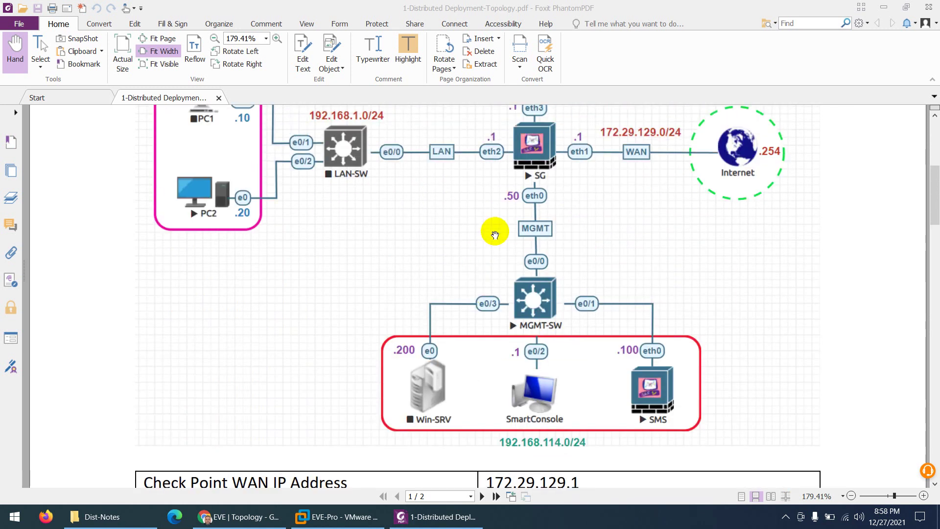
- Examine the management segment's addressing, from SG eth0 through MGMT-SW to Win-SRV, SmartConsole and SMS
{"action": "scroll", "coordinate": [520, 206], "scroll_direction": "up", "scroll_amount": 1}
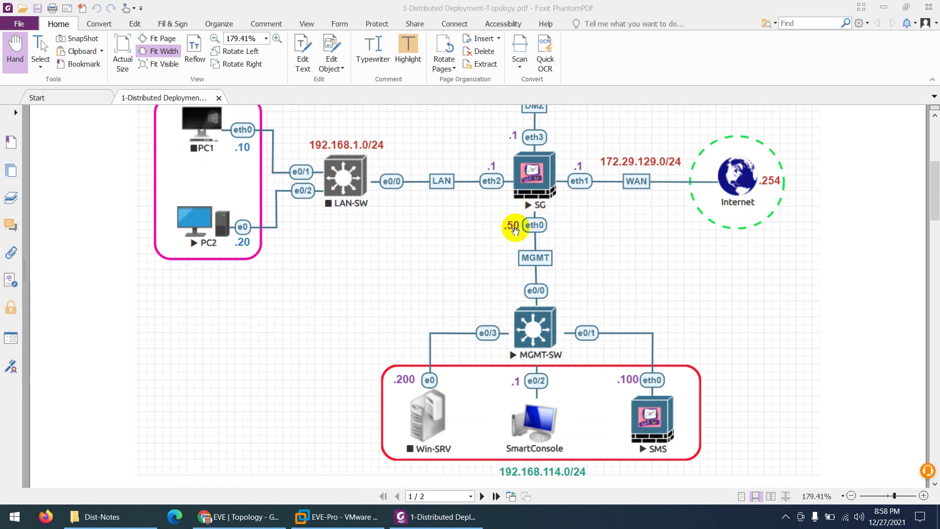
{"action": "scroll", "coordinate": [514, 231], "scroll_direction": "down", "scroll_amount": 3}
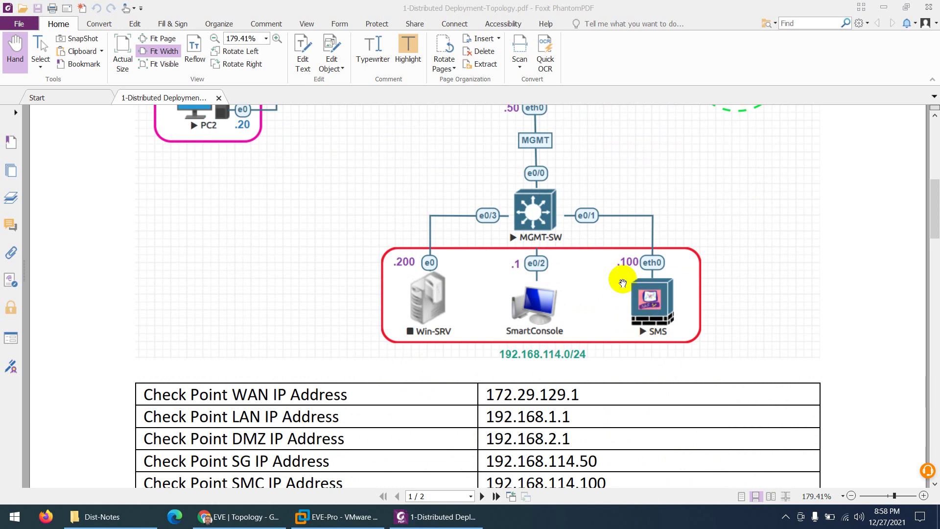
{"action": "scroll", "coordinate": [622, 281], "scroll_direction": "up", "scroll_amount": 2}
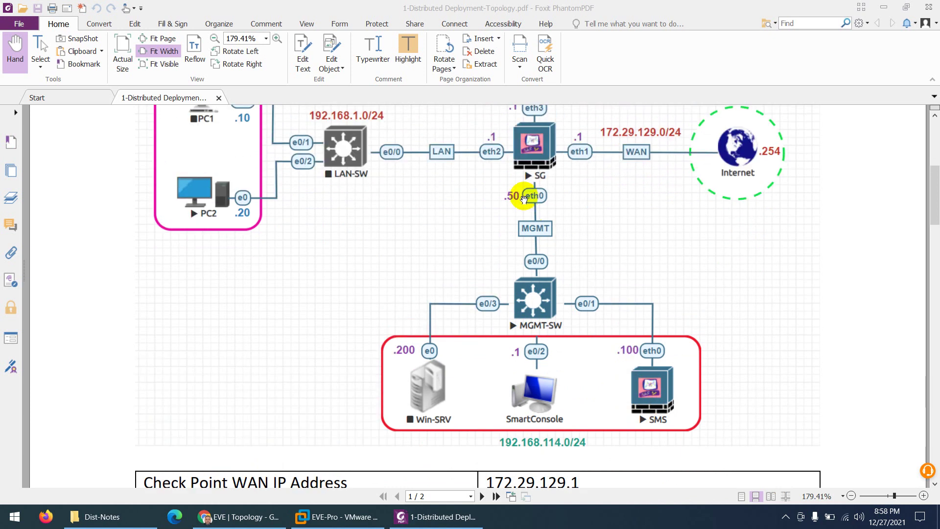
{"action": "scroll", "coordinate": [629, 348], "scroll_direction": "down", "scroll_amount": 1}
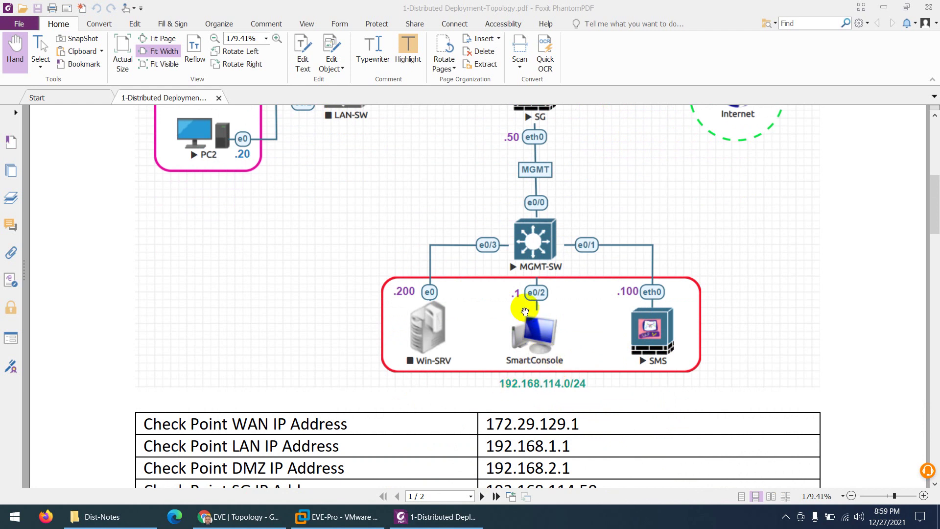
{"action": "scroll", "coordinate": [524, 312], "scroll_direction": "up", "scroll_amount": 2}
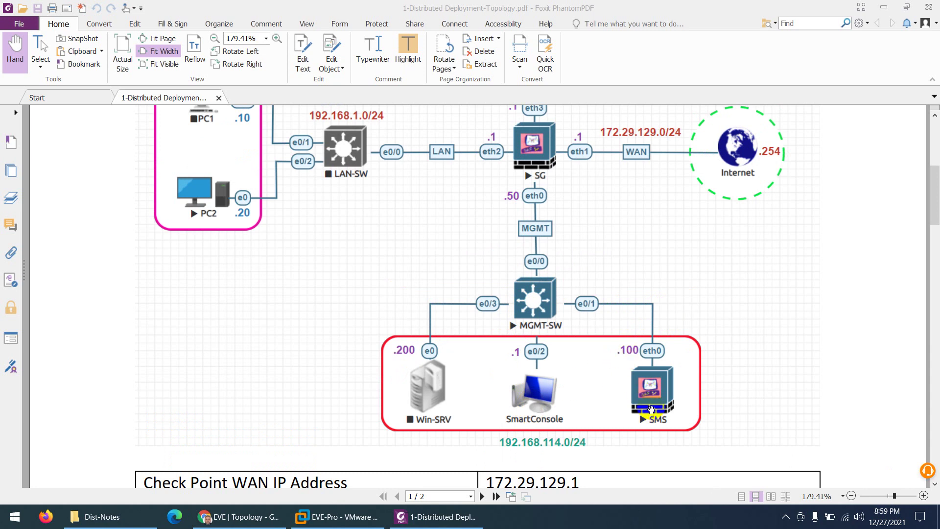
{"action": "scroll", "coordinate": [651, 411], "scroll_direction": "up", "scroll_amount": 2}
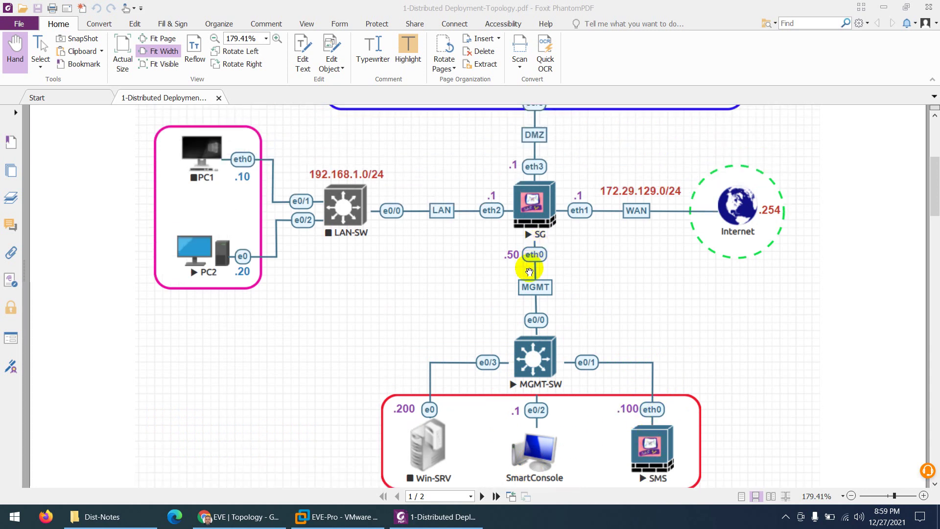
{"action": "scroll", "coordinate": [529, 271], "scroll_direction": "down", "scroll_amount": 2}
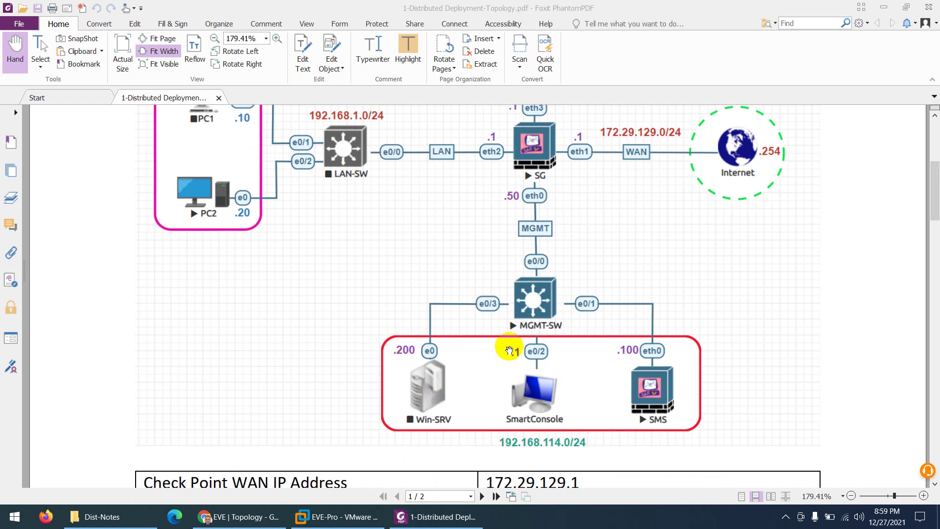
{"action": "scroll", "coordinate": [514, 342], "scroll_direction": "up", "scroll_amount": 2}
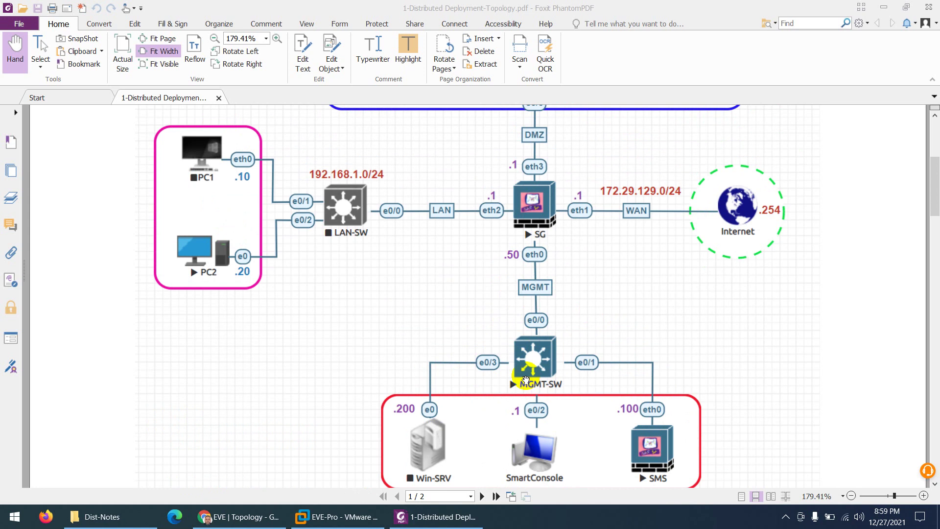
{"action": "scroll", "coordinate": [525, 380], "scroll_direction": "down", "scroll_amount": 4}
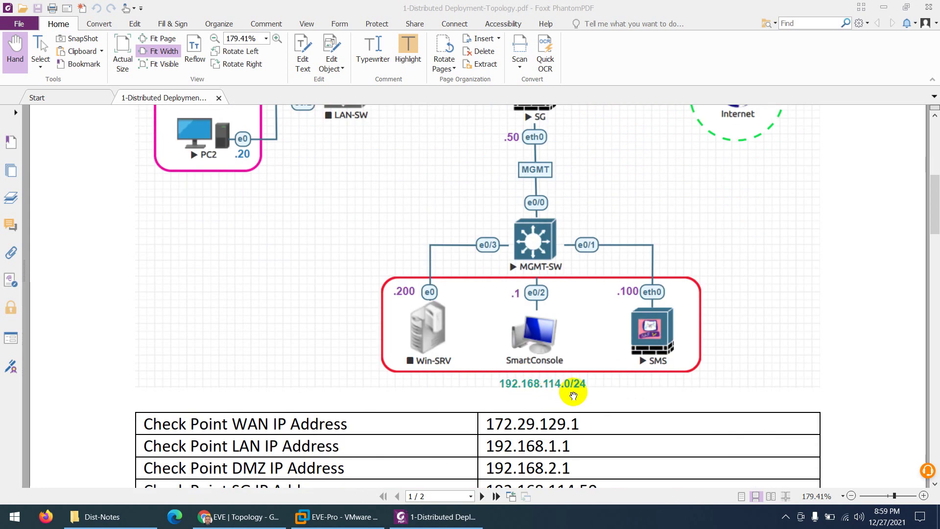
{"action": "scroll", "coordinate": [576, 390], "scroll_direction": "up", "scroll_amount": 3}
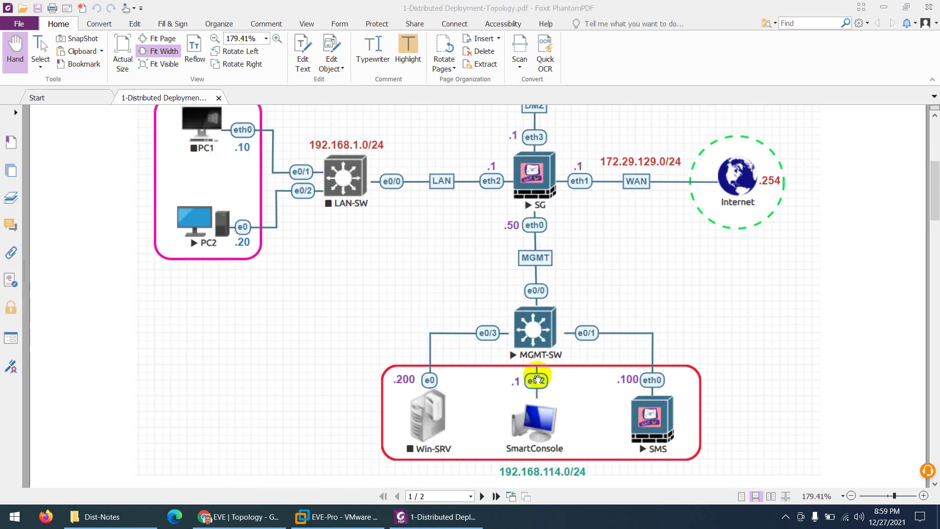
- Review the LAN, DMZ and WAN subnets and gateway in the diagram, together with the IP address table below it
{"action": "scroll", "coordinate": [537, 380], "scroll_direction": "up", "scroll_amount": 2}
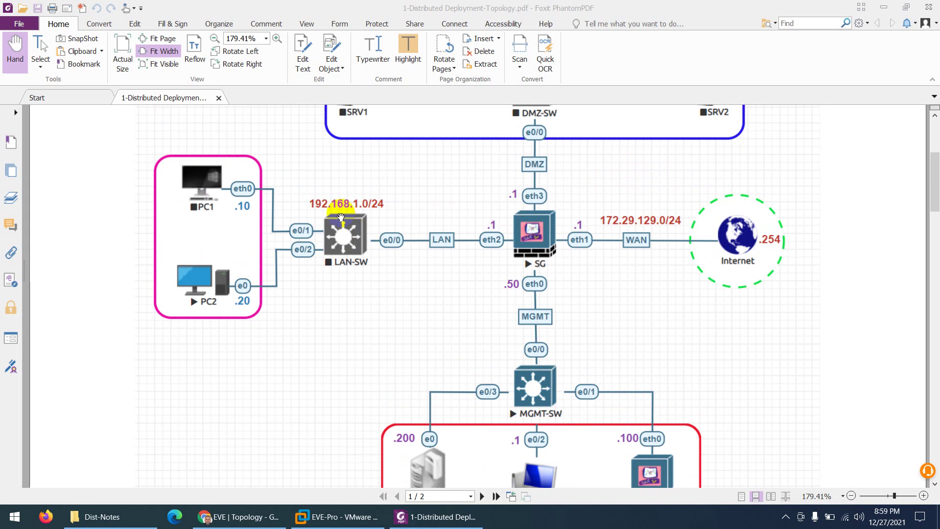
{"action": "scroll", "coordinate": [341, 217], "scroll_direction": "up", "scroll_amount": 3}
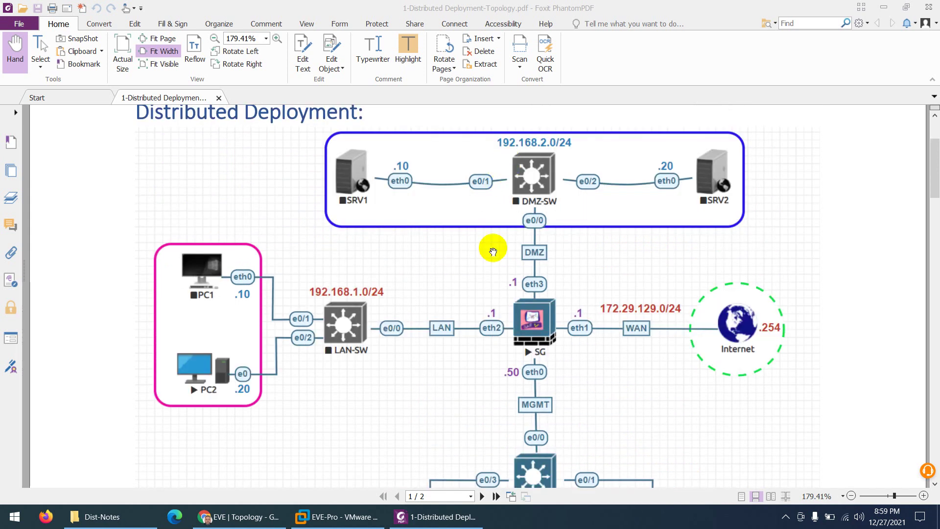
{"action": "scroll", "coordinate": [486, 262], "scroll_direction": "down", "scroll_amount": 2}
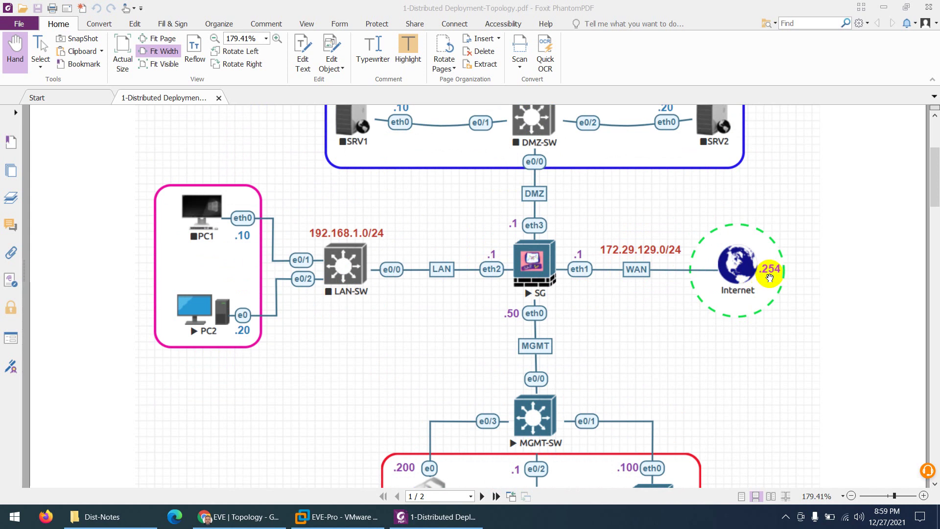
{"action": "scroll", "coordinate": [535, 311], "scroll_direction": "down", "scroll_amount": 3}
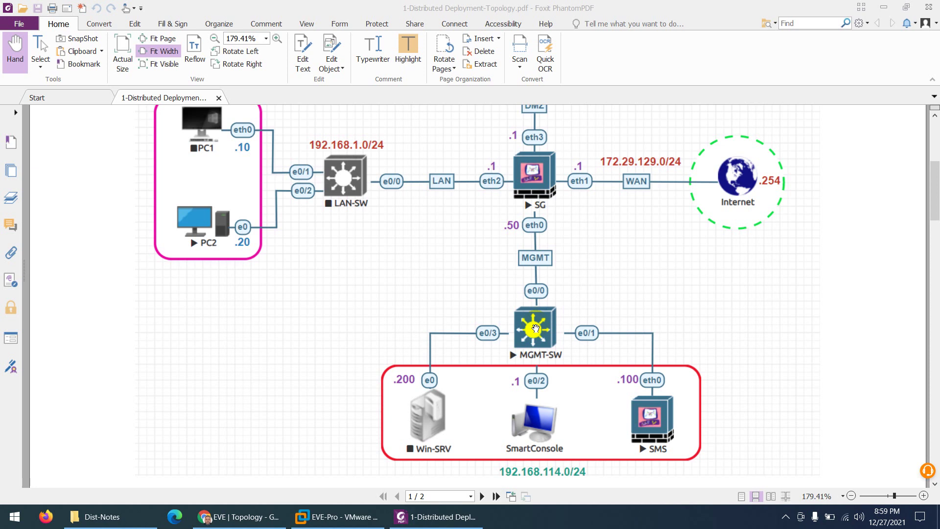
{"action": "scroll", "coordinate": [554, 274], "scroll_direction": "up", "scroll_amount": 5}
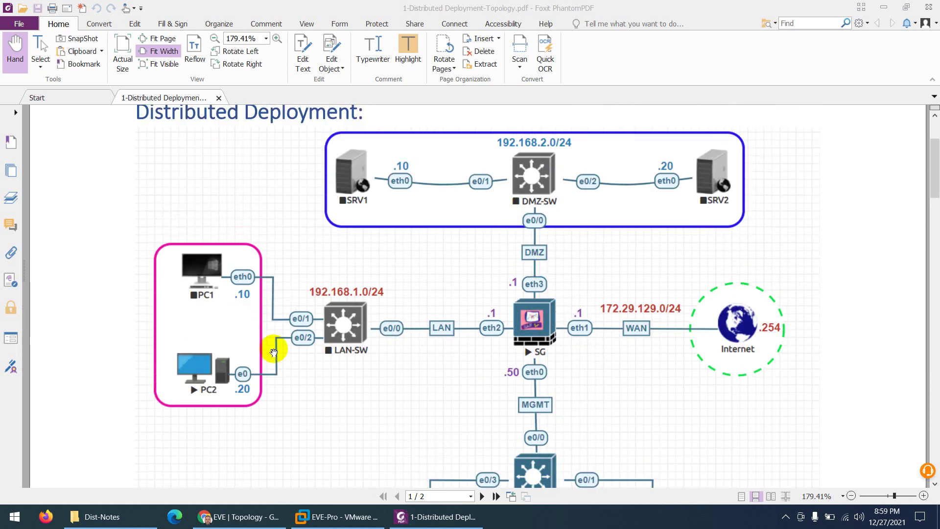
{"action": "scroll", "coordinate": [274, 352], "scroll_direction": "down", "scroll_amount": 4}
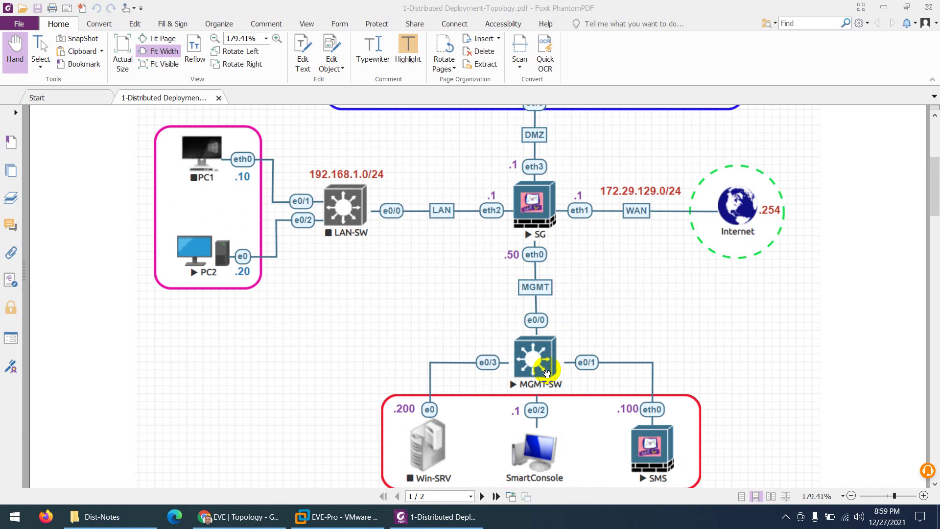
{"action": "scroll", "coordinate": [504, 351], "scroll_direction": "down", "scroll_amount": 13}
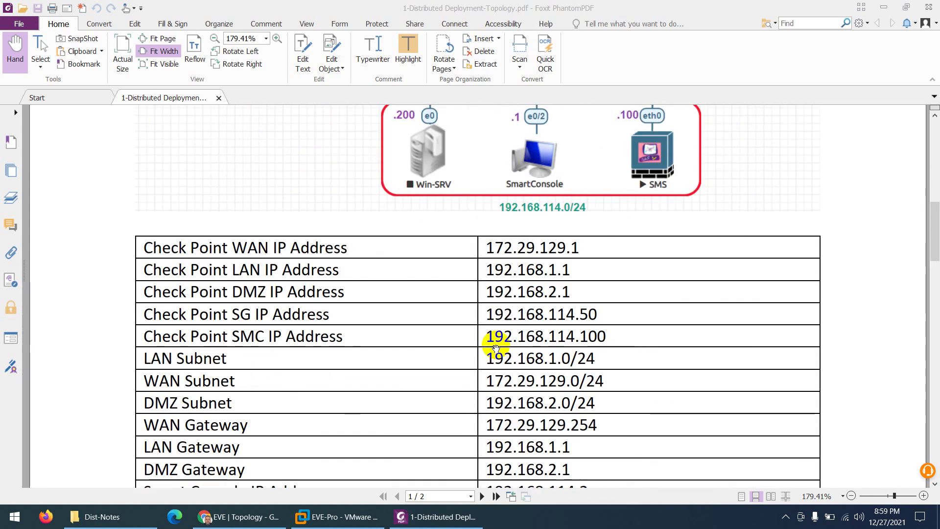
- Review the table's gateway, Smart Console, switch, docker and internet cloud rows against the topology diagram
{"action": "scroll", "coordinate": [495, 326], "scroll_direction": "down", "scroll_amount": 3}
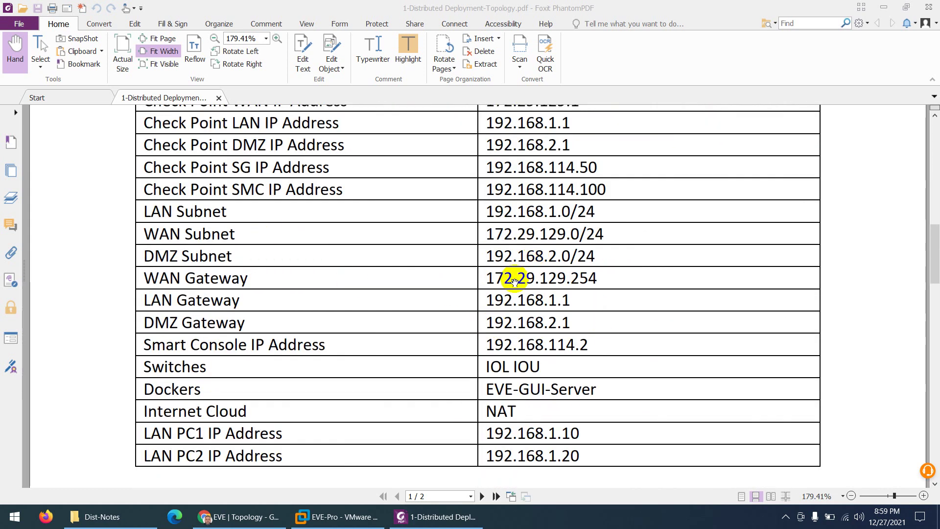
{"action": "scroll", "coordinate": [440, 323], "scroll_direction": "down", "scroll_amount": 3}
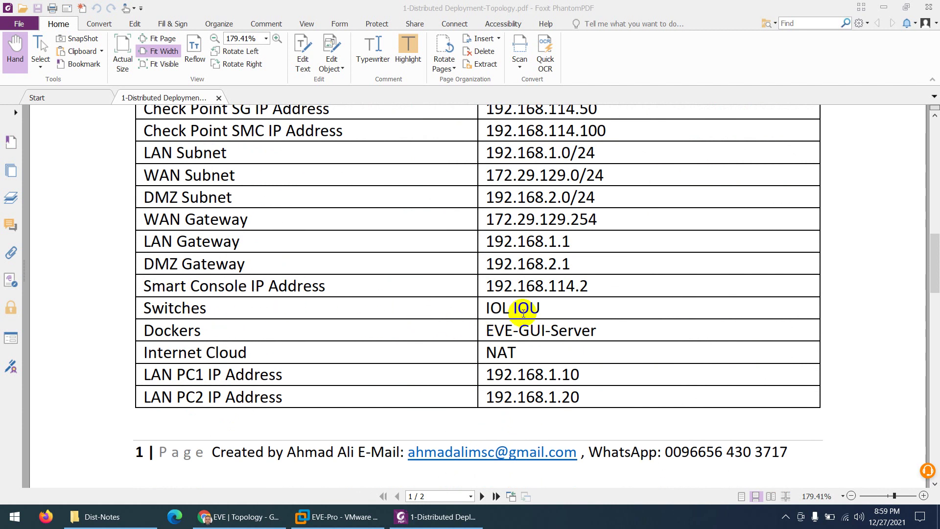
{"action": "scroll", "coordinate": [521, 312], "scroll_direction": "up", "scroll_amount": 12}
{"action": "scroll", "coordinate": [522, 310], "scroll_direction": "up", "scroll_amount": 14}
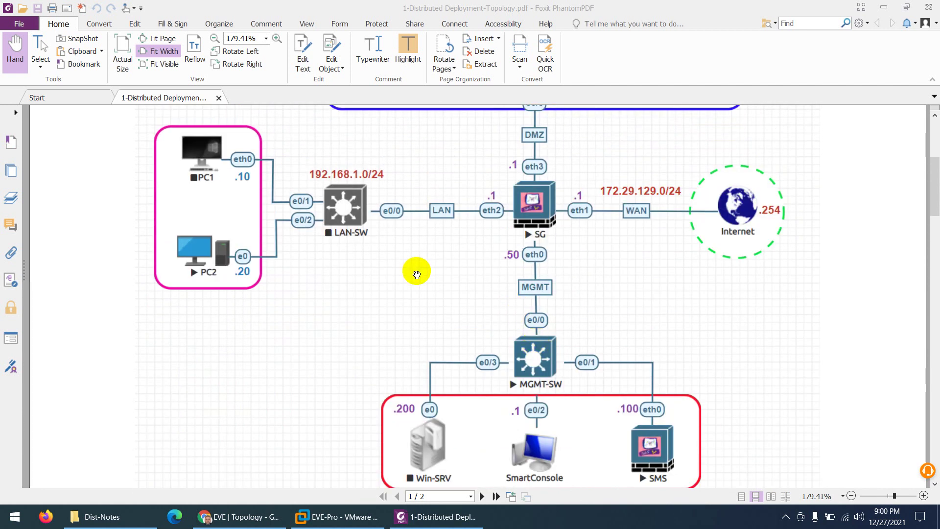
{"action": "scroll", "coordinate": [451, 313], "scroll_direction": "down", "scroll_amount": 20}
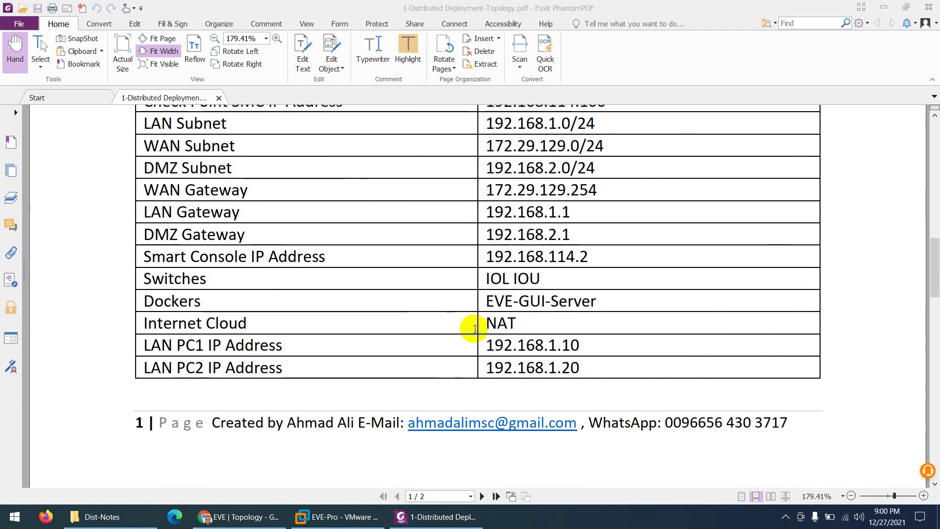
{"action": "scroll", "coordinate": [470, 311], "scroll_direction": "up", "scroll_amount": 20}
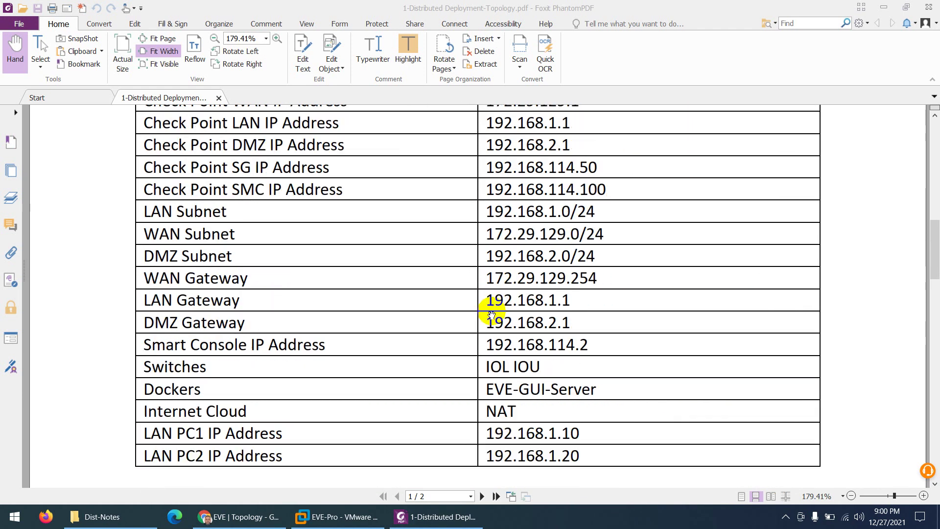
{"action": "scroll", "coordinate": [410, 280], "scroll_direction": "up", "scroll_amount": 9}
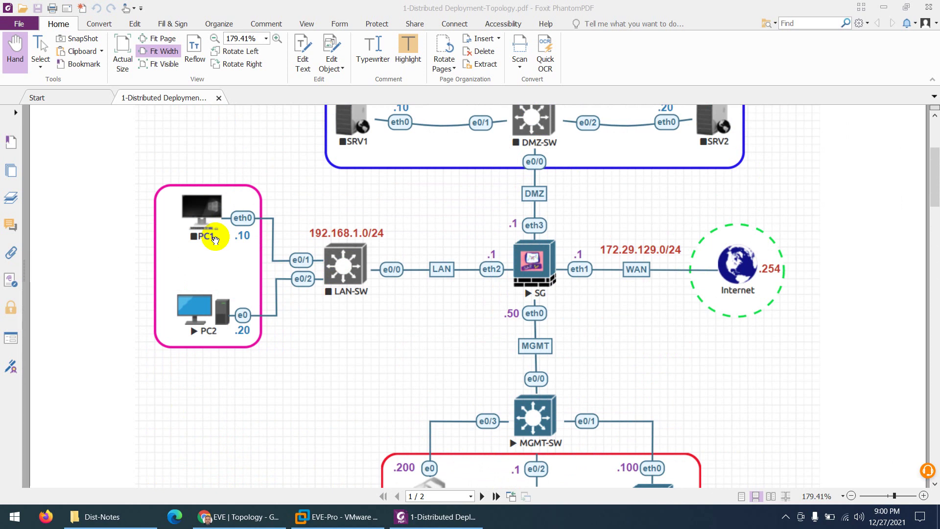
- Compare the LAN PC1 and PC2 addresses in the table with the hosts in the diagram, then check the DMZ servers
{"action": "scroll", "coordinate": [260, 260], "scroll_direction": "down", "scroll_amount": 7}
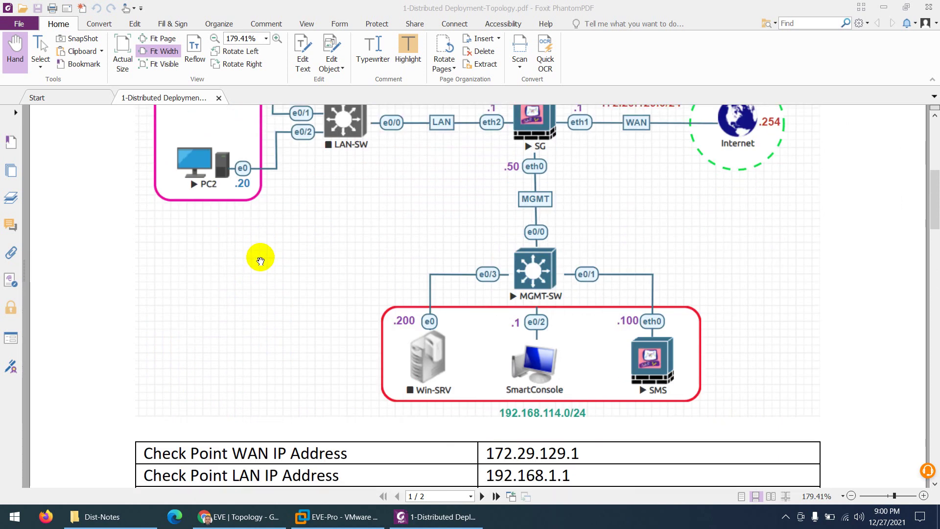
{"action": "scroll", "coordinate": [260, 260], "scroll_direction": "down", "scroll_amount": 20}
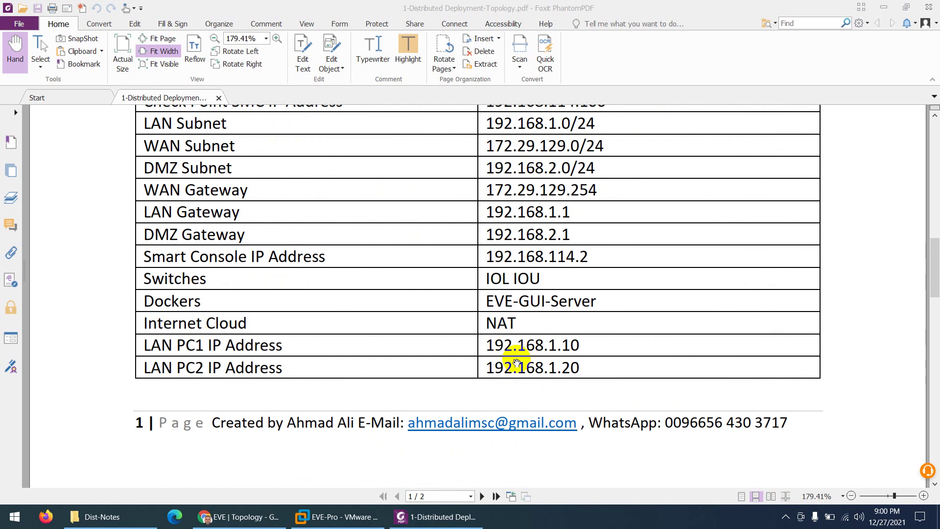
{"action": "scroll", "coordinate": [509, 360], "scroll_direction": "up", "scroll_amount": 15}
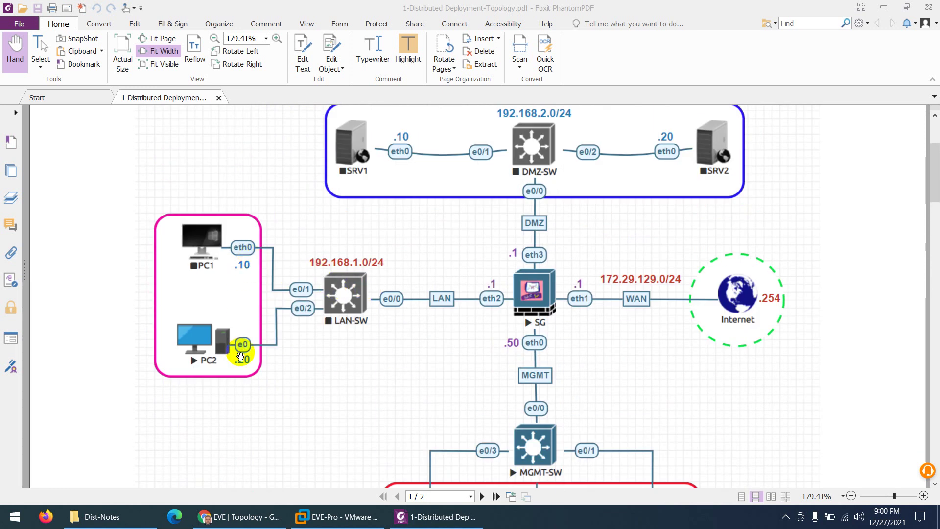
{"action": "scroll", "coordinate": [262, 319], "scroll_direction": "up", "scroll_amount": 3}
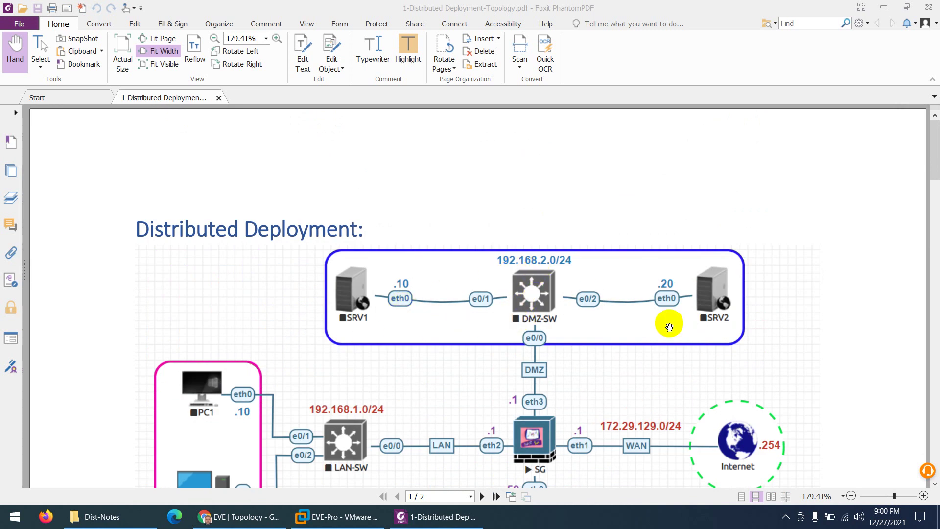
- Examine the DMZ server, AD and management subnet addresses on page 2 and the SmartConsole, Security Management Server and Security Gateway diagram
{"action": "scroll", "coordinate": [664, 327], "scroll_direction": "down", "scroll_amount": 15}
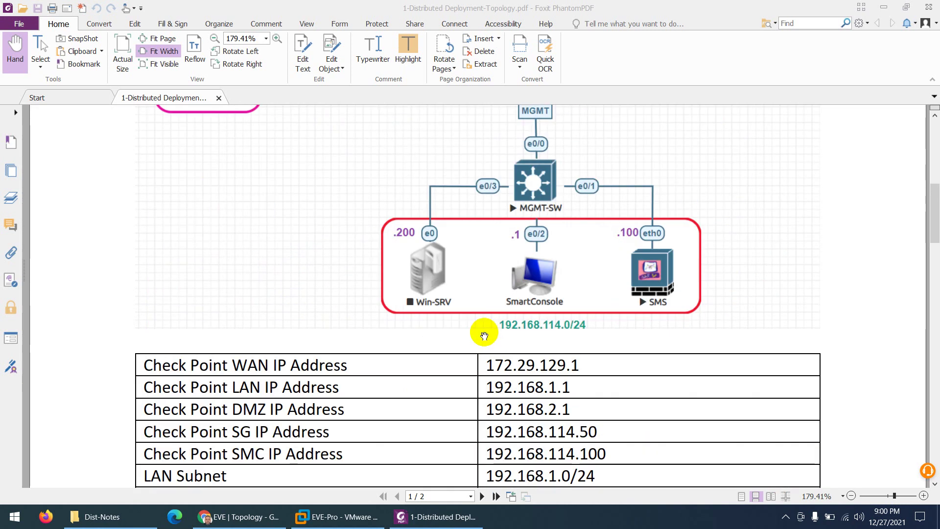
{"action": "scroll", "coordinate": [462, 324], "scroll_direction": "down", "scroll_amount": 8}
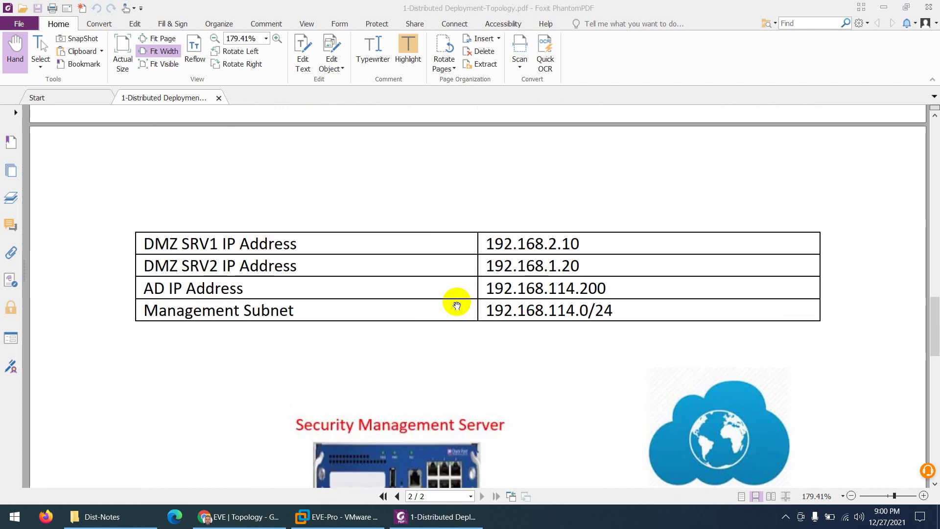
{"action": "scroll", "coordinate": [386, 313], "scroll_direction": "down", "scroll_amount": 5}
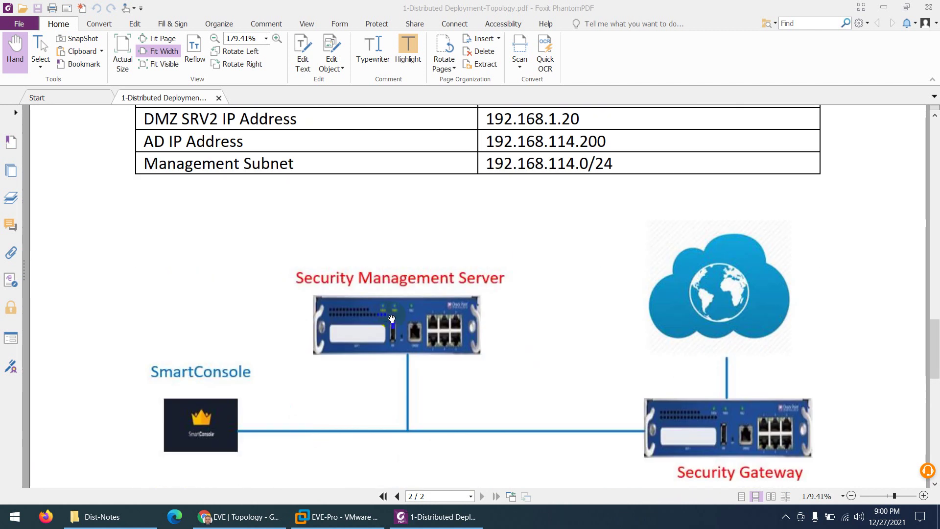
{"action": "scroll", "coordinate": [397, 311], "scroll_direction": "up", "scroll_amount": 1}
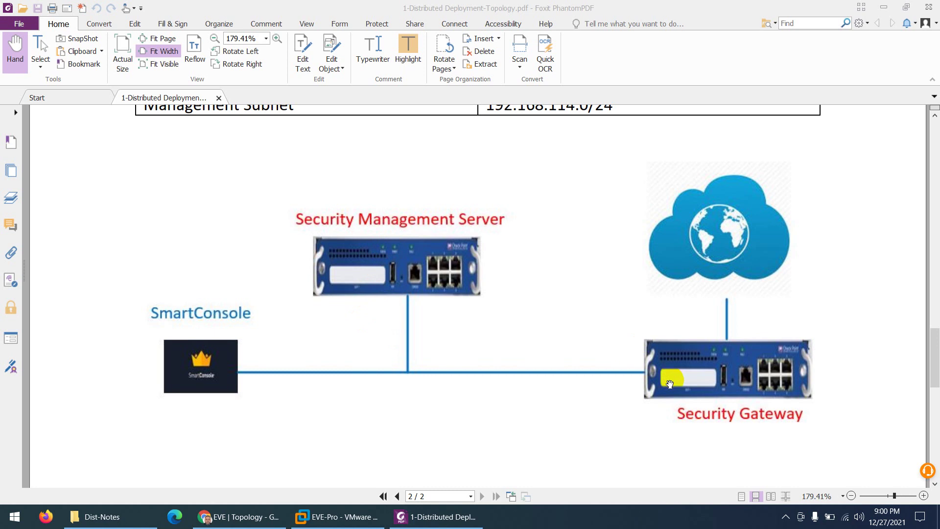
{"action": "left_click", "coordinate": [239, 365]}
- Return to the page 1 topology diagram and review the SG gateway's links to the LAN, DMZ, WAN and management hosts
{"action": "scroll", "coordinate": [352, 328], "scroll_direction": "up", "scroll_amount": 15}
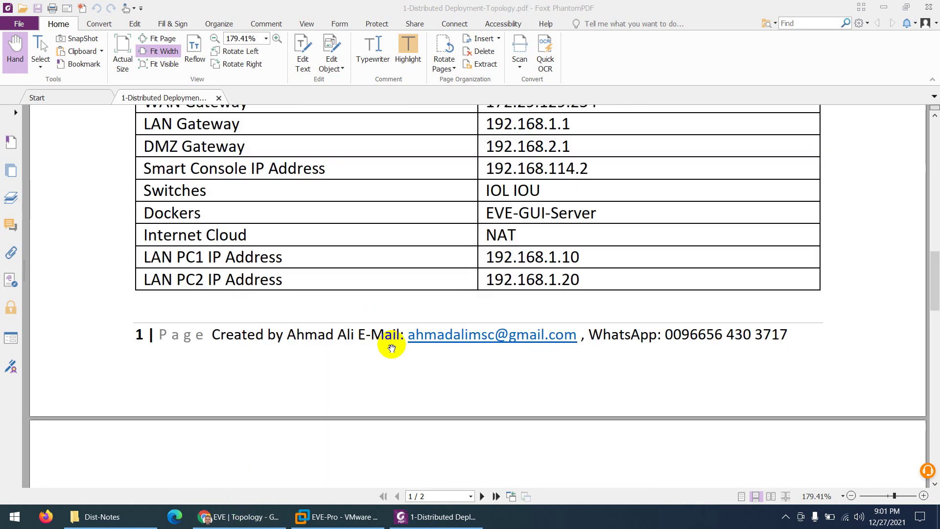
{"action": "scroll", "coordinate": [412, 318], "scroll_direction": "up", "scroll_amount": 2}
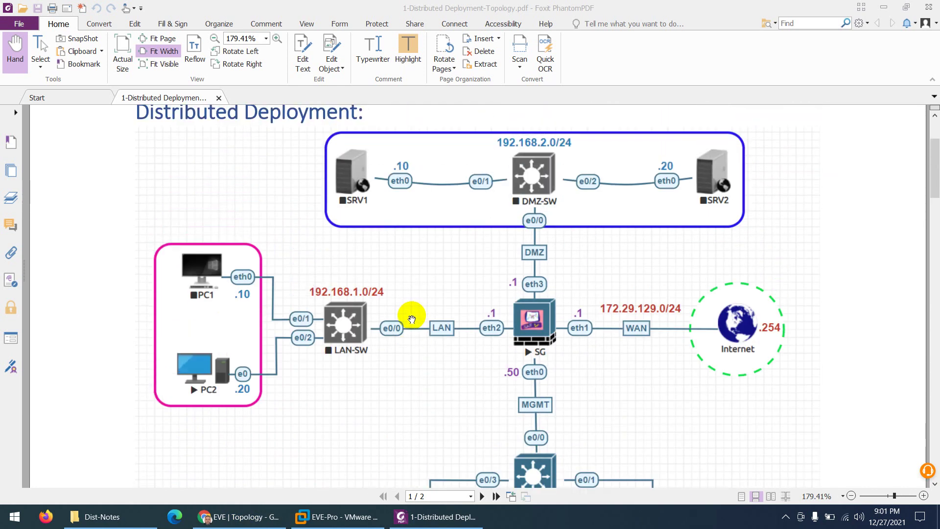
{"action": "scroll", "coordinate": [419, 319], "scroll_direction": "down", "scroll_amount": 3}
{"action": "scroll", "coordinate": [419, 320], "scroll_direction": "up", "scroll_amount": 1}
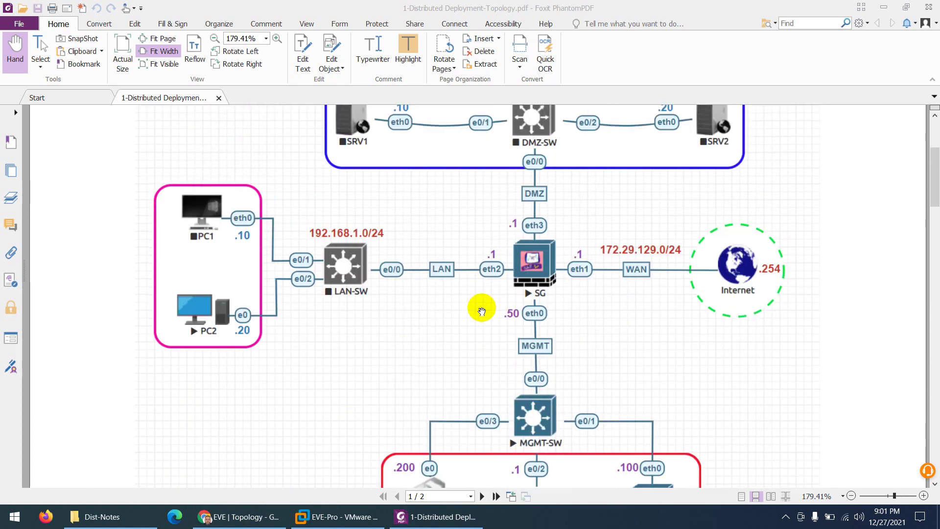
{"action": "scroll", "coordinate": [497, 309], "scroll_direction": "down", "scroll_amount": 2}
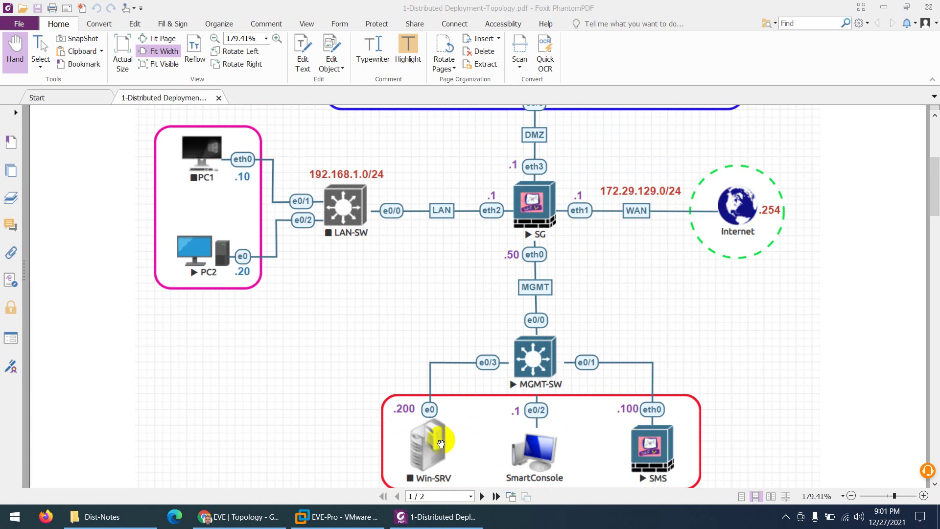
{"action": "scroll", "coordinate": [338, 321], "scroll_direction": "up", "scroll_amount": 4}
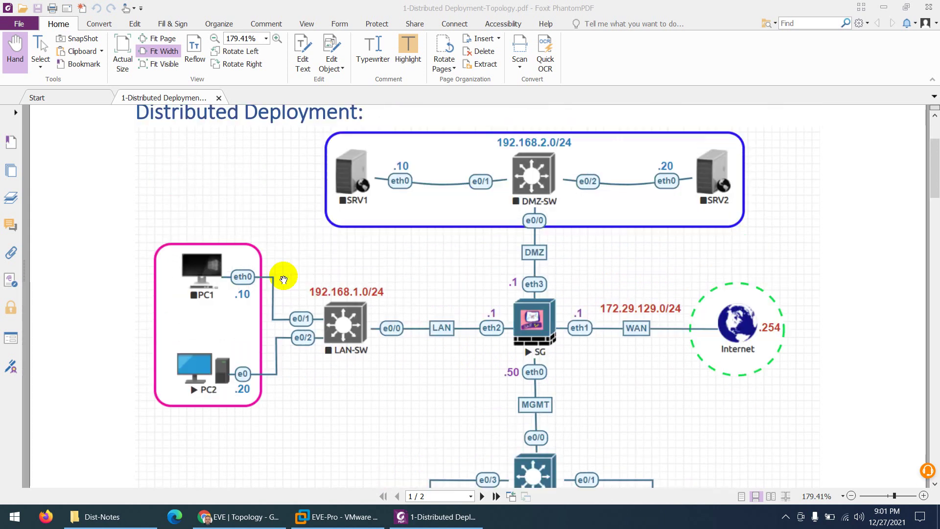
- Switch to the EVE topology in Chrome and start a new node from the CheckPoint Security Gateway VE template
{"action": "left_click", "coordinate": [248, 511]}
{"action": "right_click", "coordinate": [472, 185]}
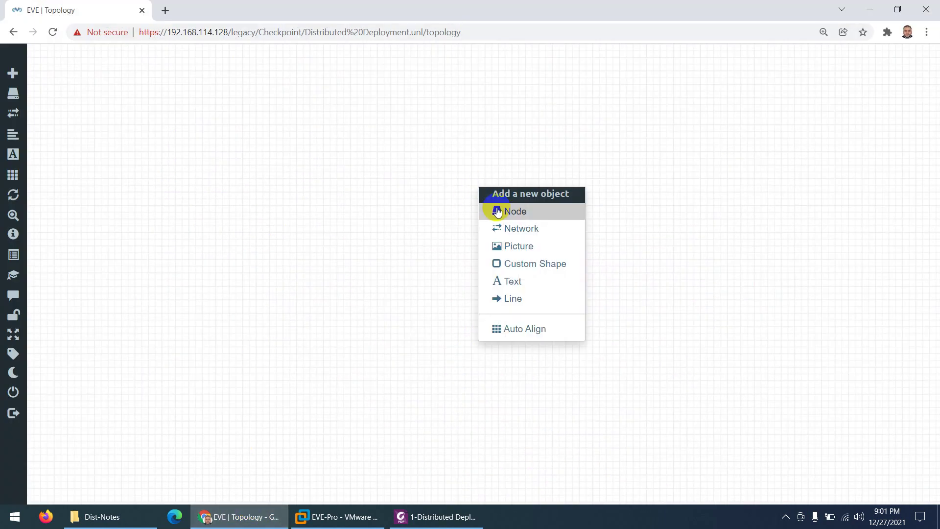
{"action": "left_click", "coordinate": [499, 213]}
{"action": "type", "text": "e"}
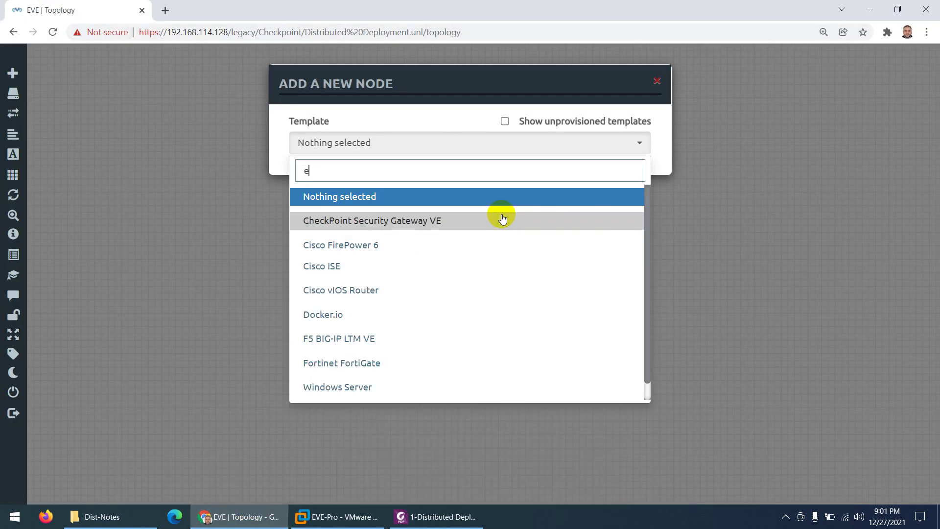
{"action": "key", "text": "BackSpace"}
{"action": "type", "text": "ch"}
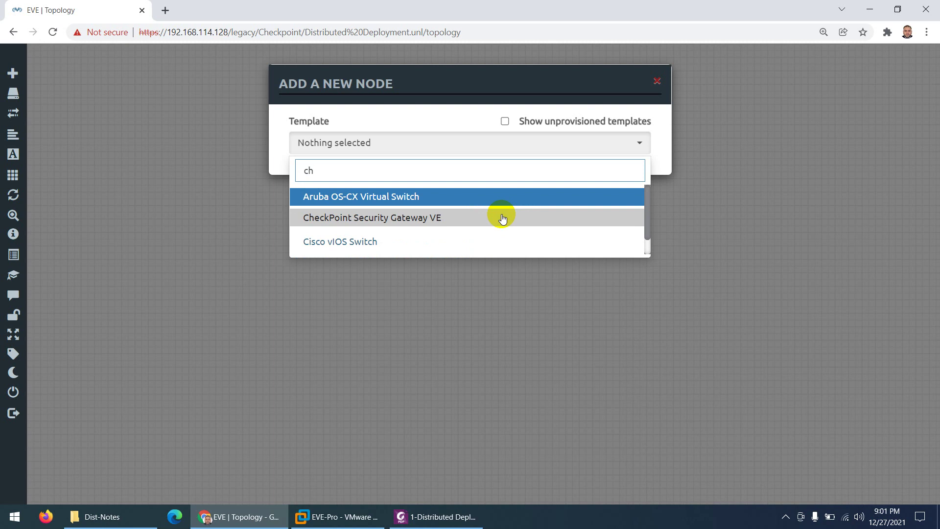
{"action": "left_click", "coordinate": [368, 217]}
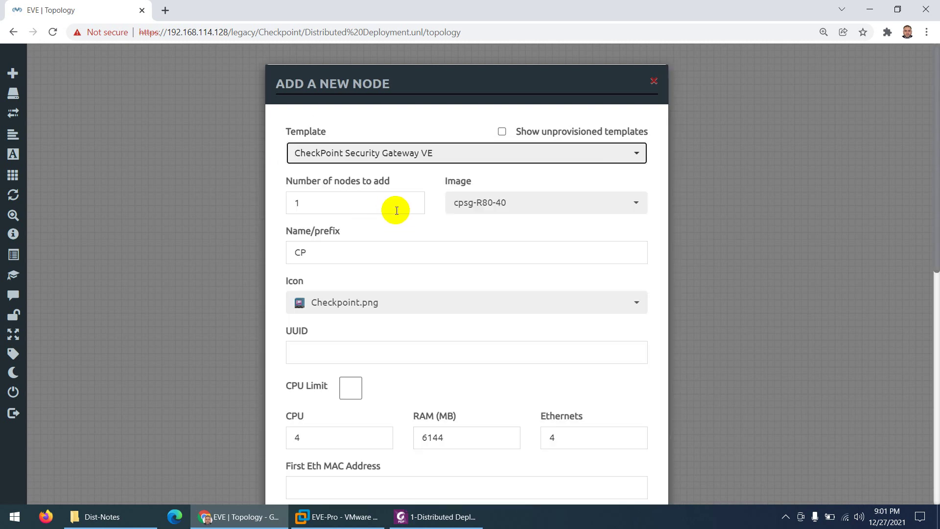
- Set the number of nodes to 1, name the node SG and save it to the topology
{"action": "left_click_drag", "start_coordinate": [313, 203], "coordinate": [251, 195]}
{"action": "type", "text": "2"}
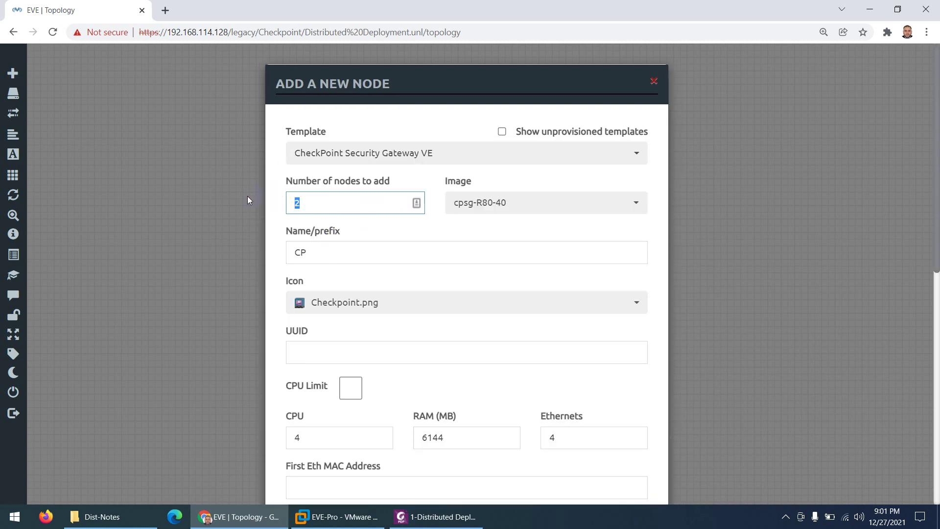
{"action": "type", "text": "1"}
{"action": "double_click", "coordinate": [298, 247]}
{"action": "type", "text": "S"}
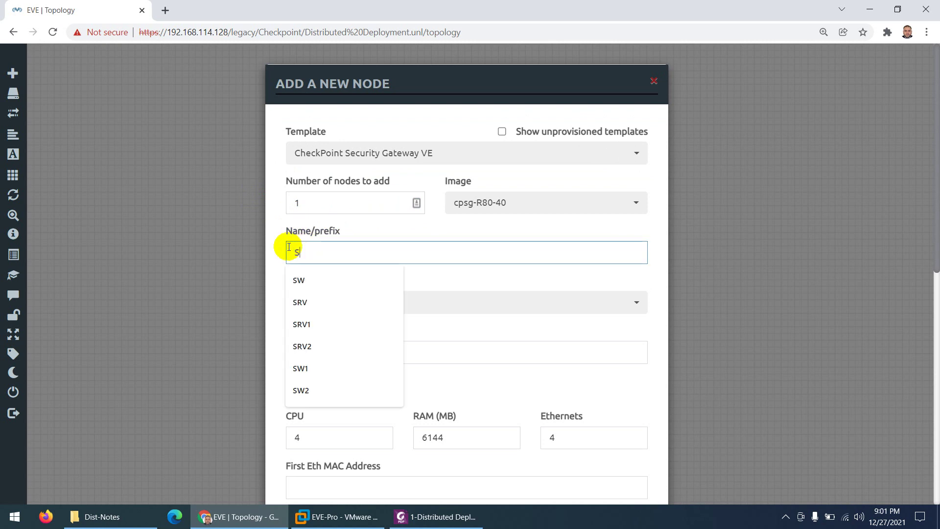
{"action": "type", "text": "G"}
{"action": "scroll", "coordinate": [362, 308], "scroll_direction": "down", "scroll_amount": 4}
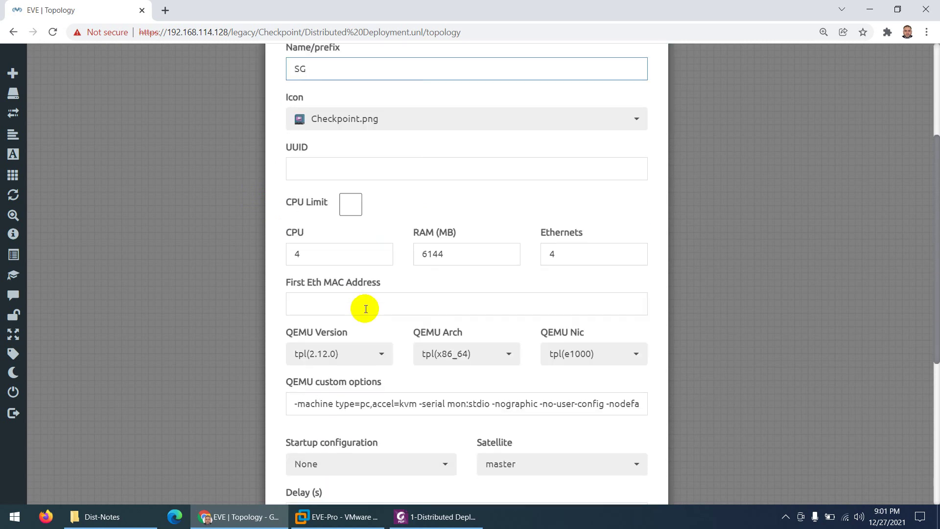
{"action": "scroll", "coordinate": [367, 304], "scroll_direction": "down", "scroll_amount": 5}
{"action": "scroll", "coordinate": [384, 272], "scroll_direction": "up", "scroll_amount": 5}
{"action": "scroll", "coordinate": [447, 205], "scroll_direction": "down", "scroll_amount": 4}
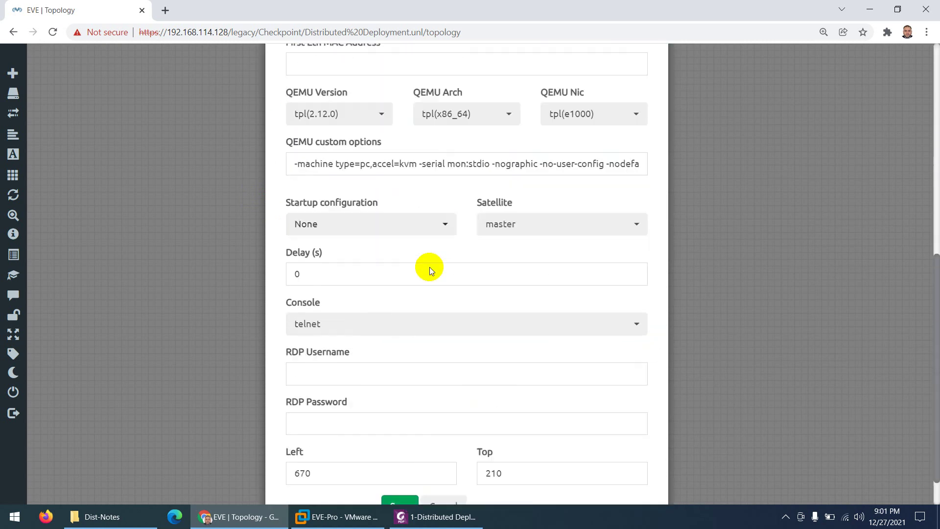
{"action": "scroll", "coordinate": [430, 271], "scroll_direction": "down", "scroll_amount": 1}
{"action": "left_click", "coordinate": [397, 459]}
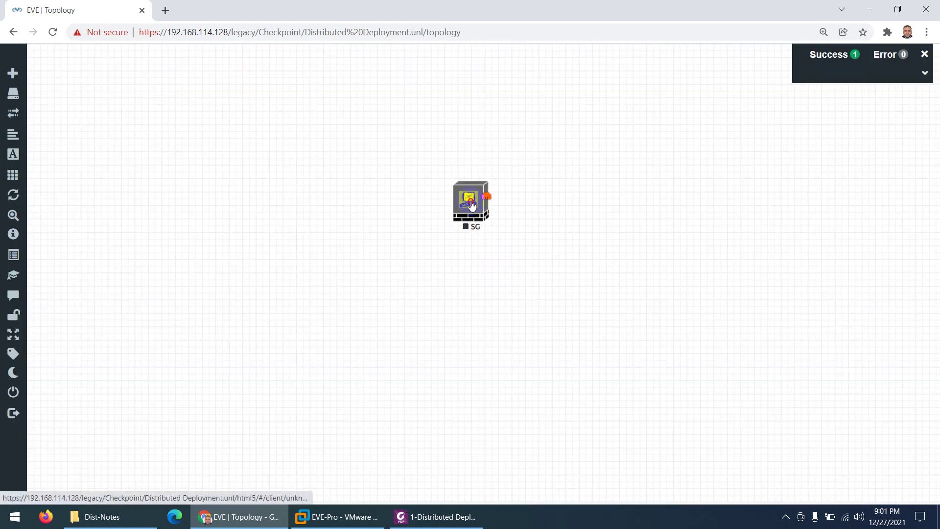
- Add a second CheckPoint Security Gateway VE node named SMS and place it below the SG node
{"action": "right_click", "coordinate": [350, 216]}
{"action": "left_click", "coordinate": [374, 220]}
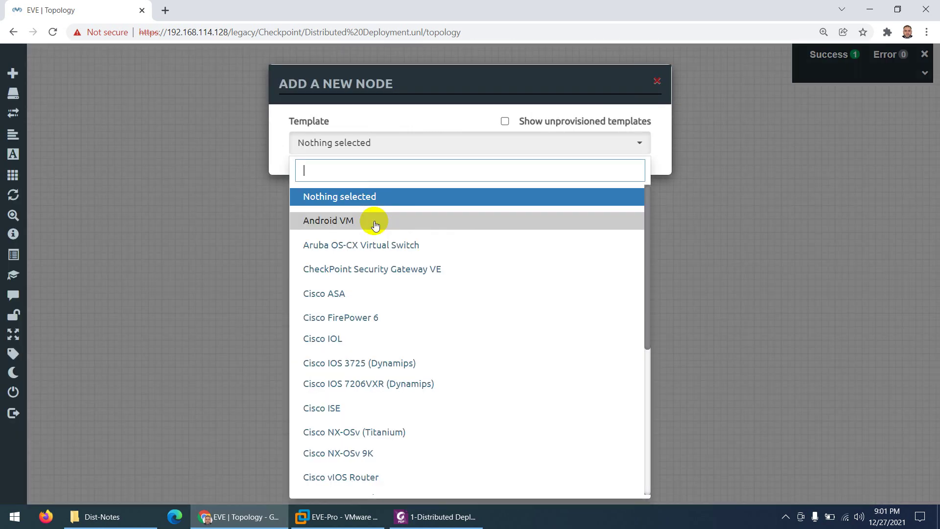
{"action": "type", "text": "ch"}
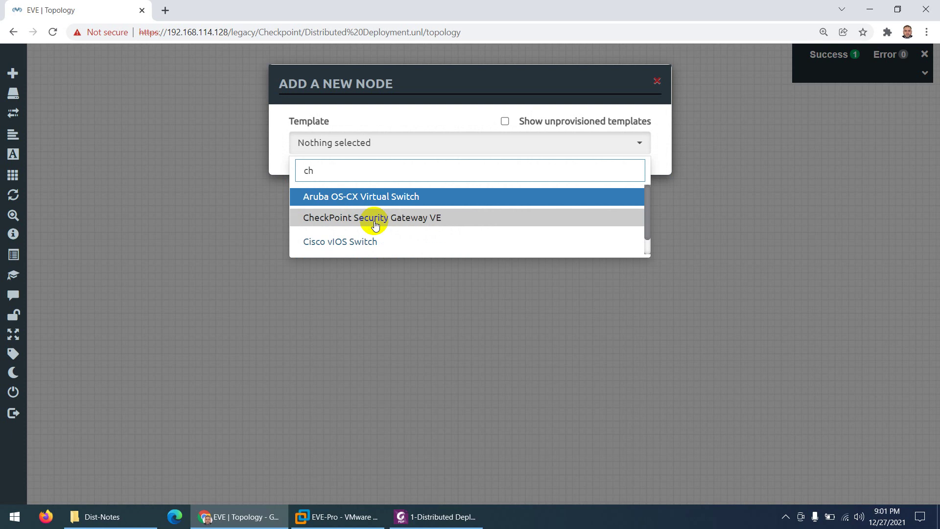
{"action": "left_click", "coordinate": [375, 221]}
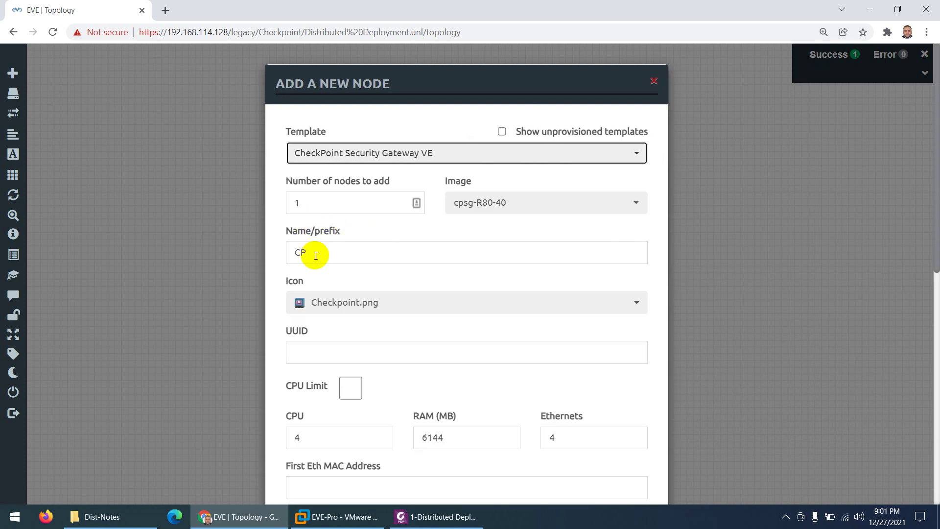
{"action": "left_click_drag", "start_coordinate": [316, 255], "coordinate": [279, 254]}
{"action": "type", "text": "SMS"}
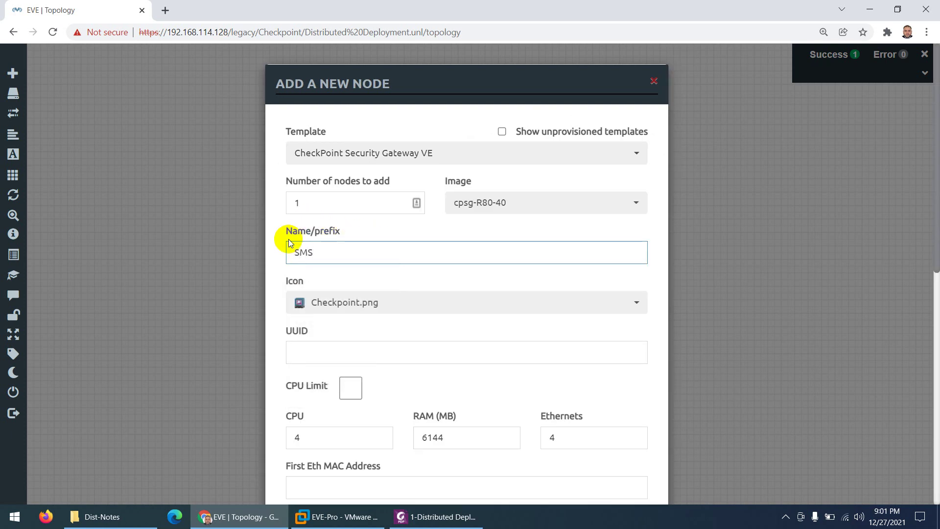
{"action": "scroll", "coordinate": [346, 330], "scroll_direction": "down", "scroll_amount": 10}
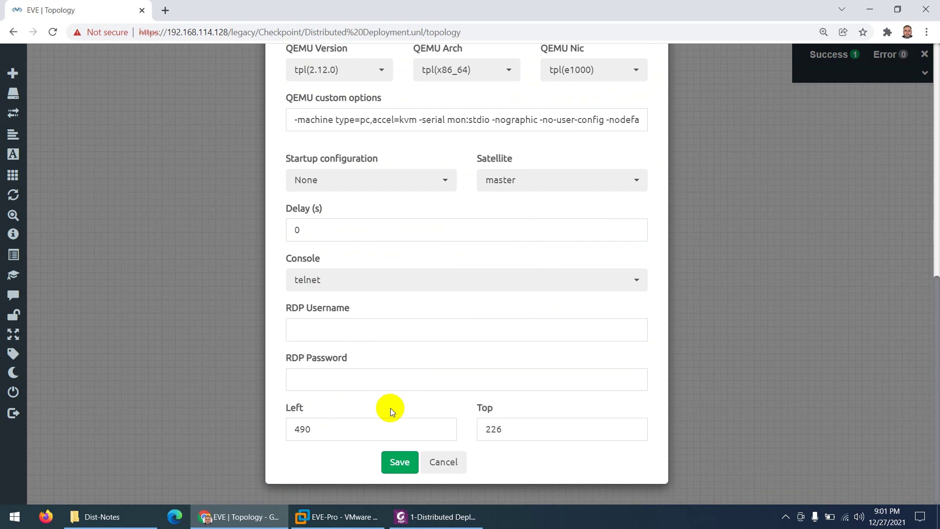
{"action": "left_click", "coordinate": [399, 460]}
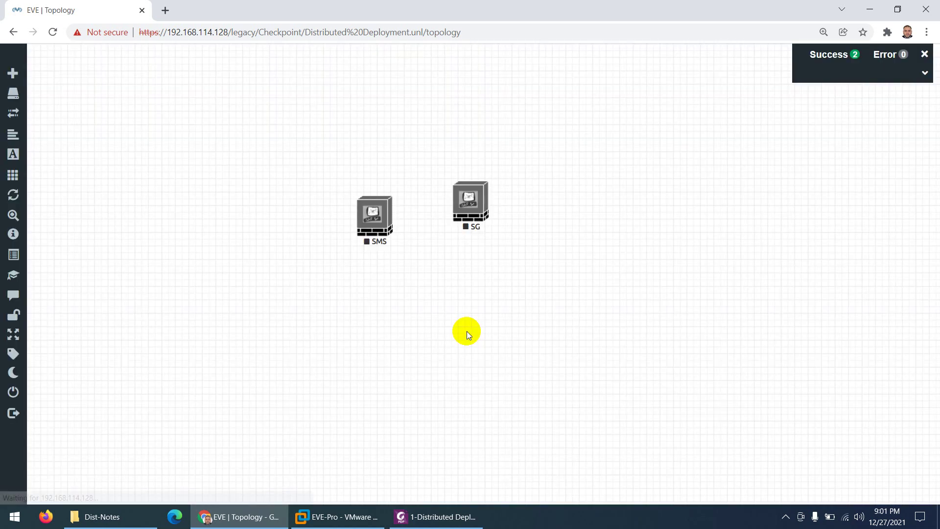
{"action": "left_click_drag", "start_coordinate": [376, 226], "coordinate": [505, 365]}
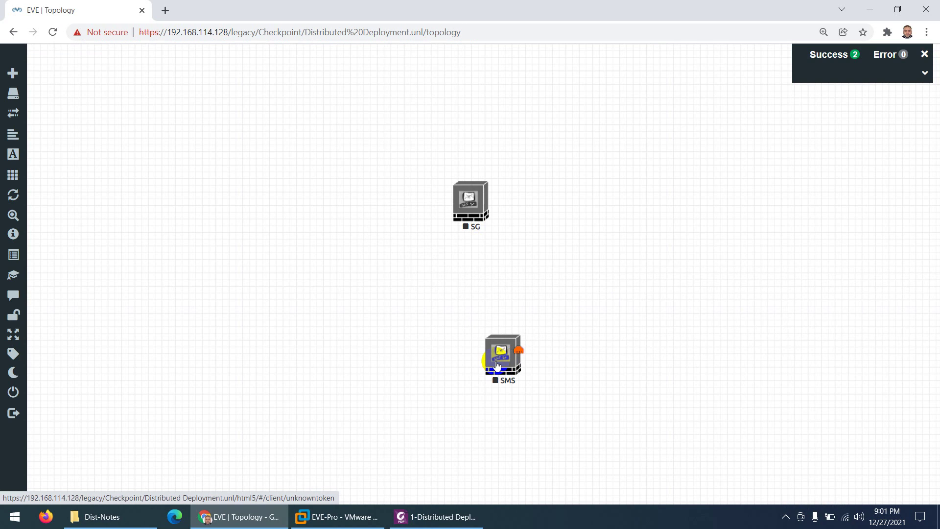
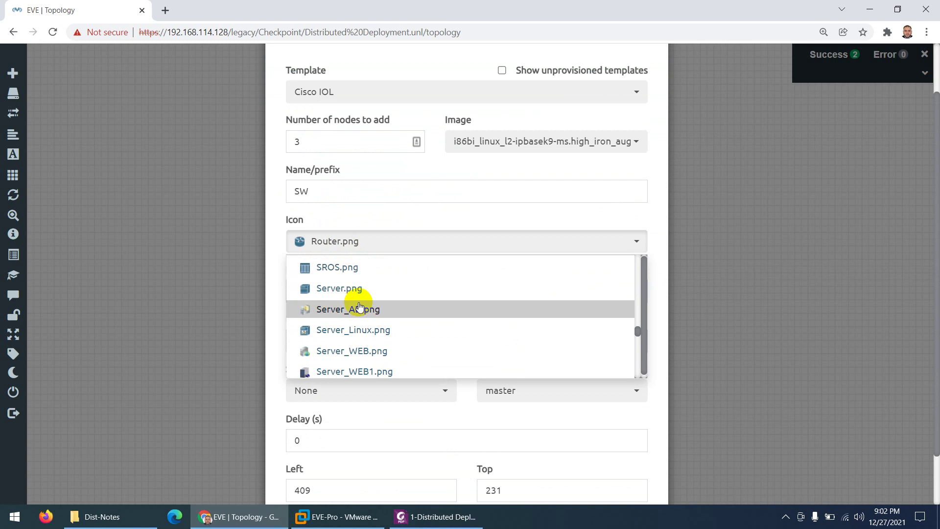
- Give the three Cisco IOL SW nodes the Switch L3.png icon and save them to the topology
{"action": "scroll", "coordinate": [360, 313], "scroll_direction": "down", "scroll_amount": 5}
{"action": "left_click", "coordinate": [363, 317]}
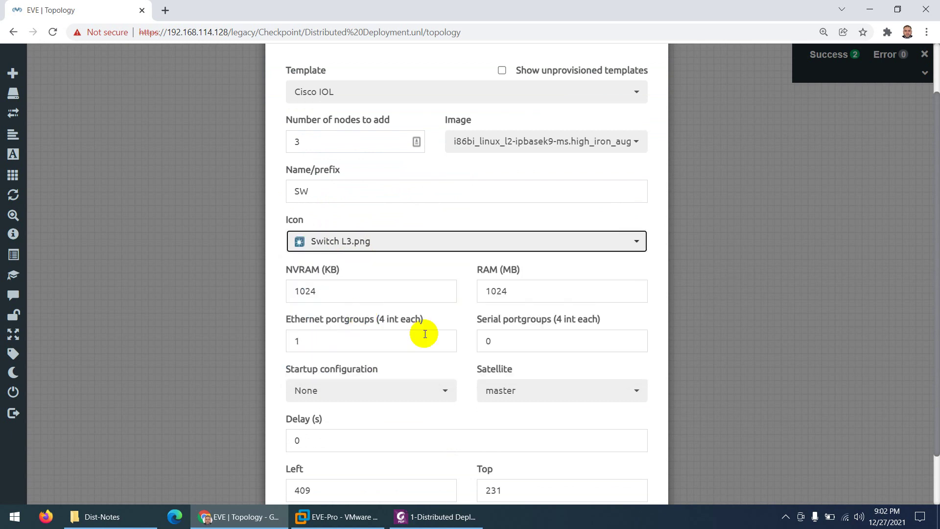
{"action": "scroll", "coordinate": [421, 338], "scroll_direction": "down", "scroll_amount": 1}
{"action": "left_click", "coordinate": [403, 463]}
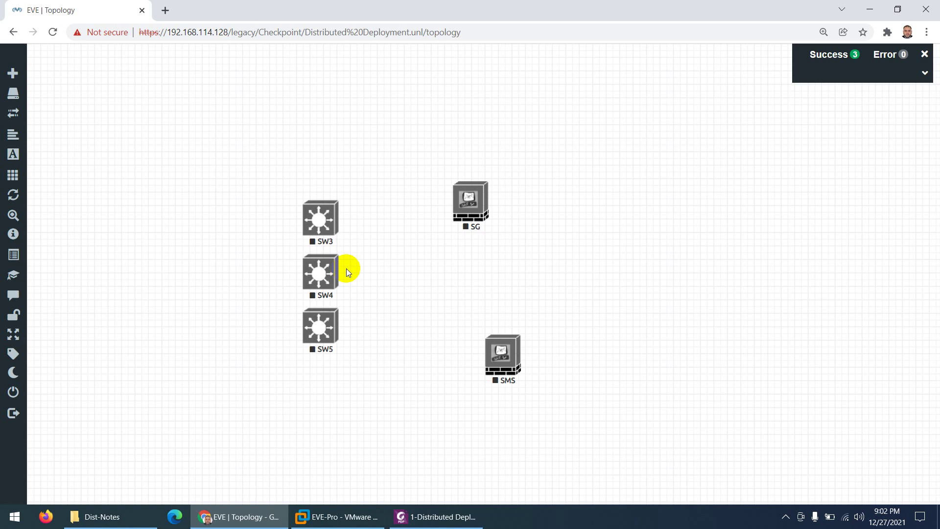
- Check in the topology PDF where the DMZ, LAN and management switches sit around the SG gateway
{"action": "left_click_drag", "start_coordinate": [319, 225], "coordinate": [344, 229]}
{"action": "left_click", "coordinate": [436, 517]}
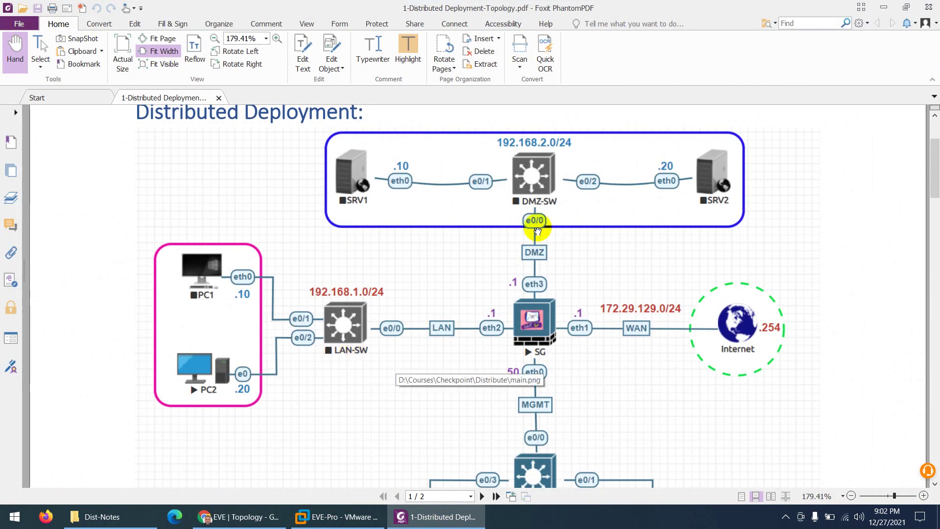
{"action": "scroll", "coordinate": [537, 276], "scroll_direction": "down", "scroll_amount": 3}
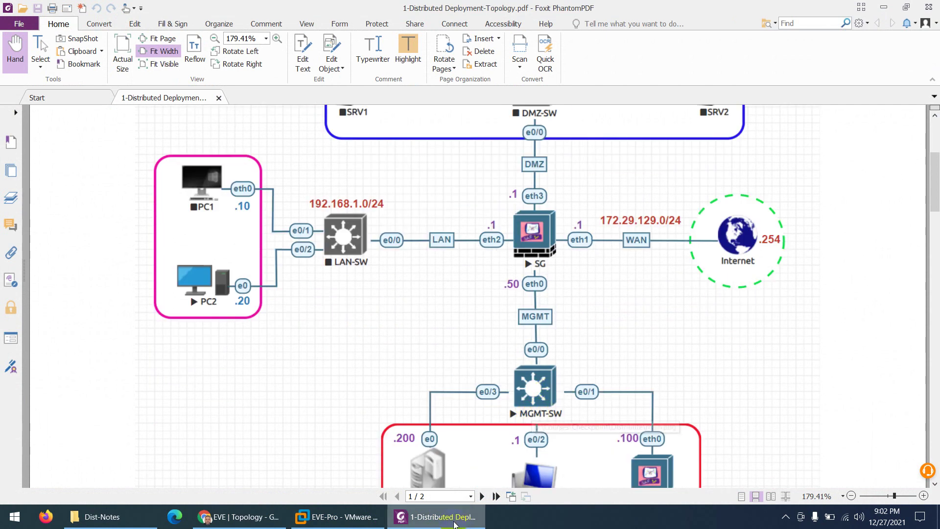
{"action": "left_click", "coordinate": [436, 516]}
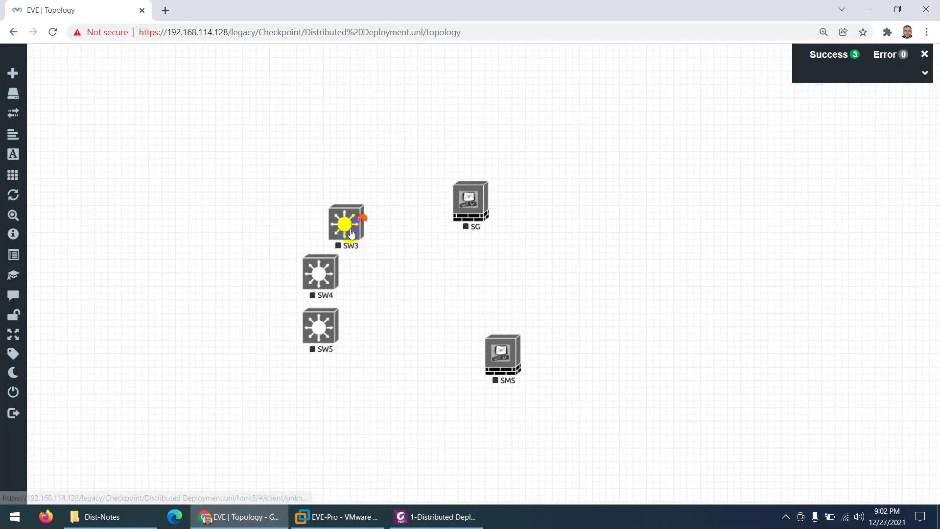
- Place SW3 above SG, SW4 to the left of SG and SW5 below SG, moving SMS lower to make room
{"action": "left_click_drag", "start_coordinate": [349, 232], "coordinate": [470, 136]}
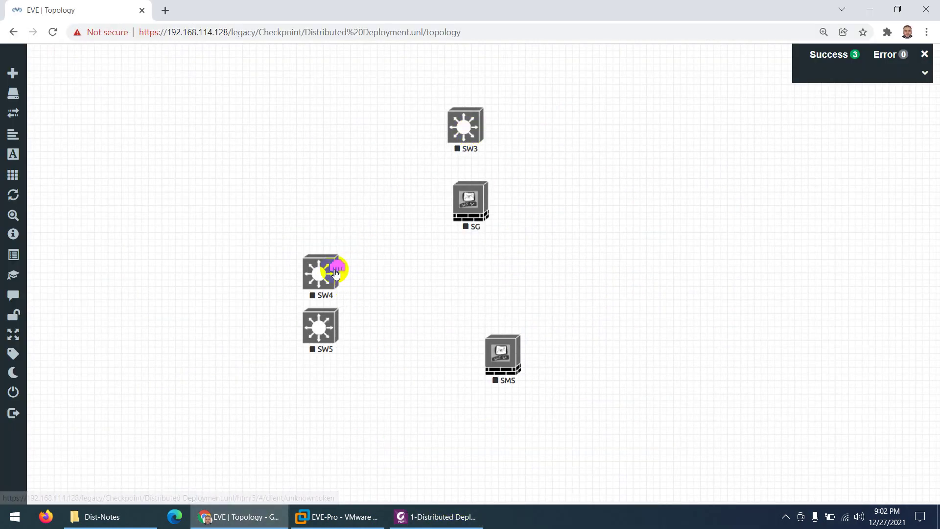
{"action": "left_click_drag", "start_coordinate": [325, 274], "coordinate": [336, 211]}
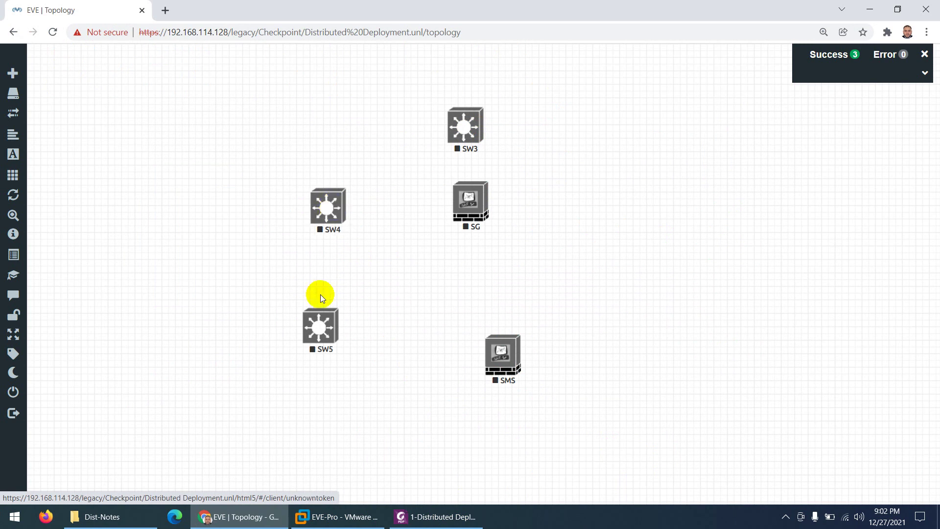
{"action": "left_click_drag", "start_coordinate": [316, 328], "coordinate": [465, 291]}
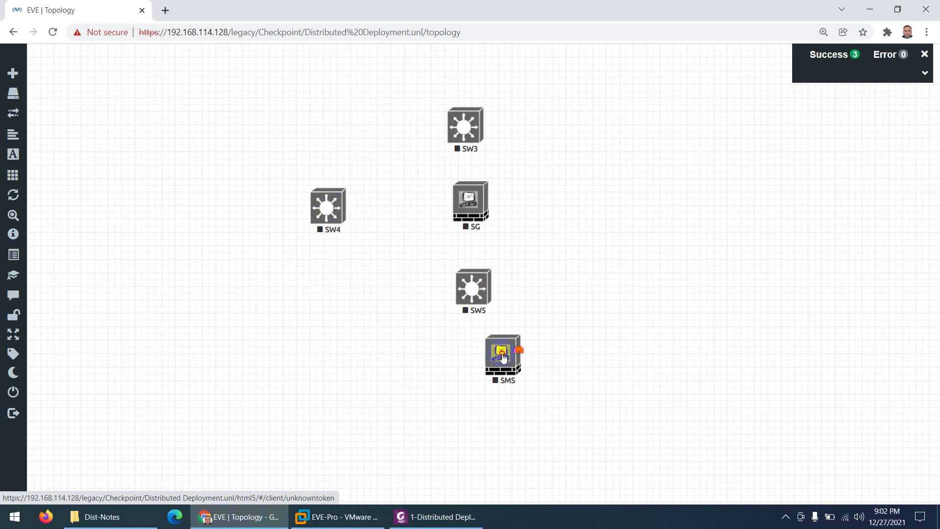
{"action": "left_click_drag", "start_coordinate": [503, 357], "coordinate": [537, 419]}
{"action": "left_click_drag", "start_coordinate": [482, 310], "coordinate": [488, 342]}
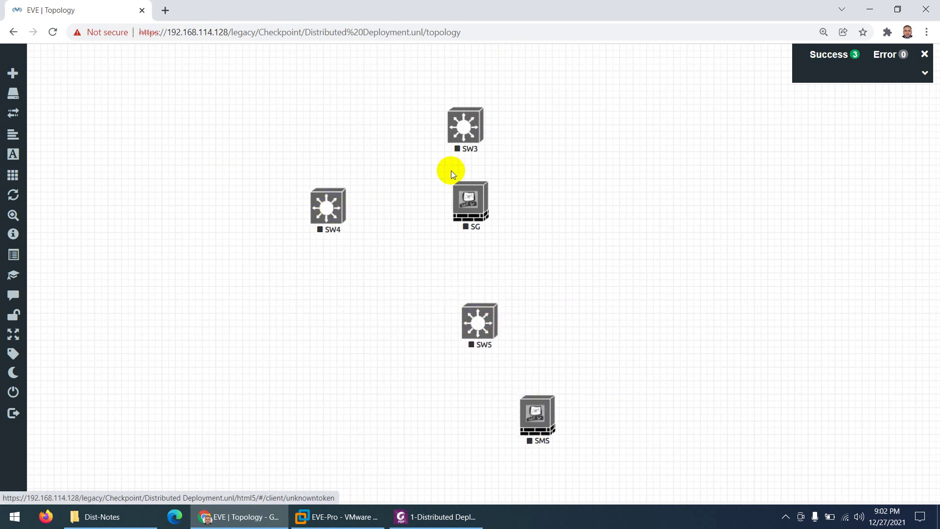
{"action": "left_click_drag", "start_coordinate": [464, 122], "coordinate": [467, 120]}
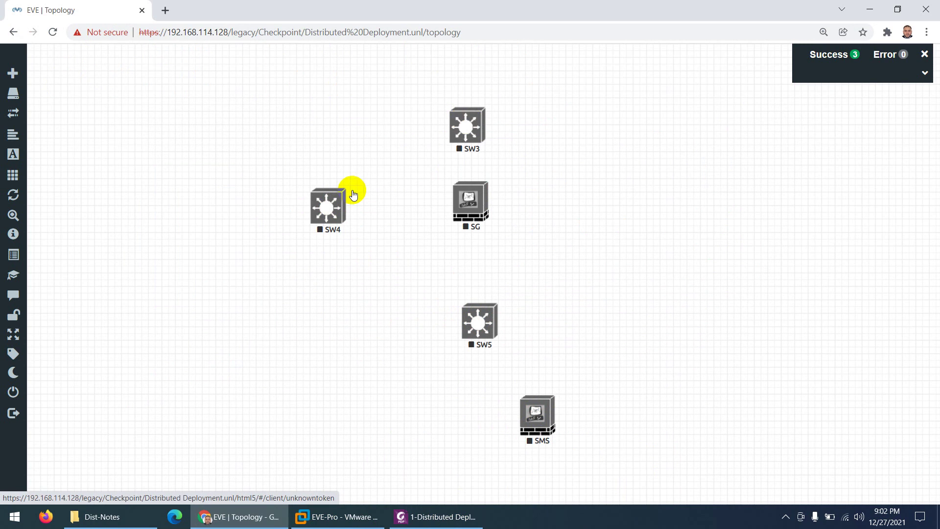
- Rename the SW4 node to LAN-SW and save it
{"action": "right_click", "coordinate": [329, 208]}
{"action": "left_click", "coordinate": [363, 275]}
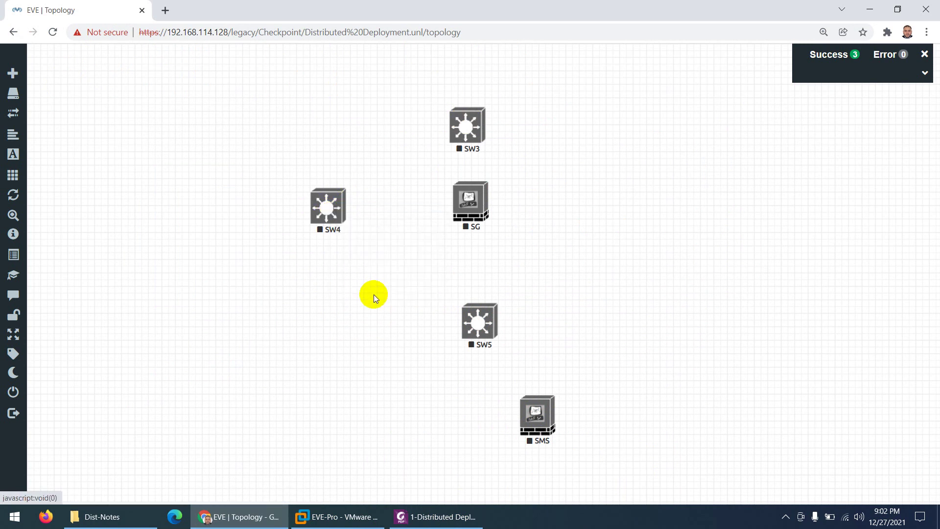
{"action": "left_click_drag", "start_coordinate": [321, 302], "coordinate": [280, 304]}
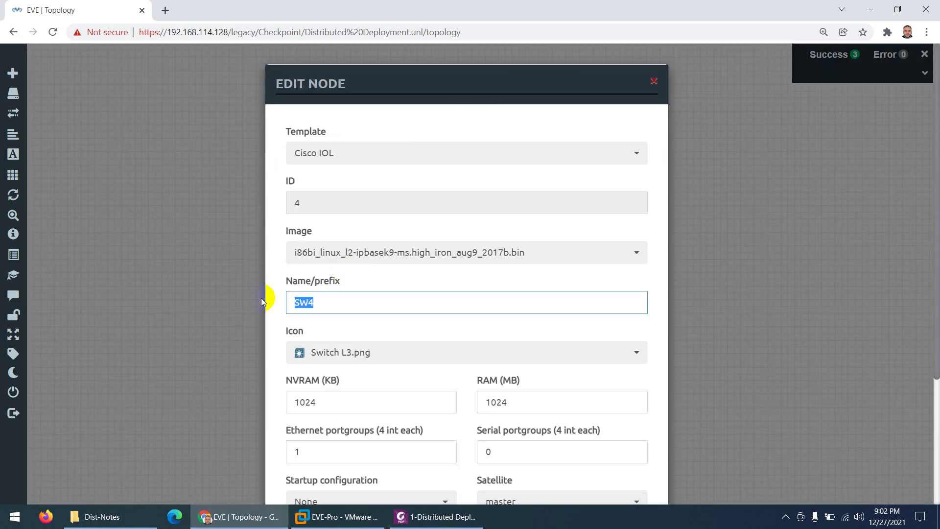
{"action": "type", "text": "LAN-"}
{"action": "left_click", "coordinate": [317, 327]}
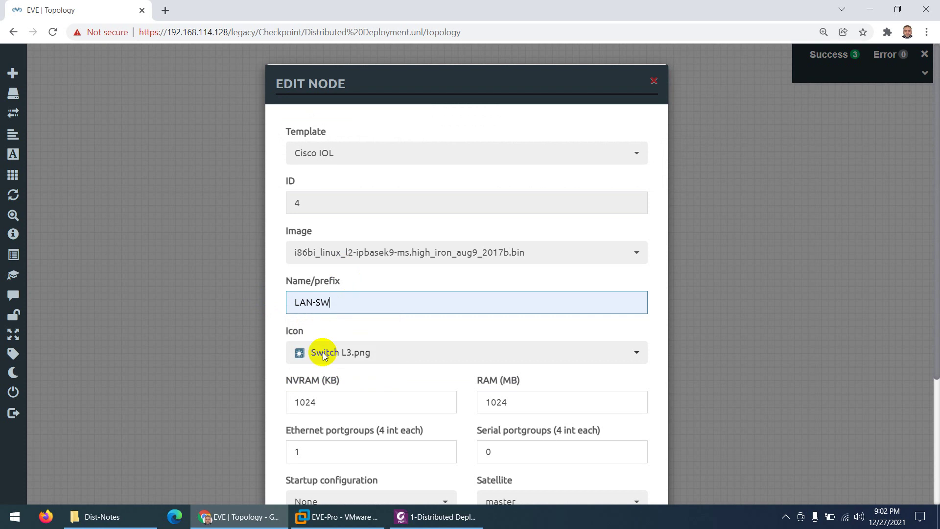
{"action": "scroll", "coordinate": [353, 392], "scroll_direction": "down", "scroll_amount": 4}
{"action": "left_click", "coordinate": [394, 459]}
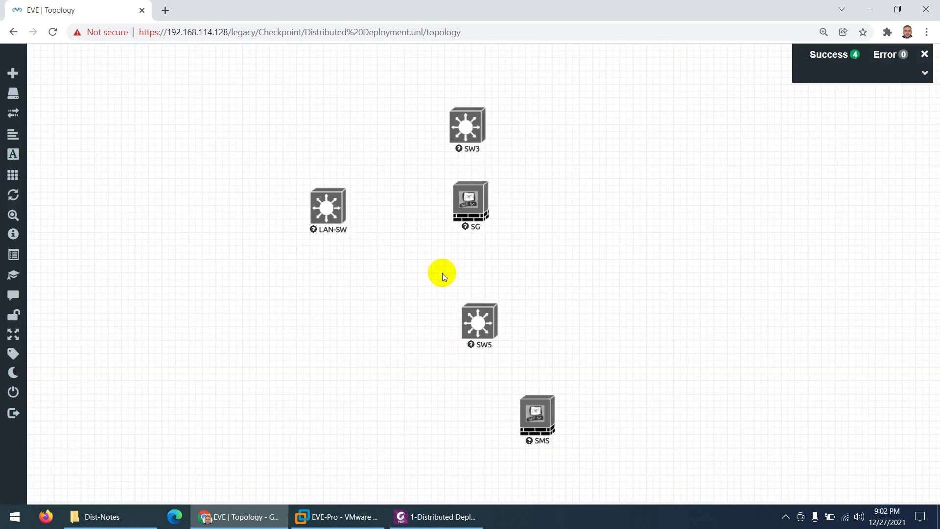
- Rename the SW3 node above SG to DMZ-SW and save it
{"action": "right_click", "coordinate": [459, 145]}
{"action": "left_click", "coordinate": [495, 195]}
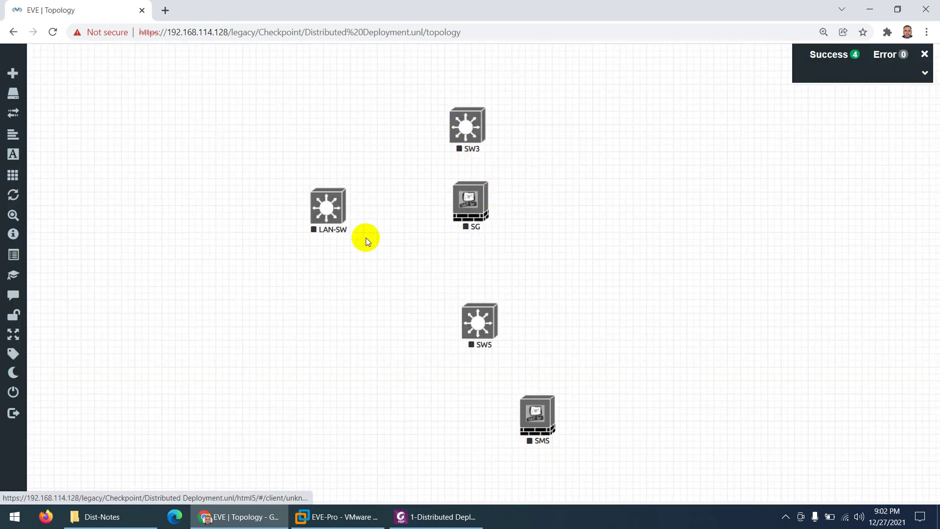
{"action": "double_click", "coordinate": [289, 301]}
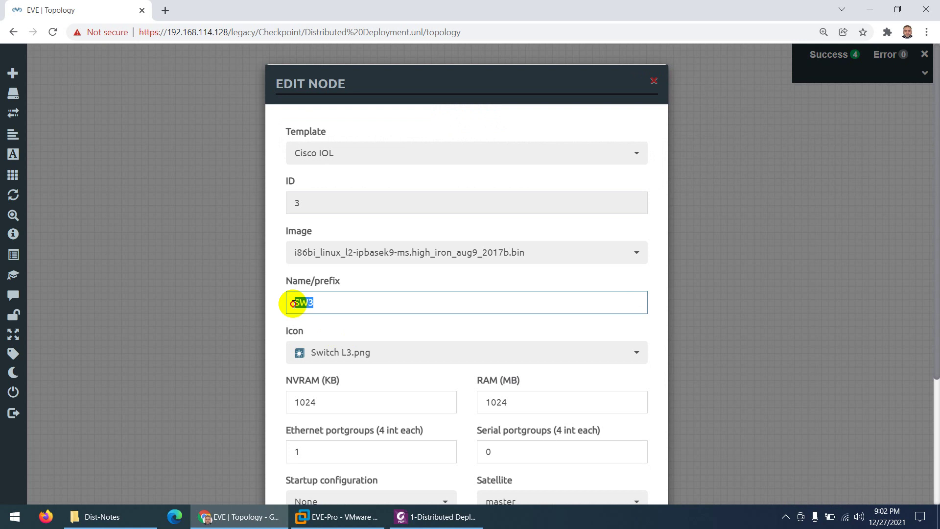
{"action": "type", "text": "DHCP"}
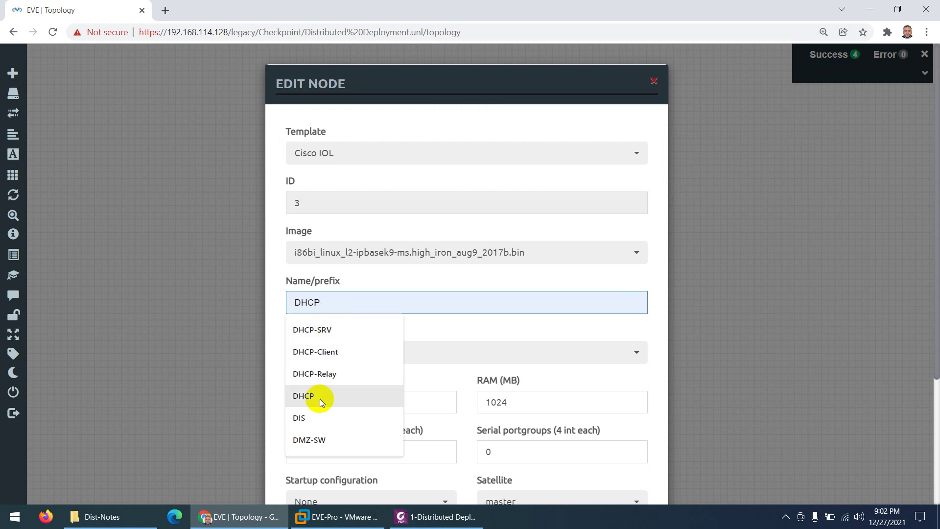
{"action": "left_click", "coordinate": [313, 439]}
{"action": "scroll", "coordinate": [399, 439], "scroll_direction": "down", "scroll_amount": 3}
{"action": "left_click", "coordinate": [399, 463]}
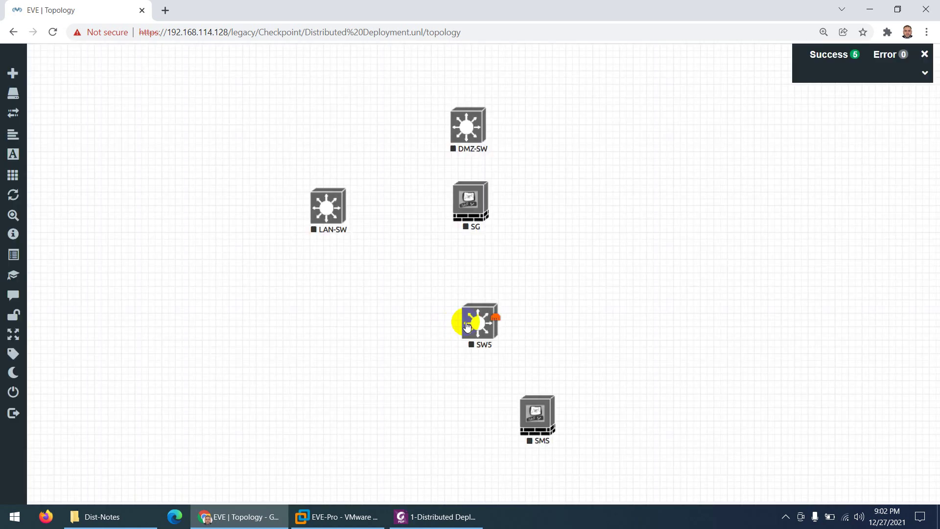
- Rename the SW5 node to MGMT-SW and save it
{"action": "right_click", "coordinate": [466, 326]}
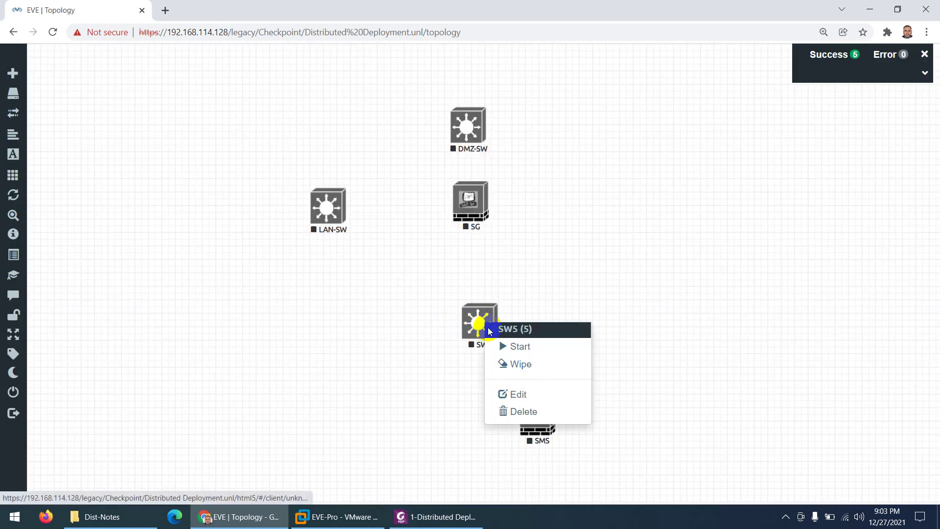
{"action": "left_click", "coordinate": [510, 391]}
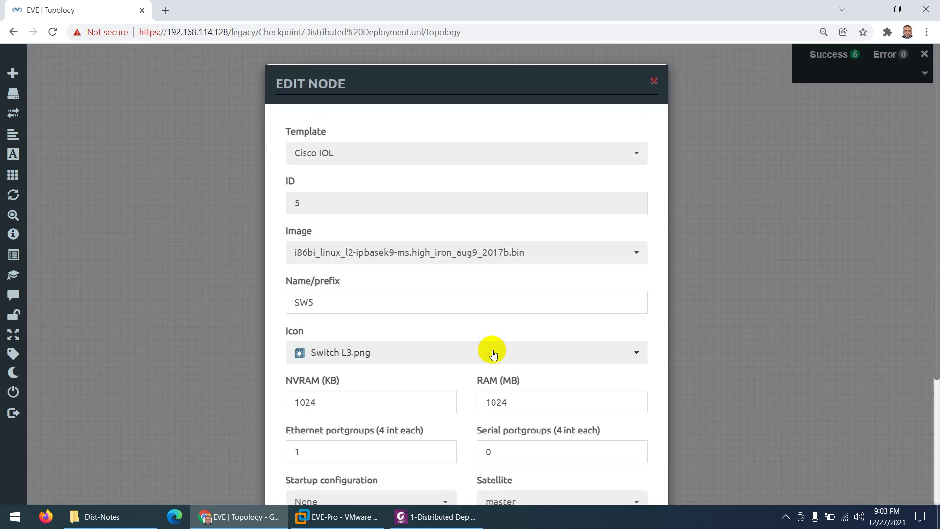
{"action": "left_click_drag", "start_coordinate": [336, 309], "coordinate": [274, 298]}
{"action": "type", "text": "m"}
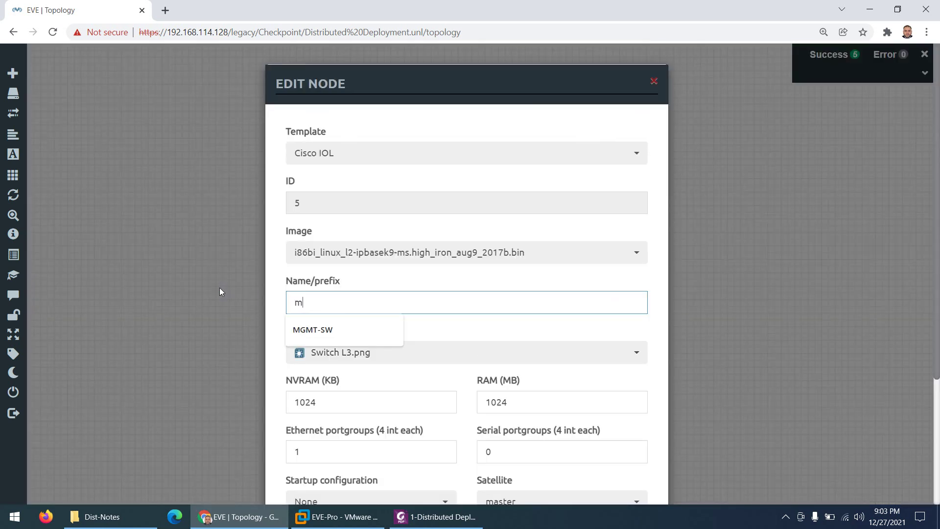
{"action": "left_click", "coordinate": [294, 331]}
{"action": "scroll", "coordinate": [321, 336], "scroll_direction": "down", "scroll_amount": 3}
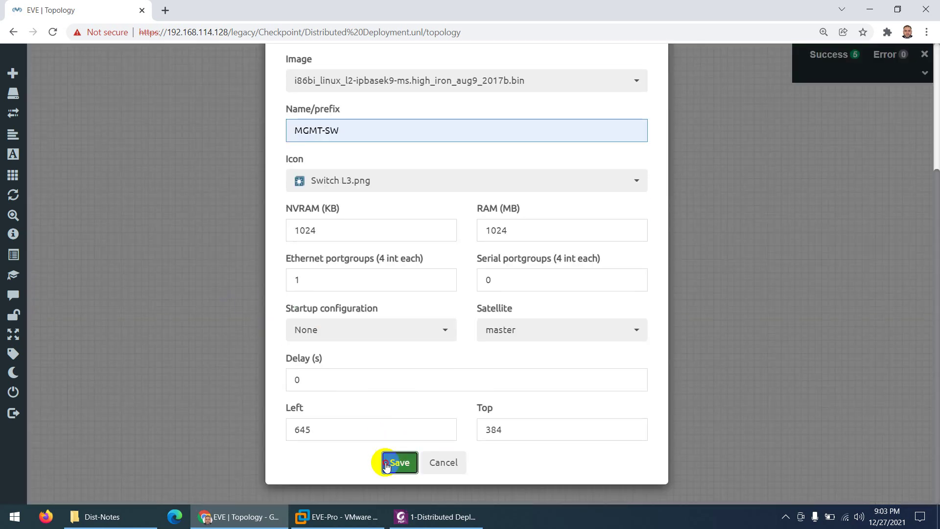
{"action": "left_click", "coordinate": [387, 465]}
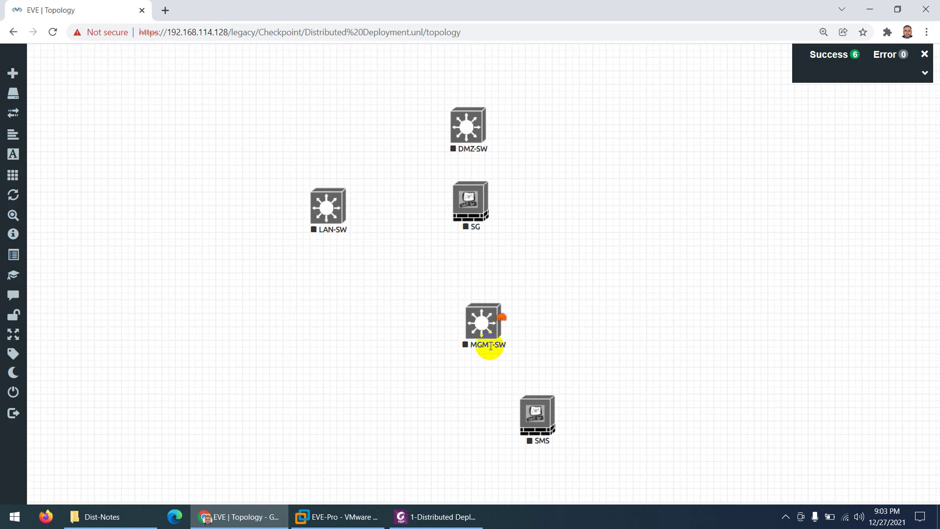
- Line up DMZ-SW, SG and MGMT-SW in one vertical column and move SMS further to the right
{"action": "left_click_drag", "start_coordinate": [539, 406], "coordinate": [577, 415]}
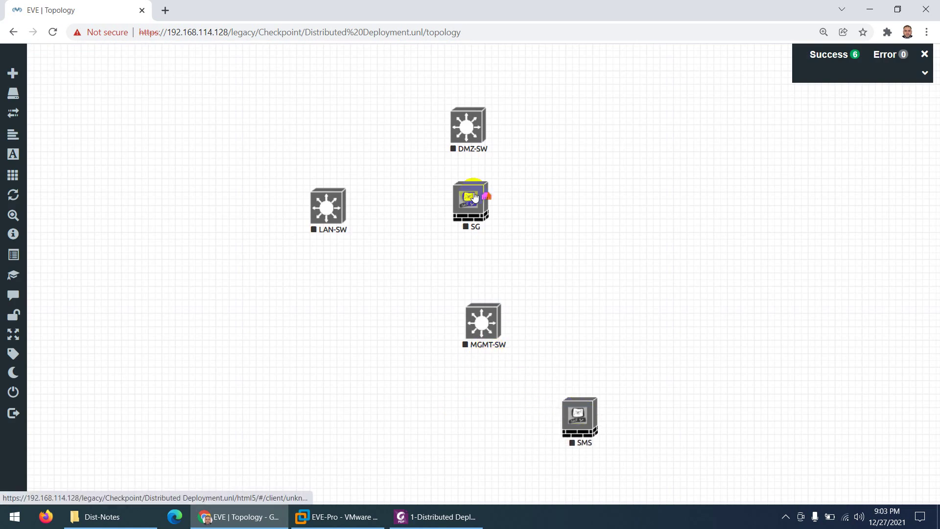
{"action": "left_click_drag", "start_coordinate": [467, 131], "coordinate": [474, 129]}
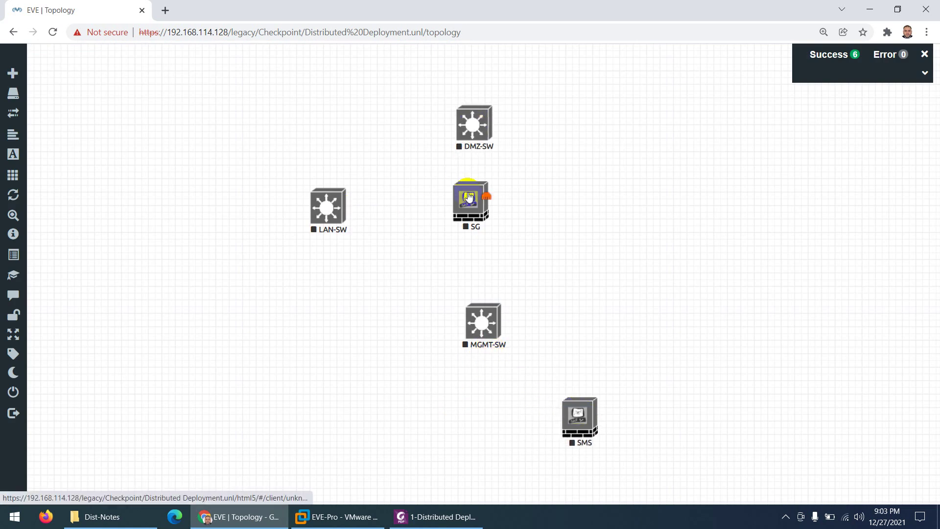
{"action": "left_click_drag", "start_coordinate": [469, 197], "coordinate": [471, 217]}
{"action": "left_click_drag", "start_coordinate": [482, 320], "coordinate": [473, 323]}
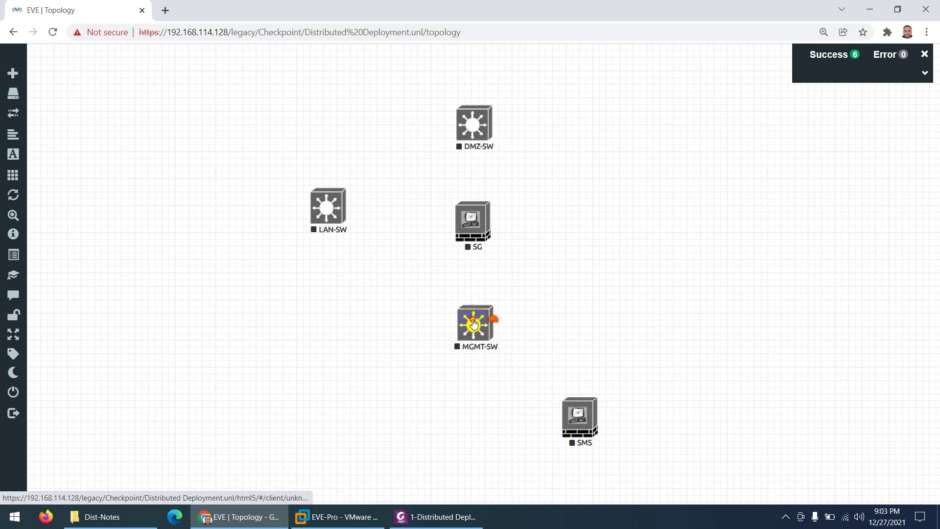
- Review the PCs, servers and management hosts attached to each switch in the topology PDF
{"action": "left_click", "coordinate": [422, 517]}
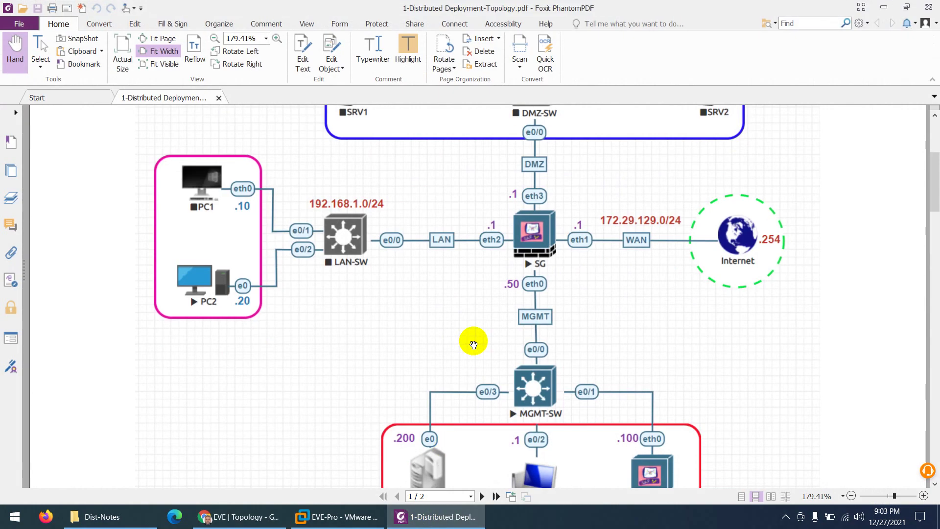
{"action": "scroll", "coordinate": [311, 273], "scroll_direction": "up", "scroll_amount": 4}
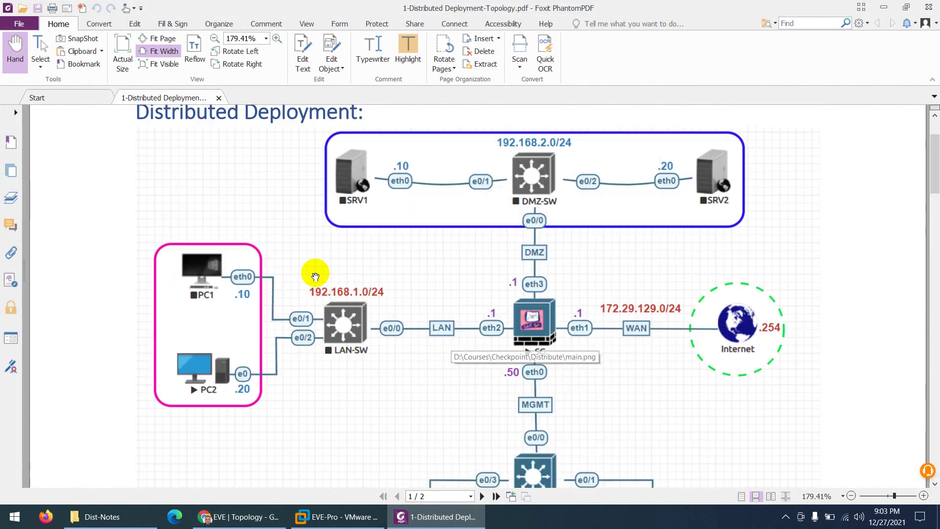
{"action": "scroll", "coordinate": [430, 227], "scroll_direction": "down", "scroll_amount": 5}
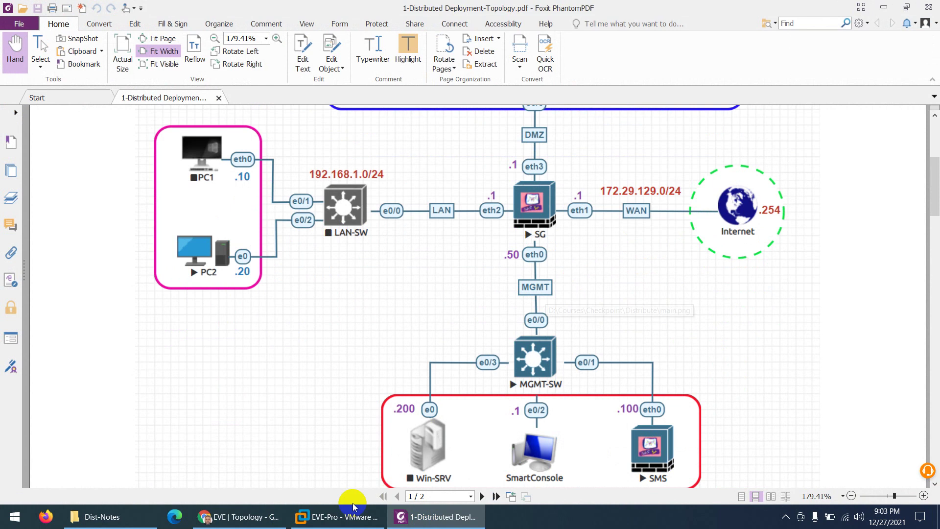
- Switch to the EVE topology and set up a new Docker.io node with image eve-gui-server:latest and name prefix PC
{"action": "left_click", "coordinate": [241, 516]}
{"action": "right_click", "coordinate": [237, 202]}
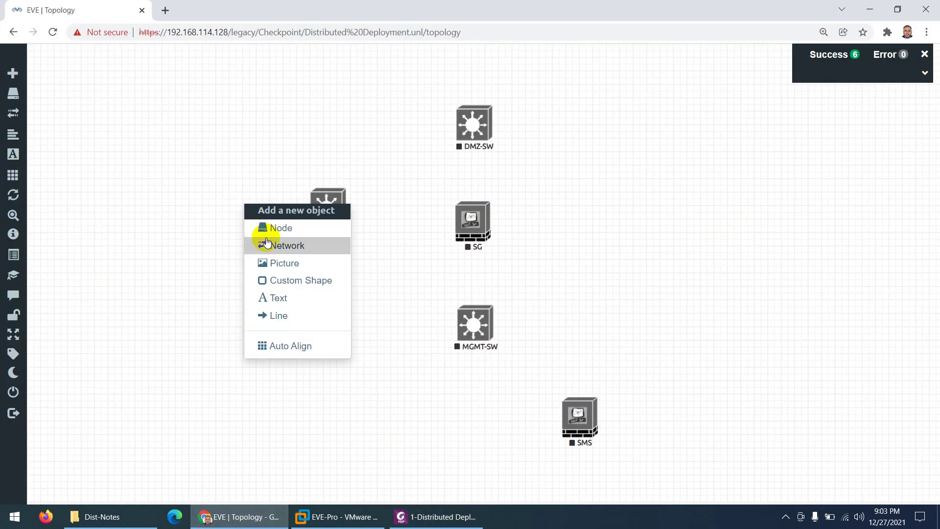
{"action": "left_click", "coordinate": [266, 228]}
{"action": "type", "text": "do"}
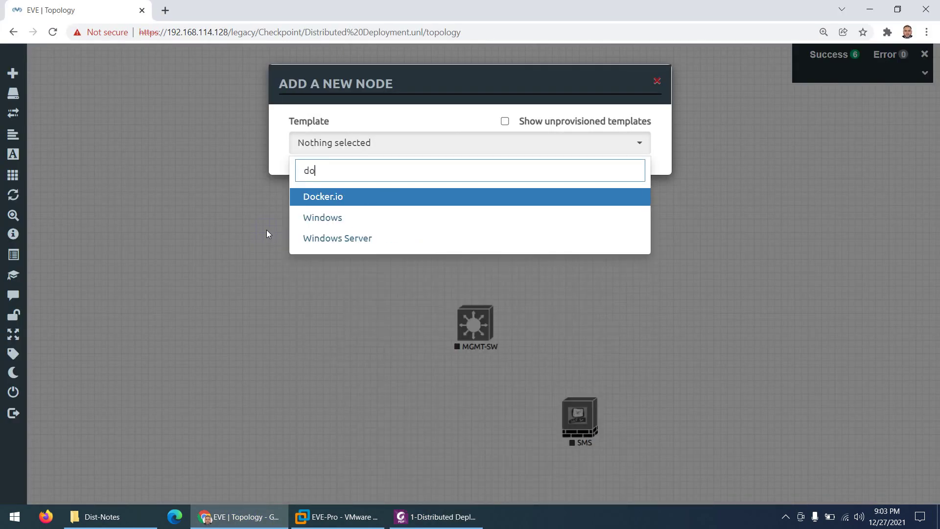
{"action": "left_click", "coordinate": [315, 197]}
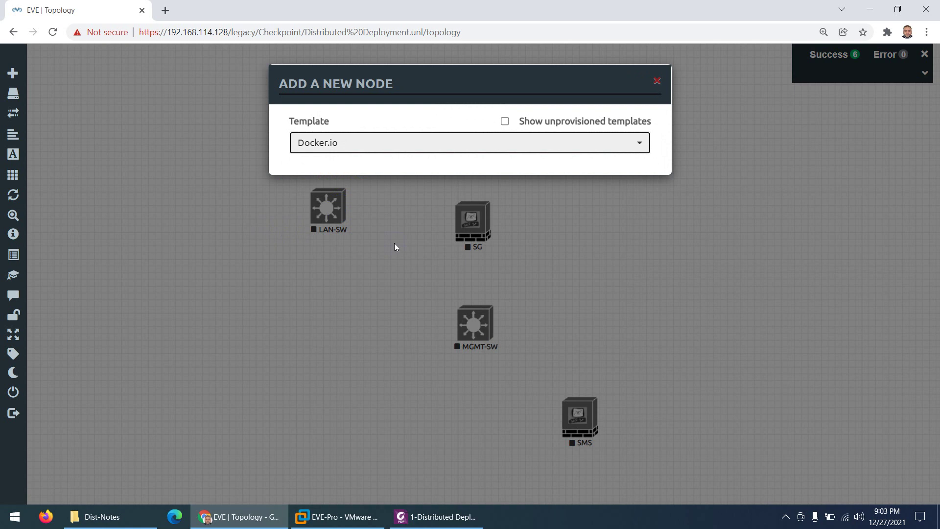
{"action": "left_click", "coordinate": [478, 202]}
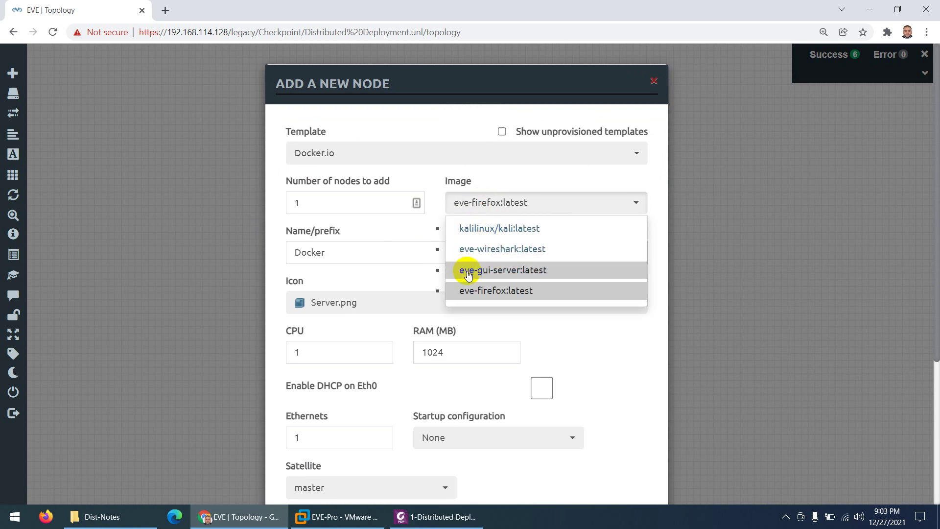
{"action": "left_click", "coordinate": [509, 278]}
{"action": "left_click_drag", "start_coordinate": [340, 253], "coordinate": [279, 249]}
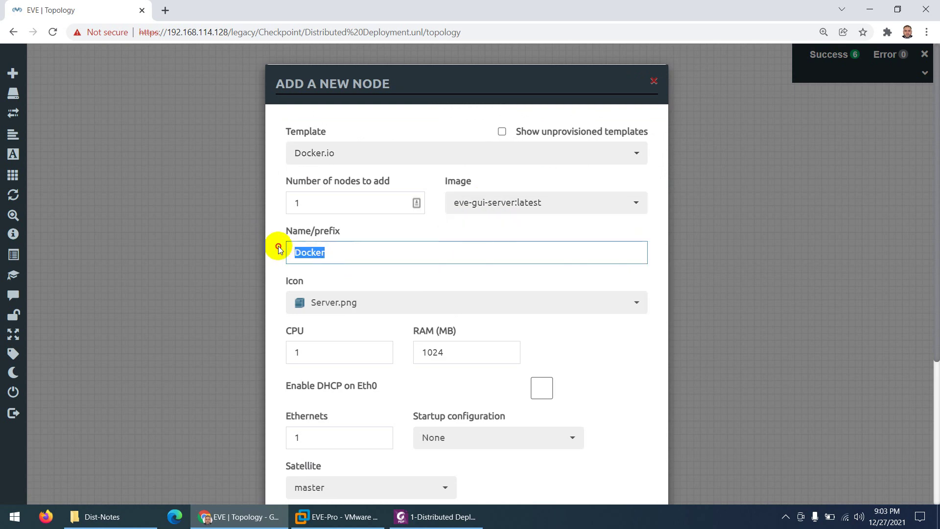
{"action": "type", "text": "PC"}
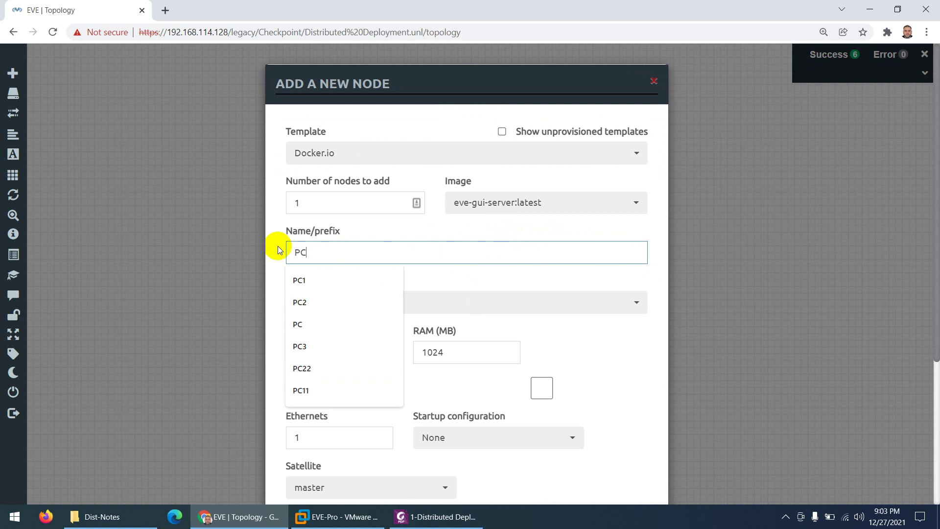
{"action": "left_click", "coordinate": [274, 234]}
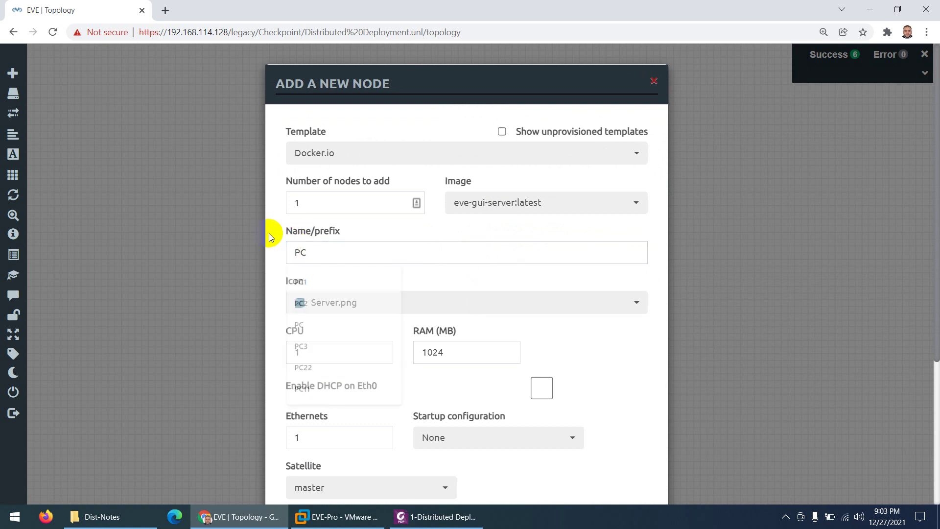
- Set the number of PC nodes to 4 and choose Desktop4.png as their icon
{"action": "left_click_drag", "start_coordinate": [318, 203], "coordinate": [260, 198]}
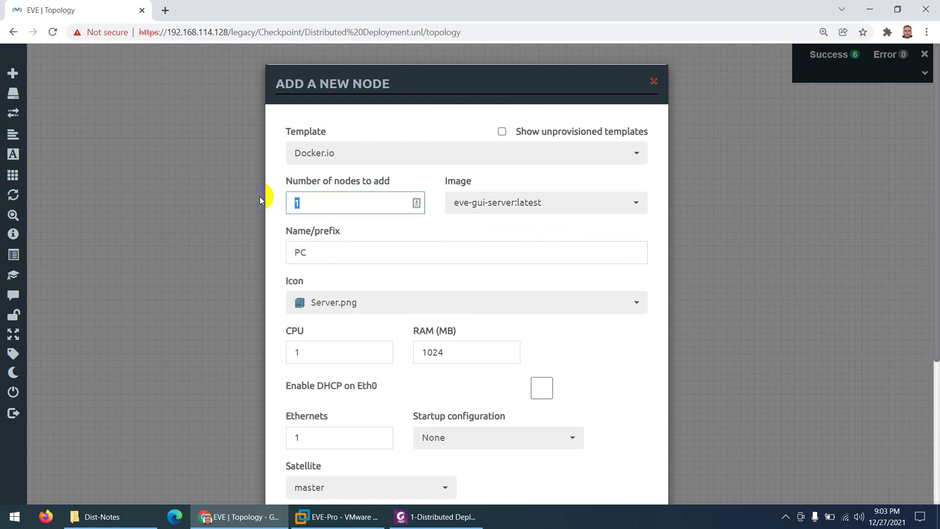
{"action": "type", "text": "4"}
{"action": "scroll", "coordinate": [248, 230], "scroll_direction": "down", "scroll_amount": 3}
{"action": "left_click", "coordinate": [330, 188]}
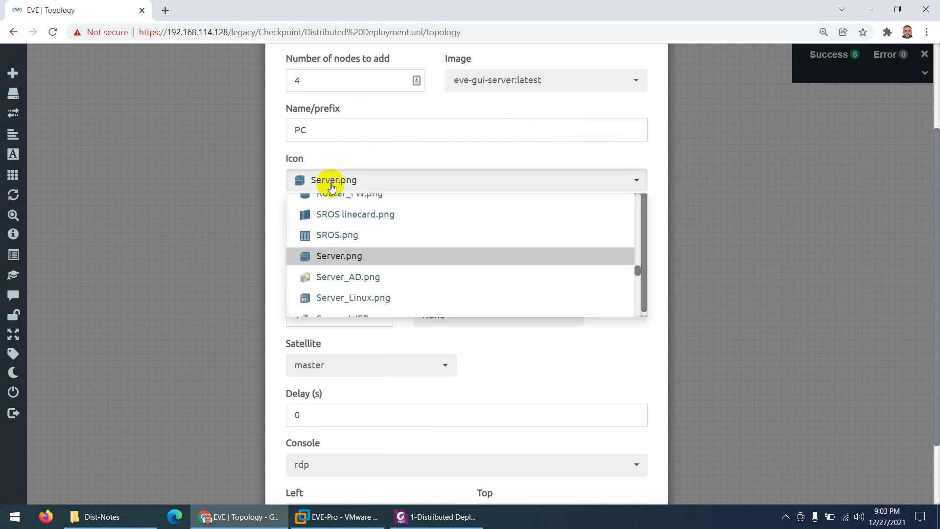
{"action": "key", "text": "c"}
{"action": "scroll", "coordinate": [362, 250], "scroll_direction": "down", "scroll_amount": 1}
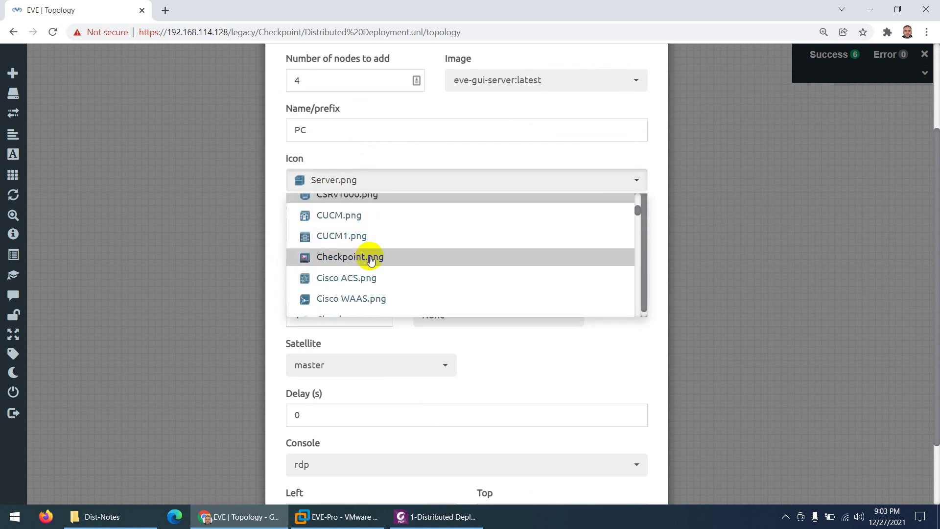
{"action": "scroll", "coordinate": [368, 272], "scroll_direction": "down", "scroll_amount": 4}
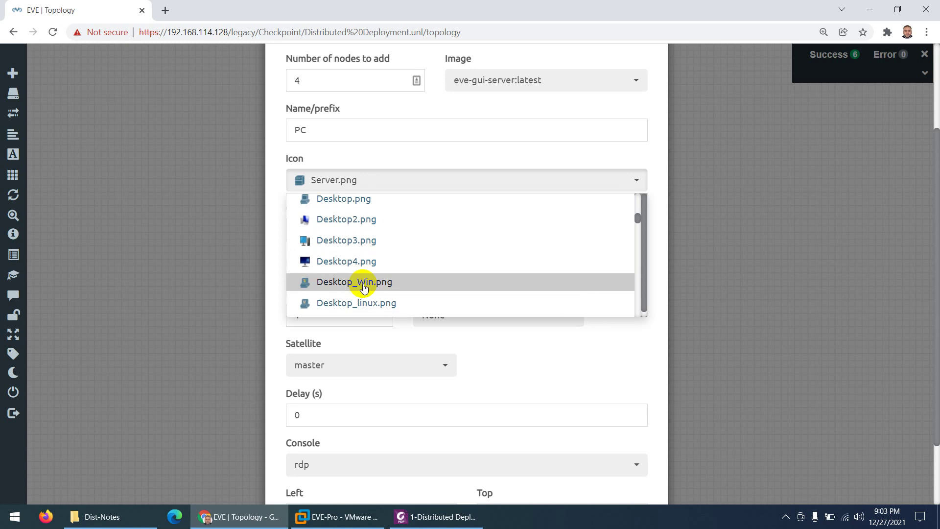
{"action": "left_click", "coordinate": [357, 261]}
- Change the number of PC nodes to 2 and add them to the topology
{"action": "scroll", "coordinate": [359, 304], "scroll_direction": "up", "scroll_amount": 3}
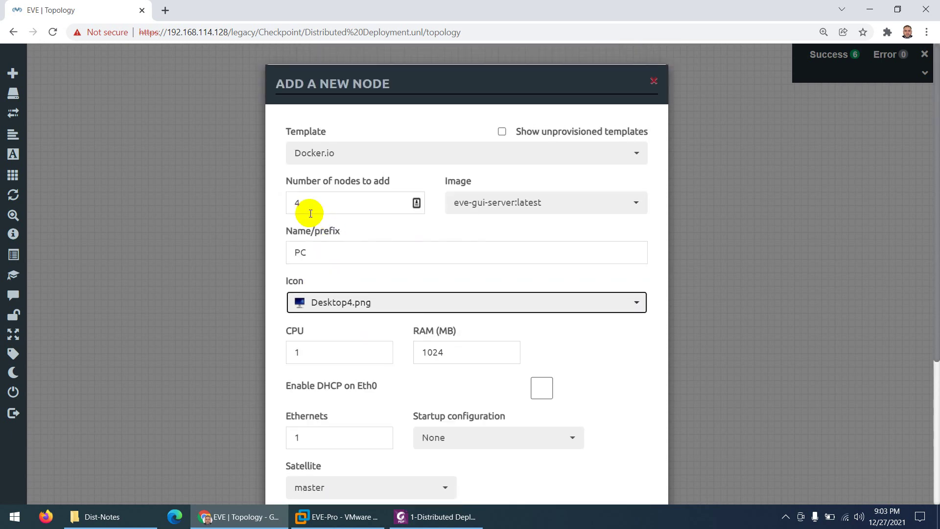
{"action": "left_click_drag", "start_coordinate": [304, 209], "coordinate": [281, 210]}
{"action": "type", "text": "5"}
{"action": "scroll", "coordinate": [357, 294], "scroll_direction": "down", "scroll_amount": 4}
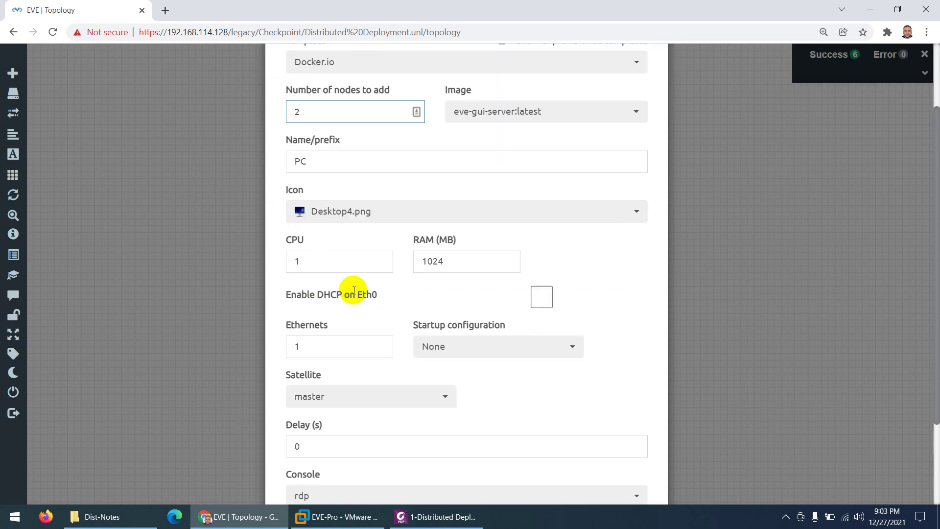
{"action": "key", "text": "Return"}
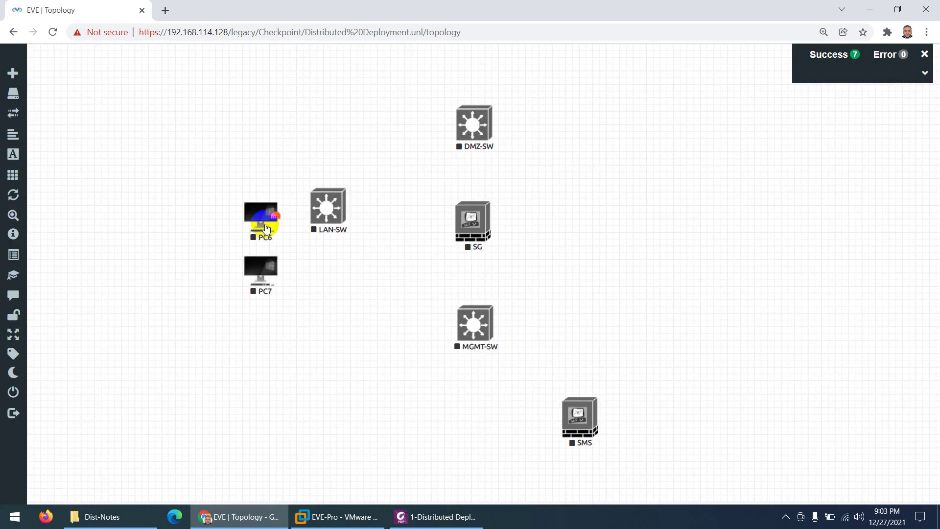
- Arrange PC6 above PC7 in a column to the left of LAN-SW, checking the layout in the topology PDF
{"action": "left_click_drag", "start_coordinate": [266, 229], "coordinate": [234, 204]}
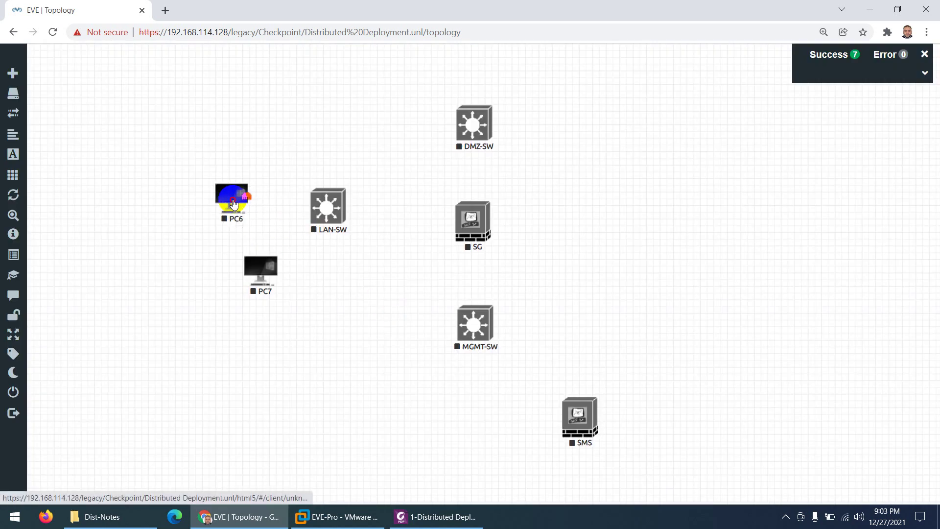
{"action": "left_click", "coordinate": [394, 517]}
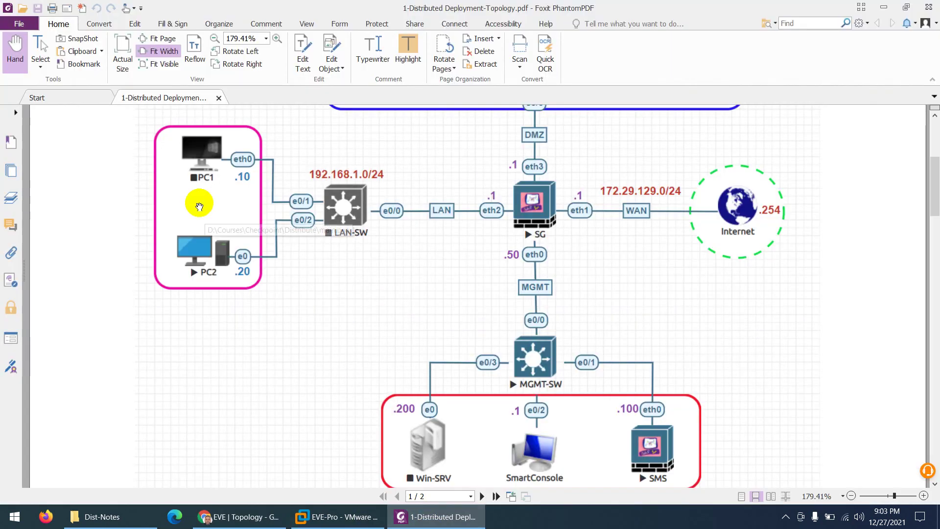
{"action": "left_click", "coordinate": [239, 517]}
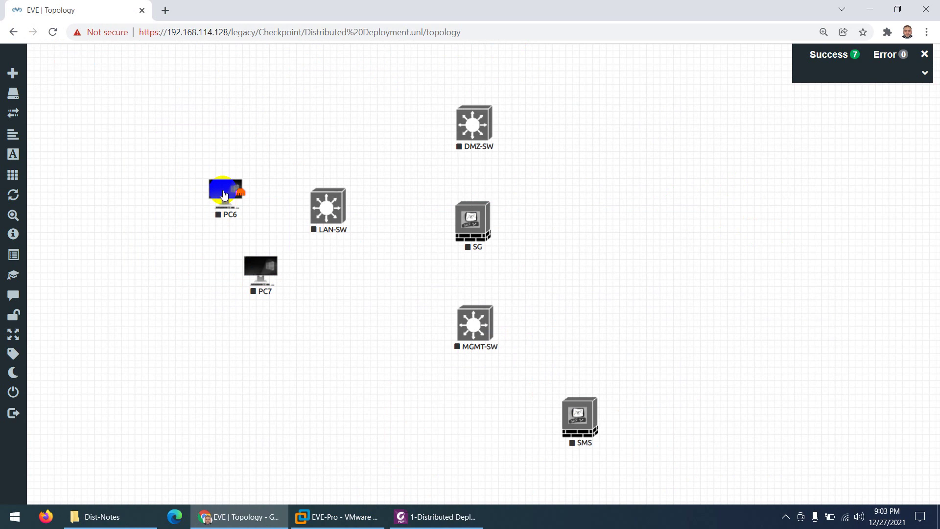
{"action": "left_click_drag", "start_coordinate": [272, 283], "coordinate": [231, 267]}
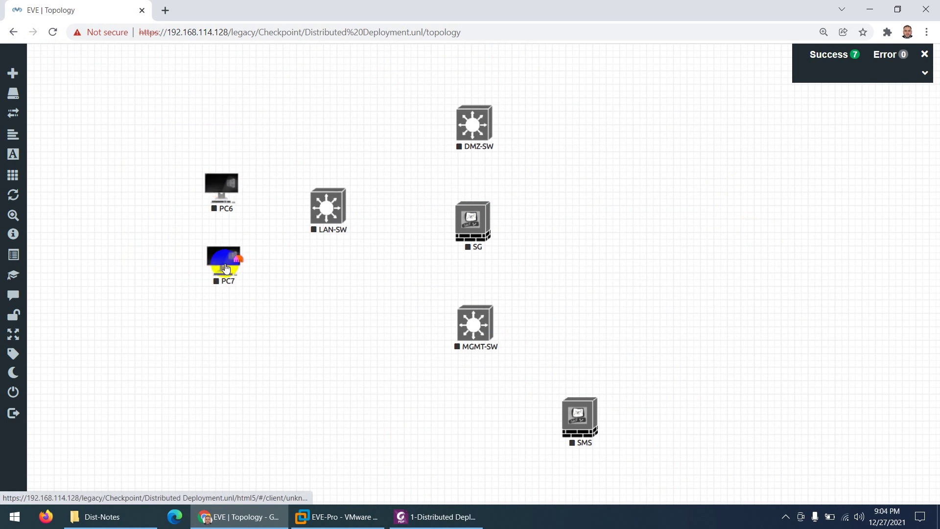
- Rename the PC6 node to PC1 and save it
{"action": "right_click", "coordinate": [219, 193]}
{"action": "left_click", "coordinate": [256, 254]}
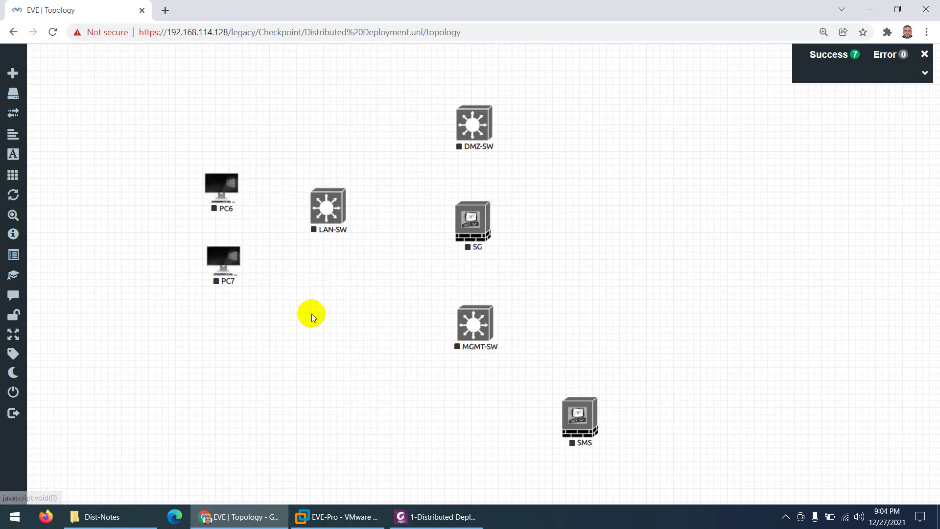
{"action": "left_click", "coordinate": [321, 303]}
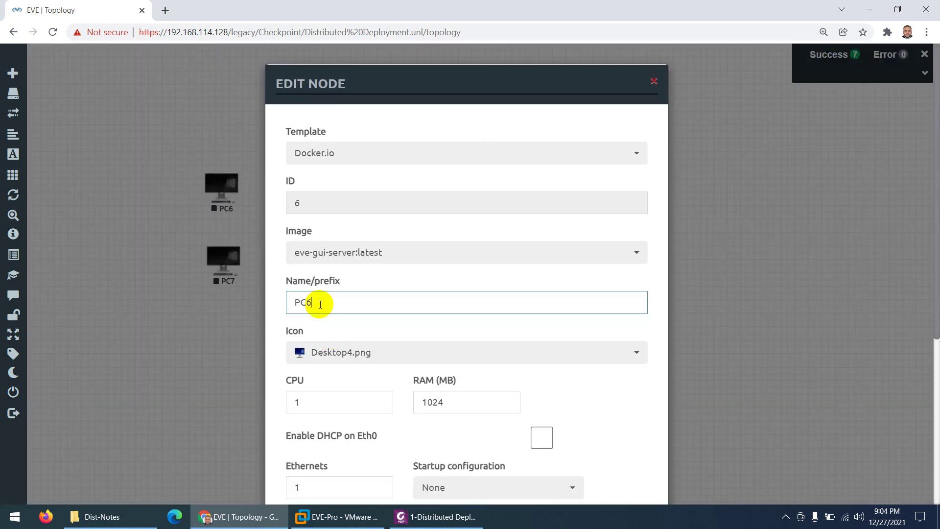
{"action": "key", "text": "BackSpace"}
{"action": "type", "text": "1"}
{"action": "left_click", "coordinate": [313, 328]}
{"action": "scroll", "coordinate": [336, 359], "scroll_direction": "down", "scroll_amount": 5}
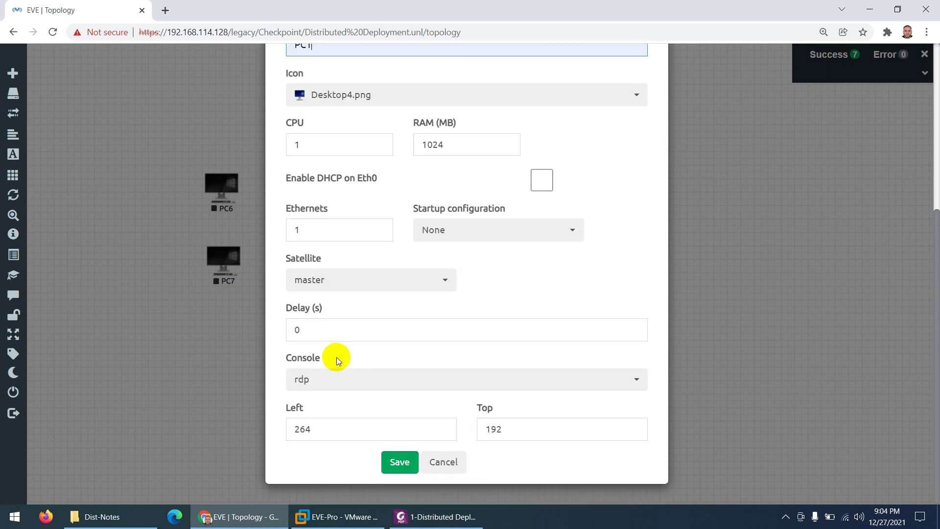
{"action": "left_click", "coordinate": [399, 459]}
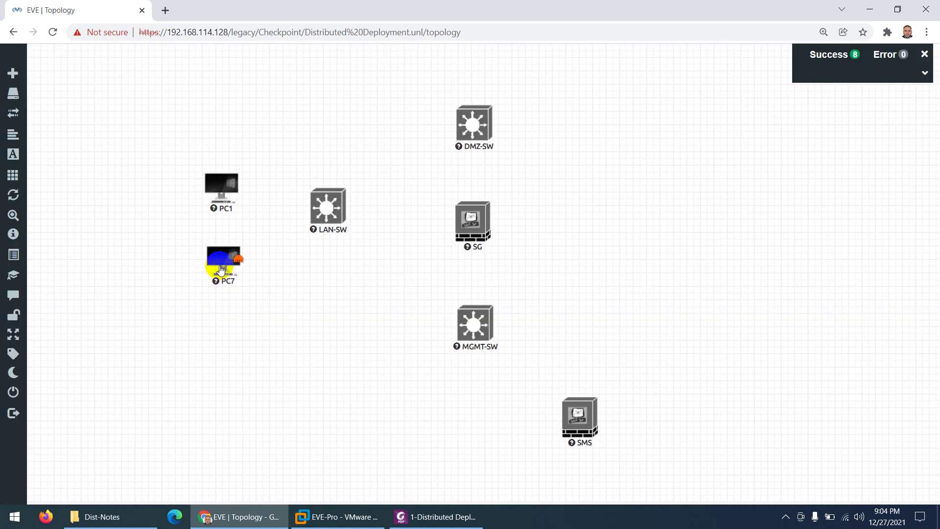
- Rename the PC7 node to PC2 and save it
{"action": "right_click", "coordinate": [218, 265]}
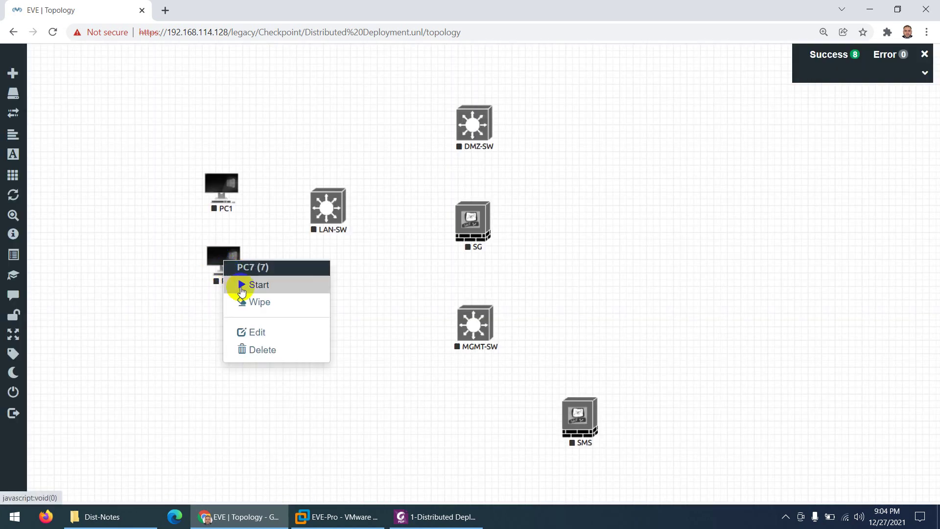
{"action": "left_click", "coordinate": [246, 330]}
{"action": "left_click", "coordinate": [329, 301]}
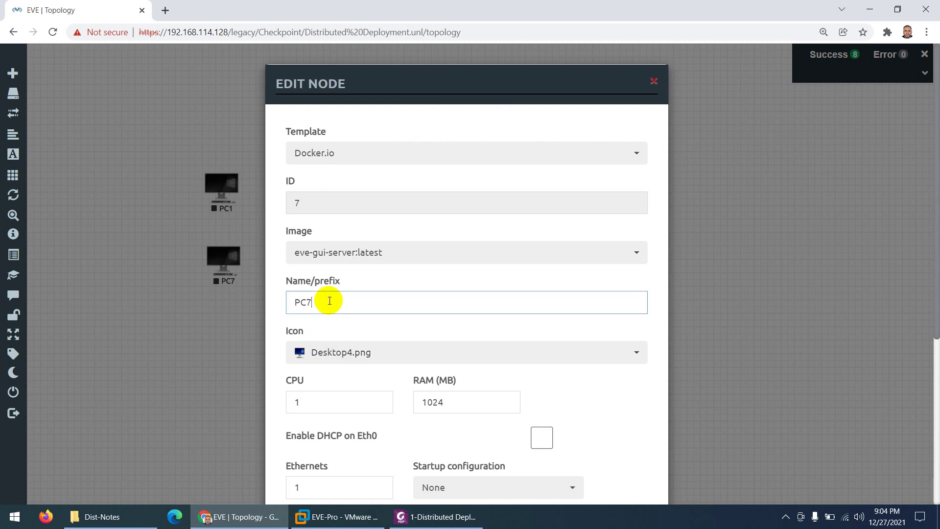
{"action": "key", "text": "BackSpace"}
{"action": "type", "text": "2"}
{"action": "scroll", "coordinate": [282, 293], "scroll_direction": "down", "scroll_amount": 5}
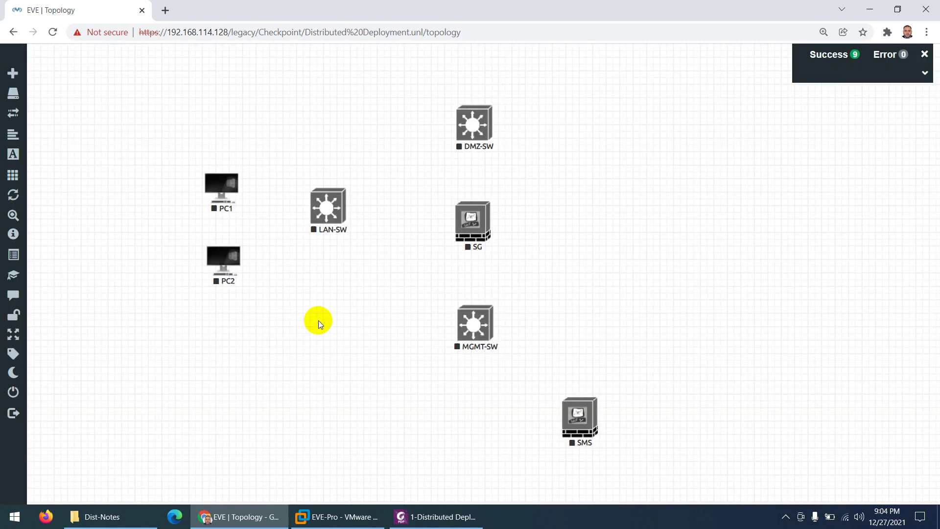
- Set up another new node from the Docker.io template with the eve-gui-server:latest image
{"action": "right_click", "coordinate": [322, 279]}
{"action": "left_click", "coordinate": [343, 304]}
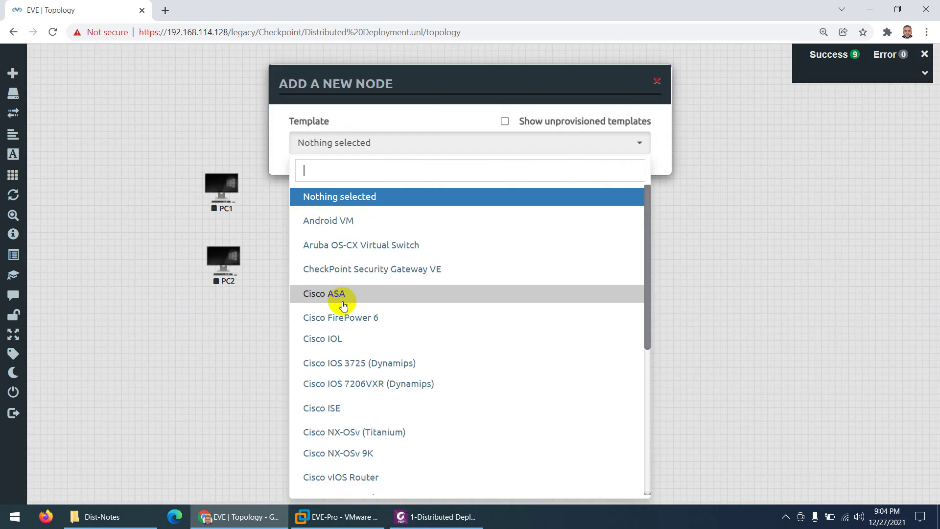
{"action": "type", "text": "do"}
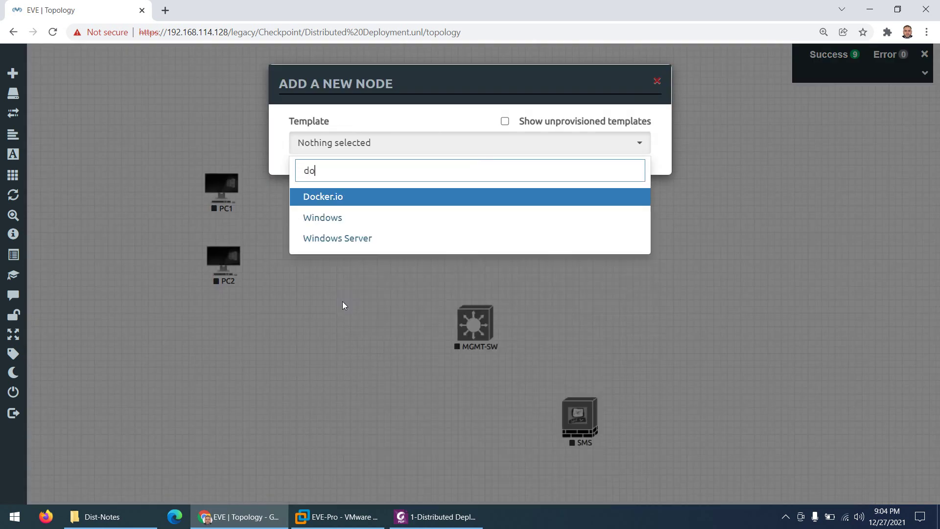
{"action": "left_click", "coordinate": [329, 197]}
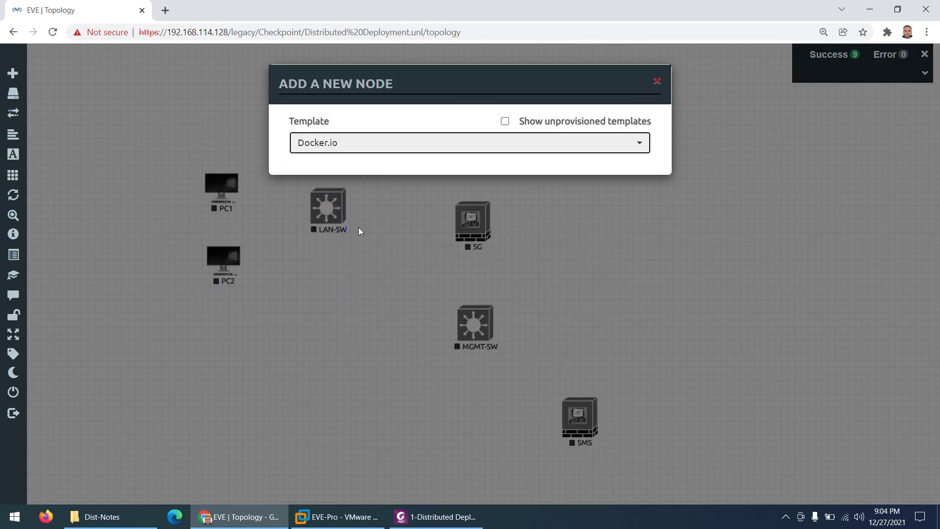
{"action": "left_click", "coordinate": [428, 240]}
{"action": "left_click", "coordinate": [488, 208]}
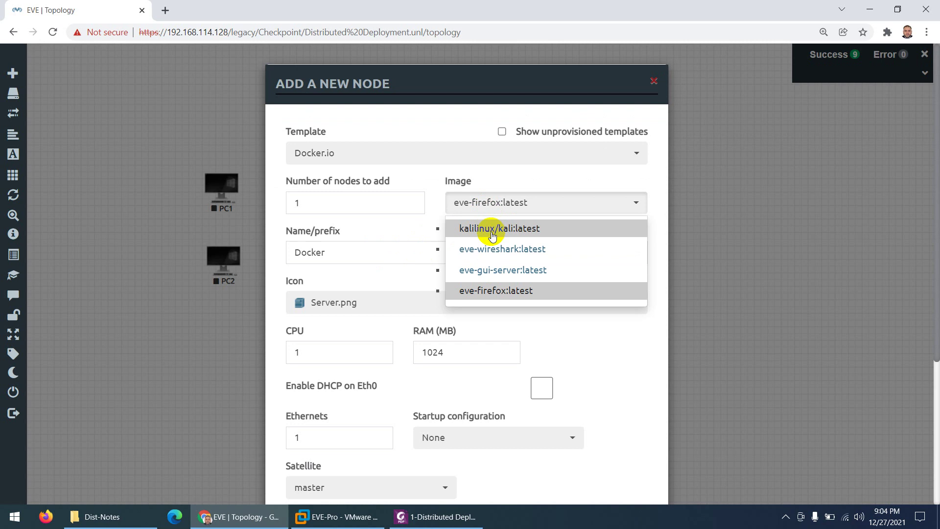
{"action": "left_click", "coordinate": [487, 268]}
- Add 2 of these Docker nodes with name prefix SRV and the Server_WEB1.png icon
{"action": "left_click_drag", "start_coordinate": [329, 201], "coordinate": [273, 193]}
{"action": "type", "text": "2"}
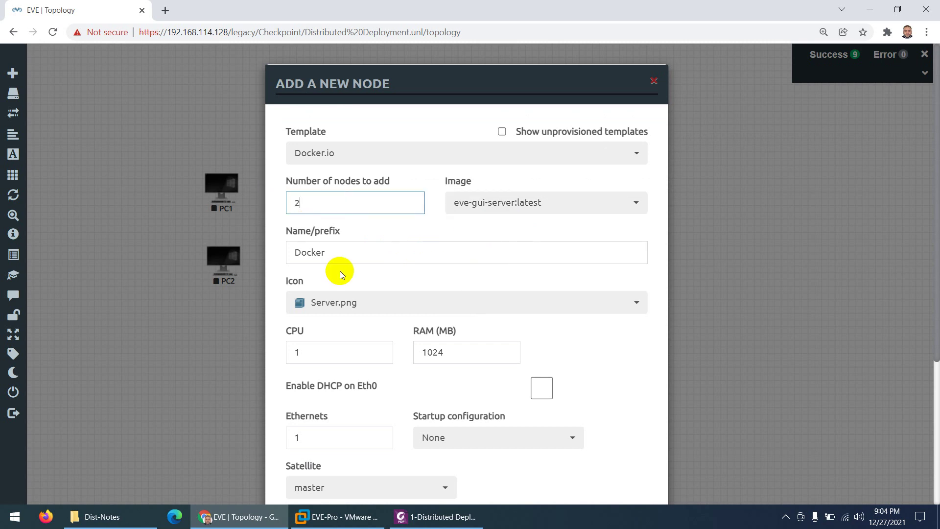
{"action": "left_click_drag", "start_coordinate": [333, 251], "coordinate": [287, 250]}
{"action": "type", "text": "SRV"}
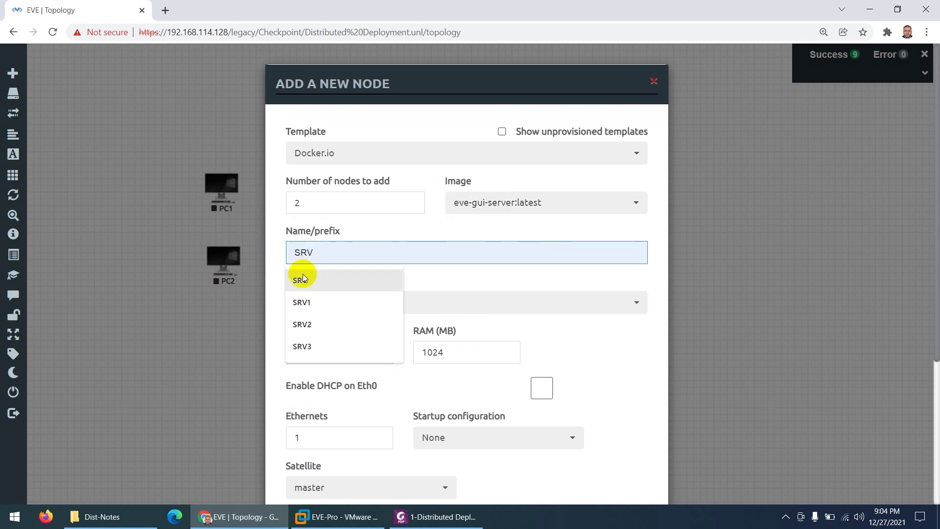
{"action": "left_click", "coordinate": [361, 275]}
{"action": "left_click", "coordinate": [338, 302]}
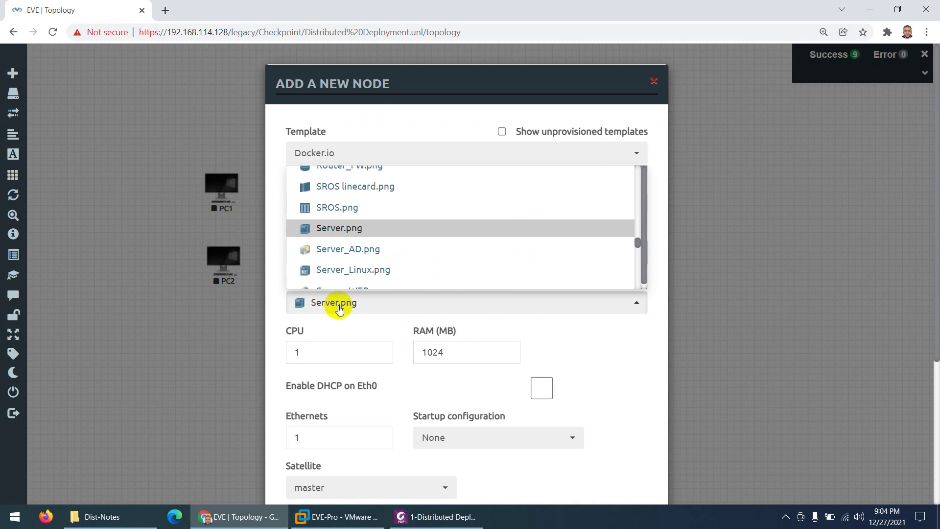
{"action": "scroll", "coordinate": [357, 257], "scroll_direction": "down", "scroll_amount": 3}
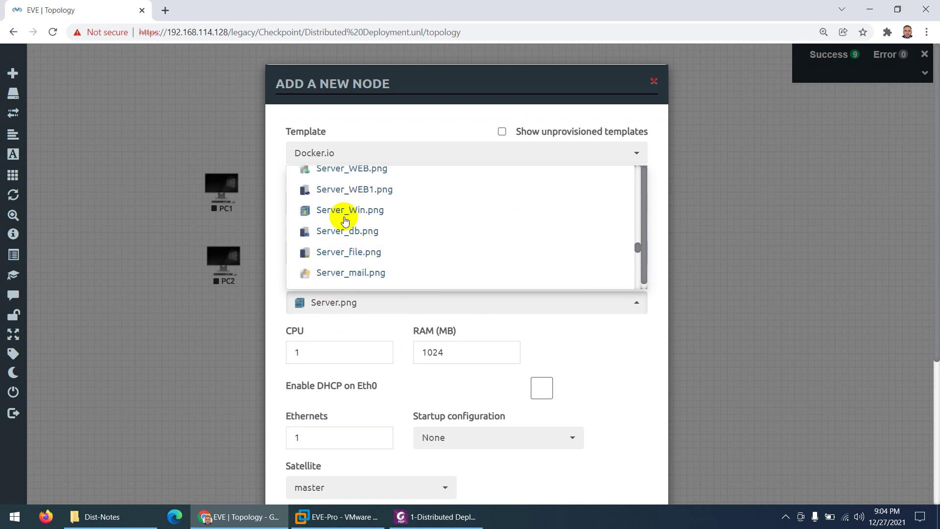
{"action": "left_click", "coordinate": [346, 189]}
{"action": "scroll", "coordinate": [344, 342], "scroll_direction": "down", "scroll_amount": 4}
{"action": "left_click", "coordinate": [397, 464]}
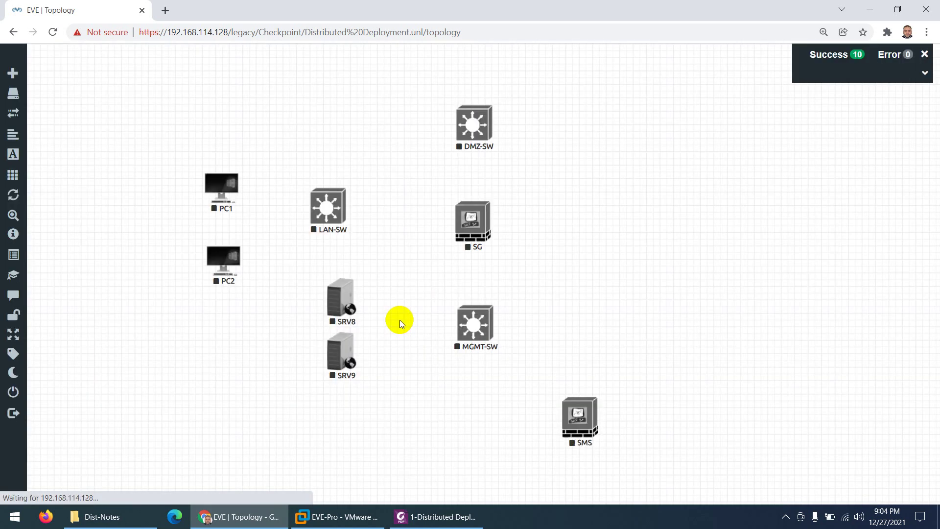
- Place SRV8 to the left and SRV9 to the right of DMZ-SW, and rename SRV8 to SRV1
{"action": "left_click_drag", "start_coordinate": [343, 298], "coordinate": [363, 124]}
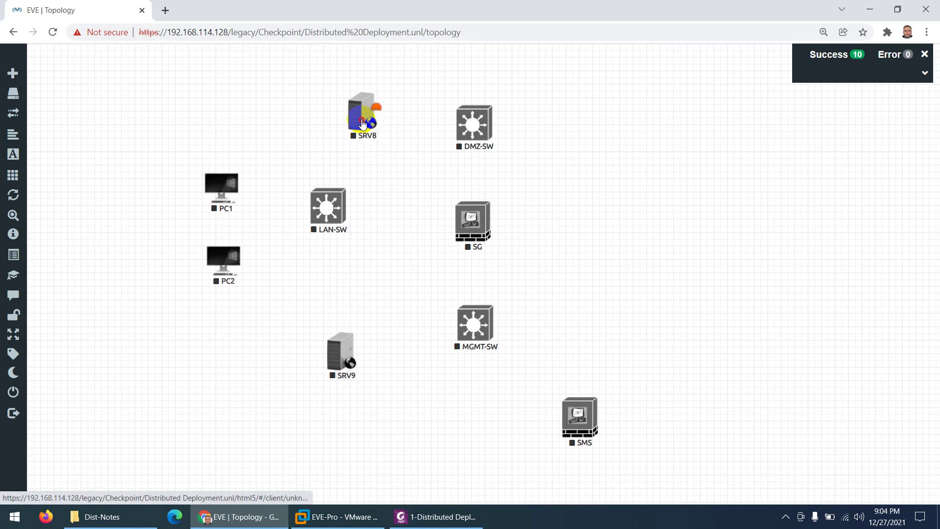
{"action": "left_click_drag", "start_coordinate": [336, 349], "coordinate": [563, 102]}
{"action": "right_click", "coordinate": [357, 114]}
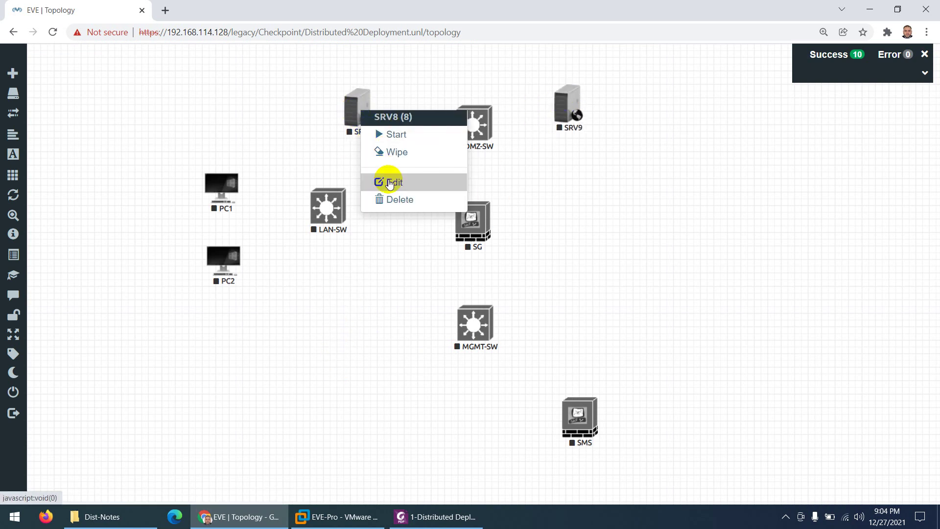
{"action": "left_click", "coordinate": [416, 518]}
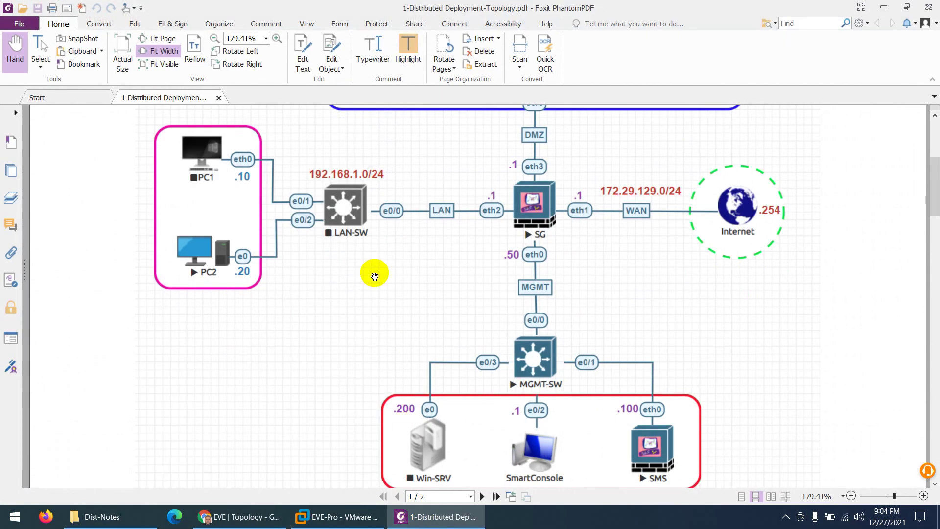
{"action": "scroll", "coordinate": [382, 264], "scroll_direction": "up", "scroll_amount": 5}
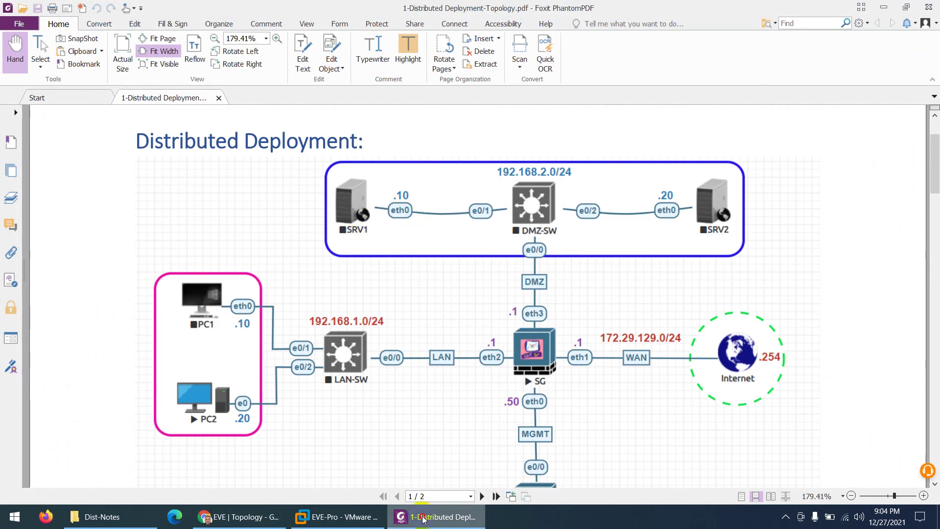
{"action": "key", "text": "alt+Tab"}
{"action": "left_click", "coordinate": [391, 180]}
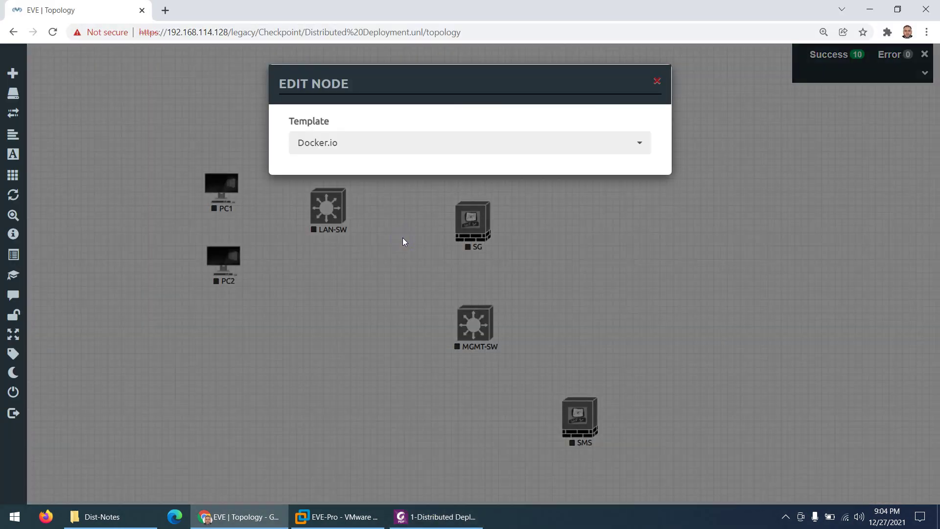
{"action": "left_click", "coordinate": [319, 303]}
{"action": "key", "text": "BackSpace"}
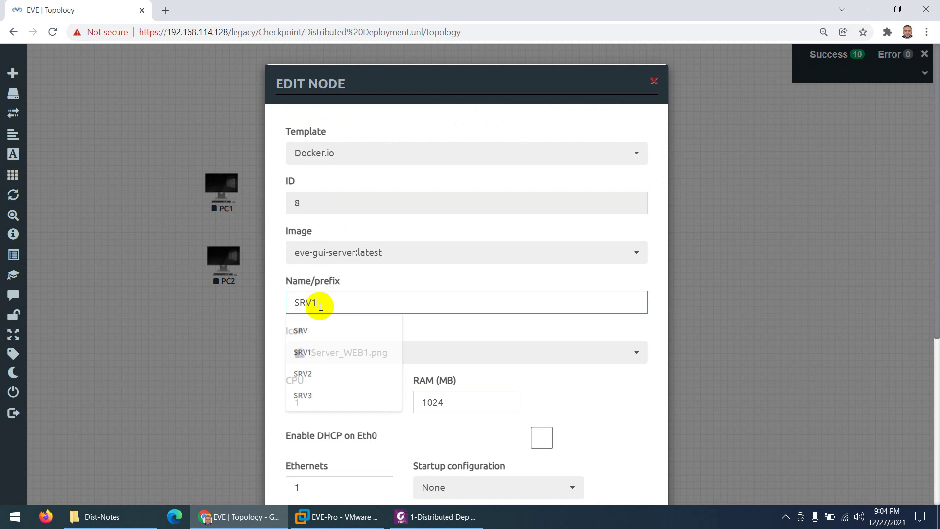
{"action": "type", "text": "1"}
{"action": "scroll", "coordinate": [321, 308], "scroll_direction": "down", "scroll_amount": 5}
{"action": "left_click", "coordinate": [397, 462]}
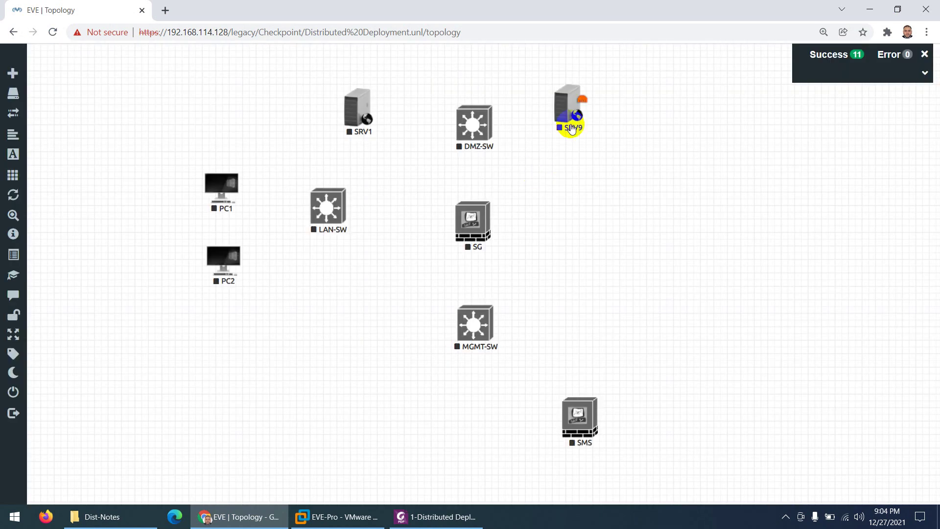
- Rename the SRV9 node to SRV2 and save it
{"action": "right_click", "coordinate": [570, 128]}
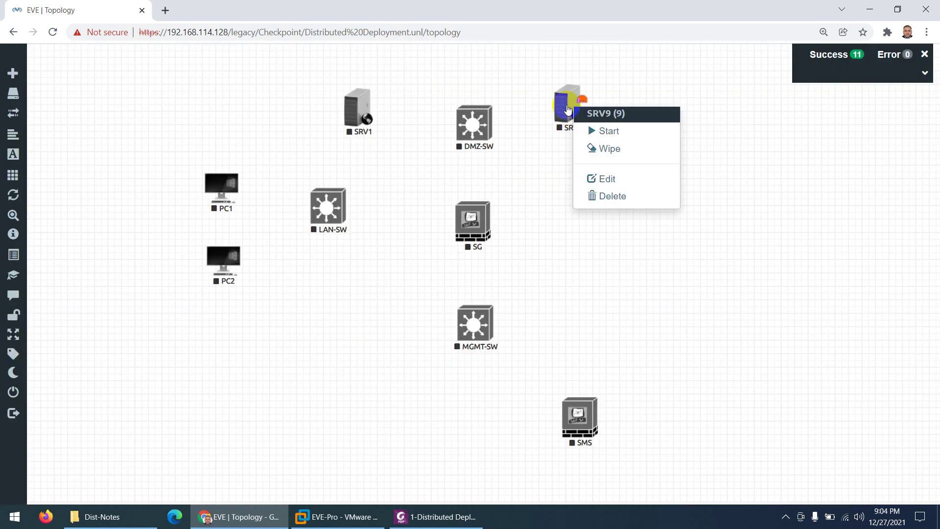
{"action": "left_click", "coordinate": [594, 177]}
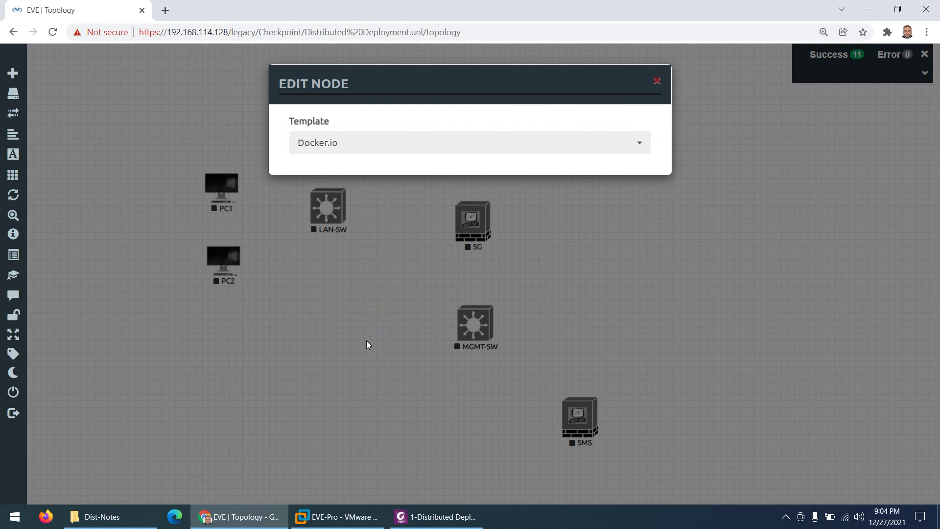
{"action": "key", "text": "BackSpace"}
{"action": "type", "text": "2"}
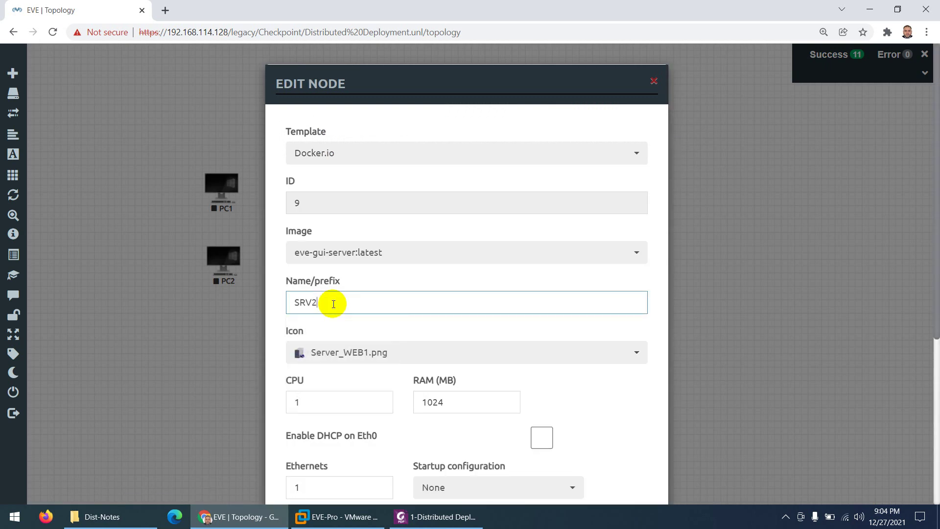
{"action": "scroll", "coordinate": [280, 302], "scroll_direction": "down", "scroll_amount": 5}
{"action": "left_click", "coordinate": [400, 462]}
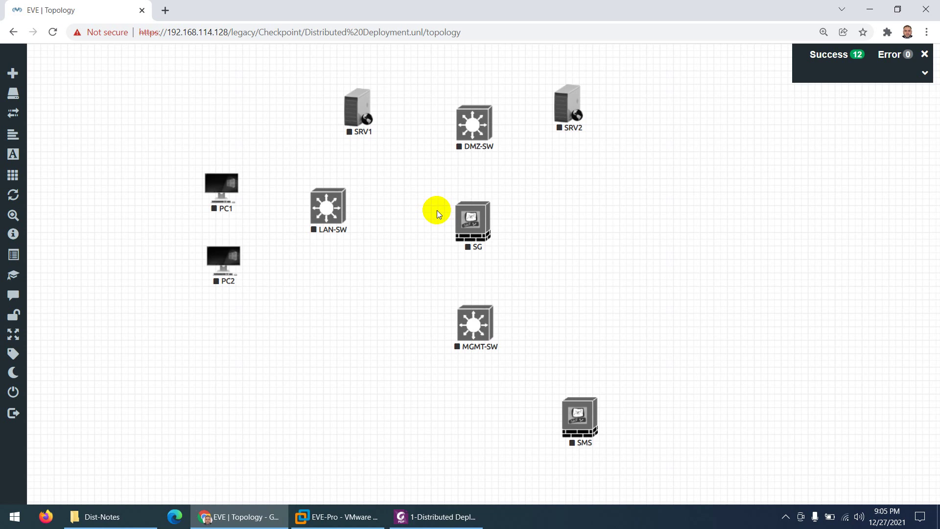
- Following the management section of the PDF topology, add a network named SmartConsole with type Management(Cloud0)
{"action": "left_click", "coordinate": [436, 516]}
{"action": "scroll", "coordinate": [420, 434], "scroll_direction": "down", "scroll_amount": 10}
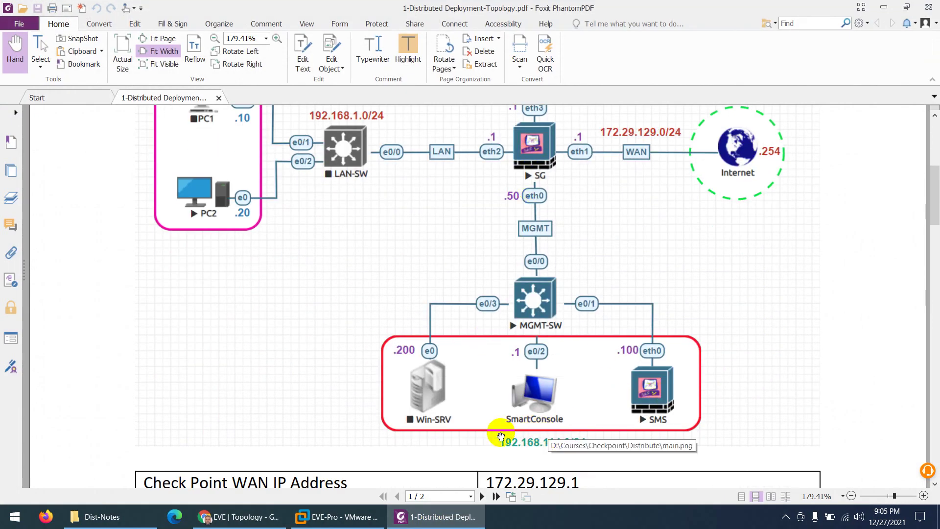
{"action": "key", "text": "alt+Tab"}
{"action": "right_click", "coordinate": [349, 311]}
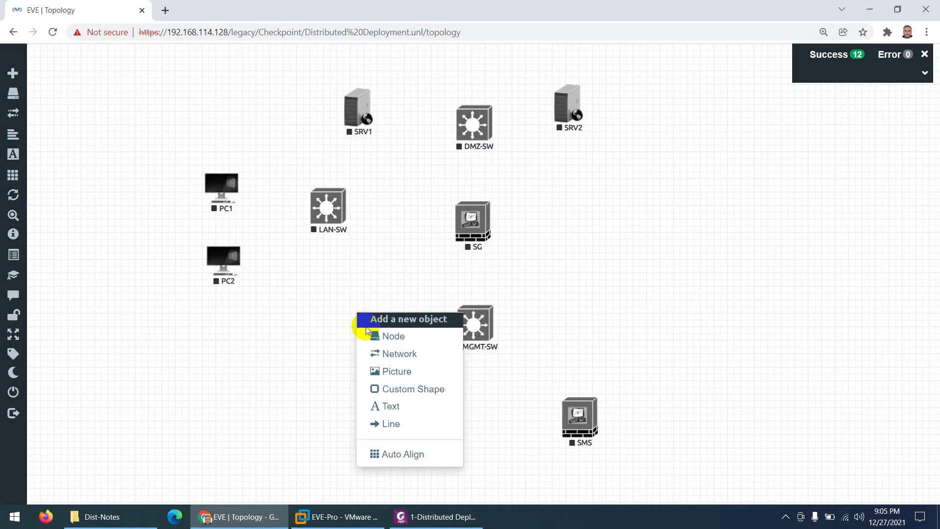
{"action": "left_click", "coordinate": [379, 353]}
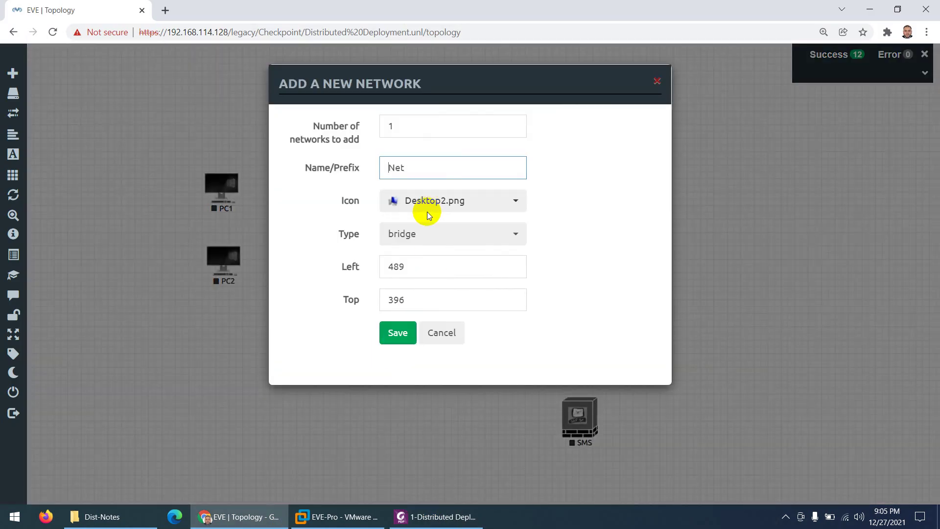
{"action": "left_click", "coordinate": [407, 235]}
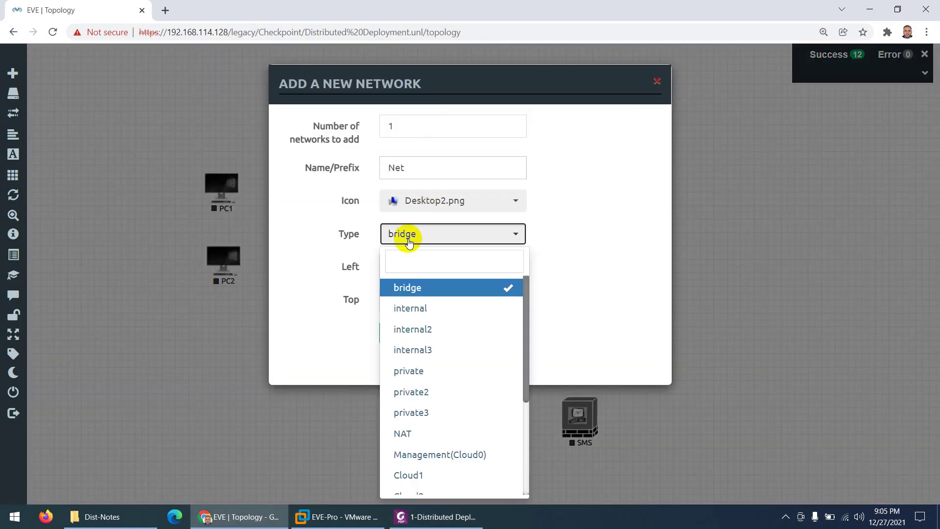
{"action": "left_click", "coordinate": [420, 451]}
{"action": "double_click", "coordinate": [383, 169]}
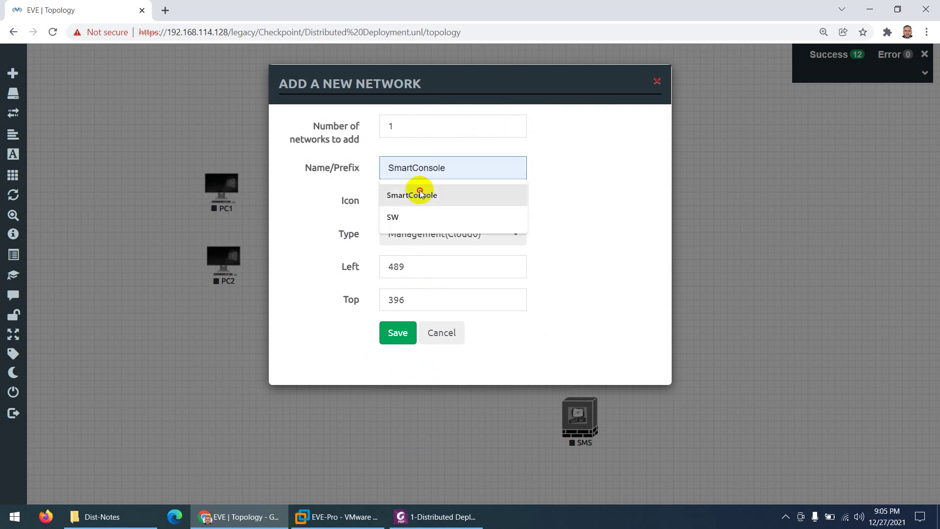
{"action": "left_click", "coordinate": [420, 195]}
{"action": "left_click", "coordinate": [409, 342]}
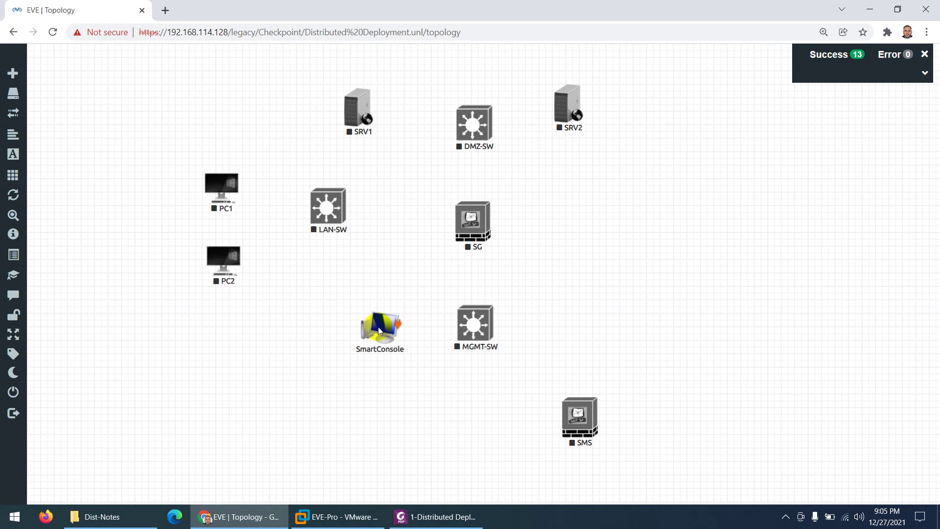
- Place SmartConsole below MGMT-SW and connect it to the switch's e0/0 interface
{"action": "left_click_drag", "start_coordinate": [378, 327], "coordinate": [474, 422]}
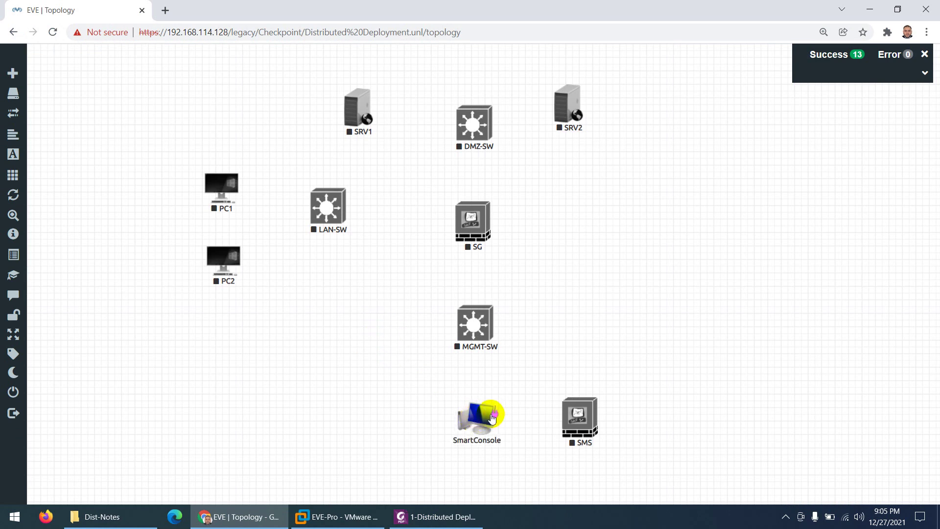
{"action": "left_click_drag", "start_coordinate": [483, 349], "coordinate": [485, 350]}
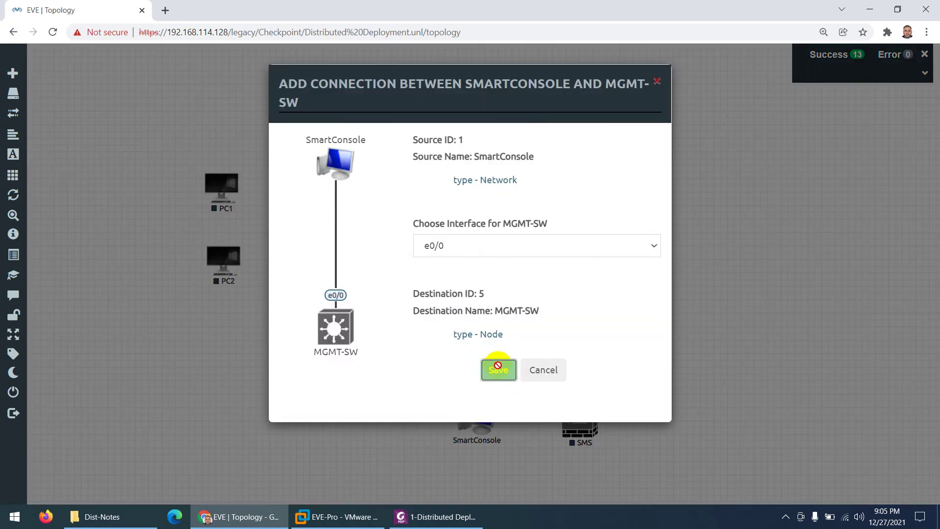
{"action": "left_click", "coordinate": [498, 367]}
- Set up a new node from the Windows Server template
{"action": "left_click", "coordinate": [433, 517]}
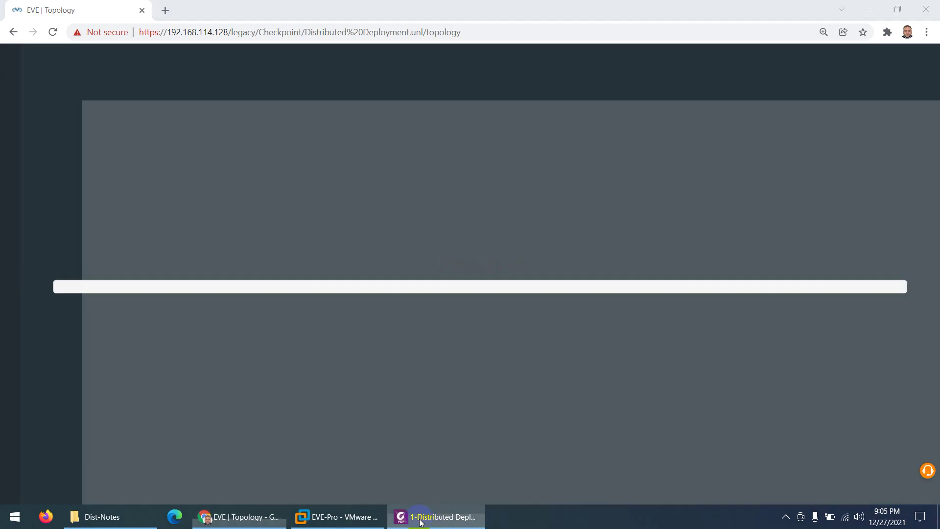
{"action": "left_click", "coordinate": [433, 517]}
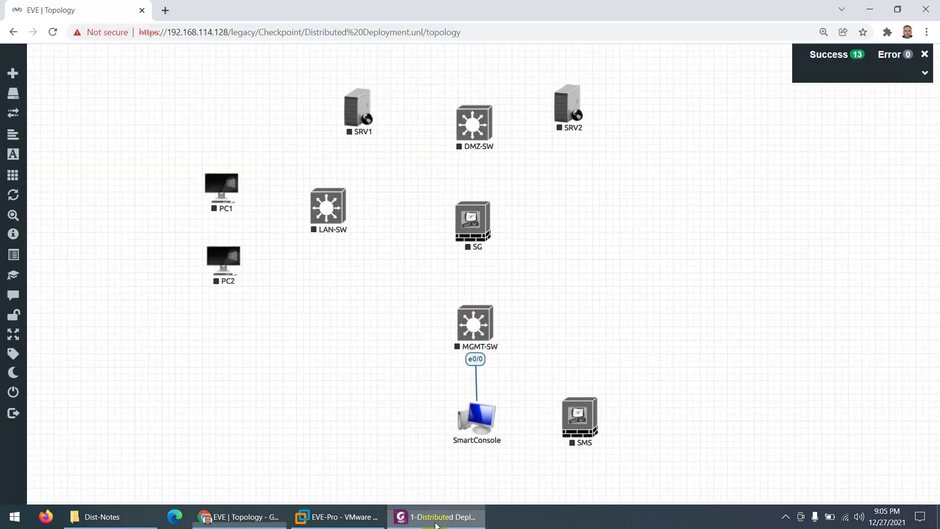
{"action": "right_click", "coordinate": [327, 326]}
{"action": "left_click", "coordinate": [356, 352]}
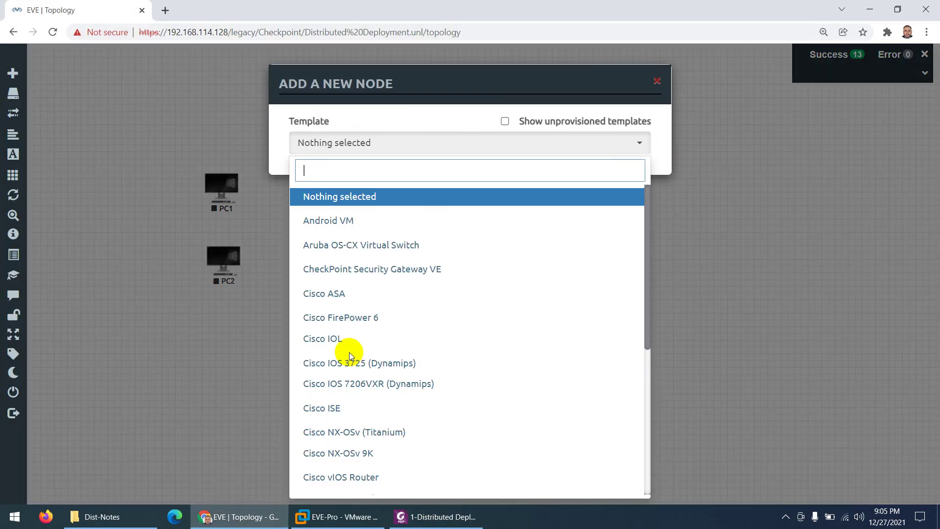
{"action": "type", "text": "wi"}
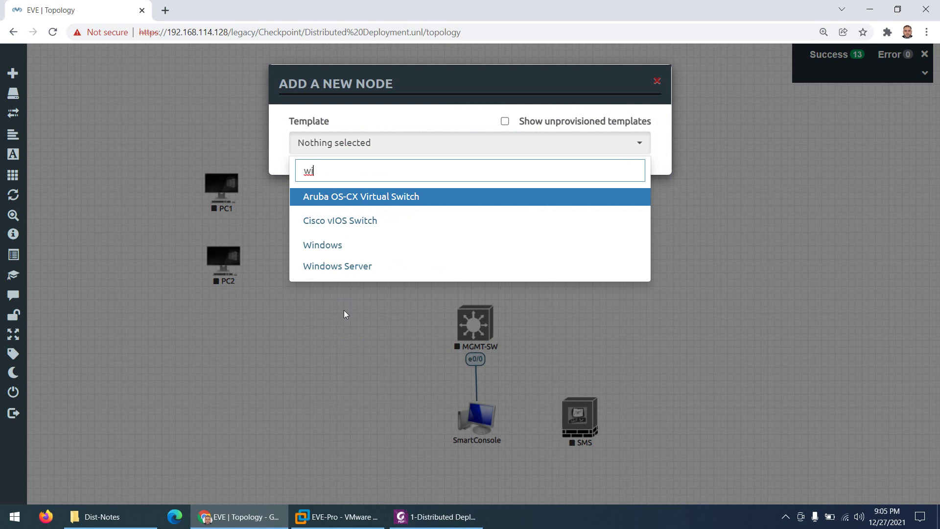
{"action": "left_click", "coordinate": [344, 266]}
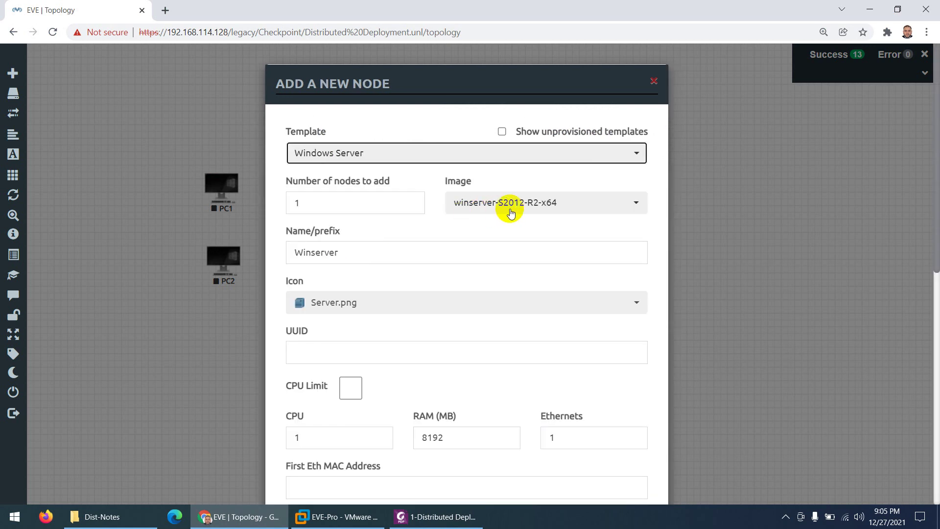
- Add the Windows Server node as Win-SRV with the Server_AD.png icon and place it to the left of SmartConsole
{"action": "double_click", "coordinate": [323, 251]}
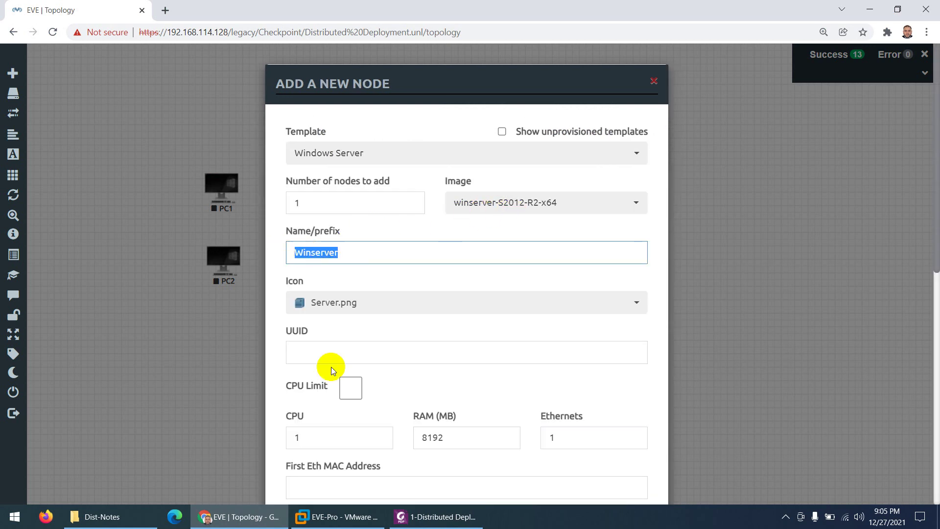
{"action": "left_click", "coordinate": [431, 517]}
{"action": "left_click", "coordinate": [431, 517]}
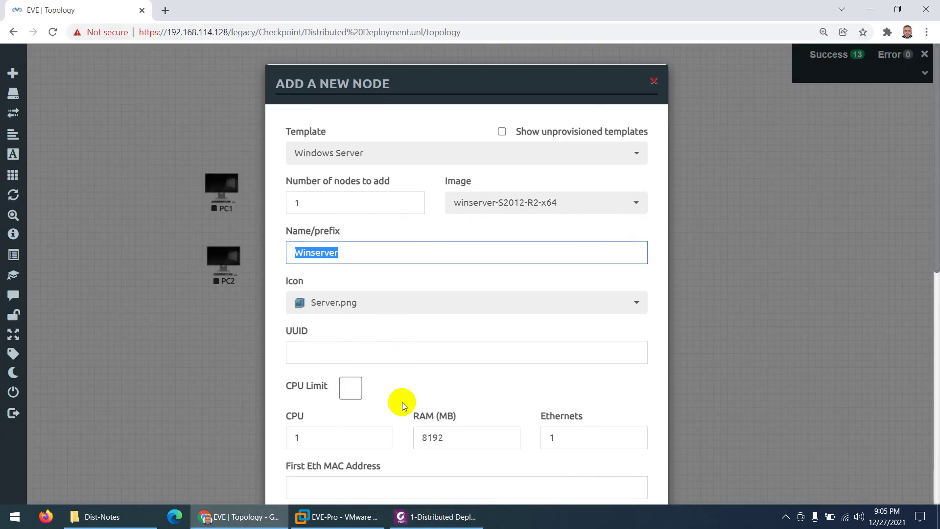
{"action": "type", "text": "Win-SRV"}
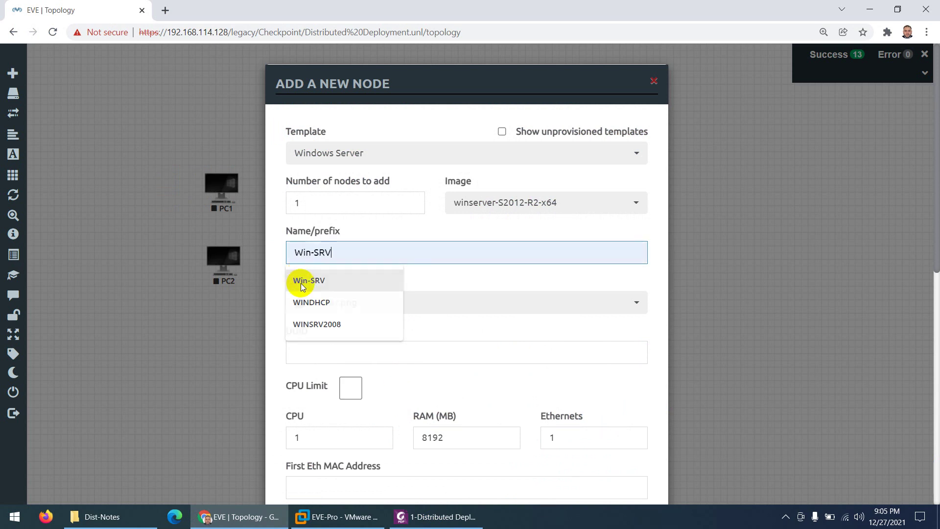
{"action": "left_click", "coordinate": [300, 281]}
{"action": "left_click", "coordinate": [335, 302]}
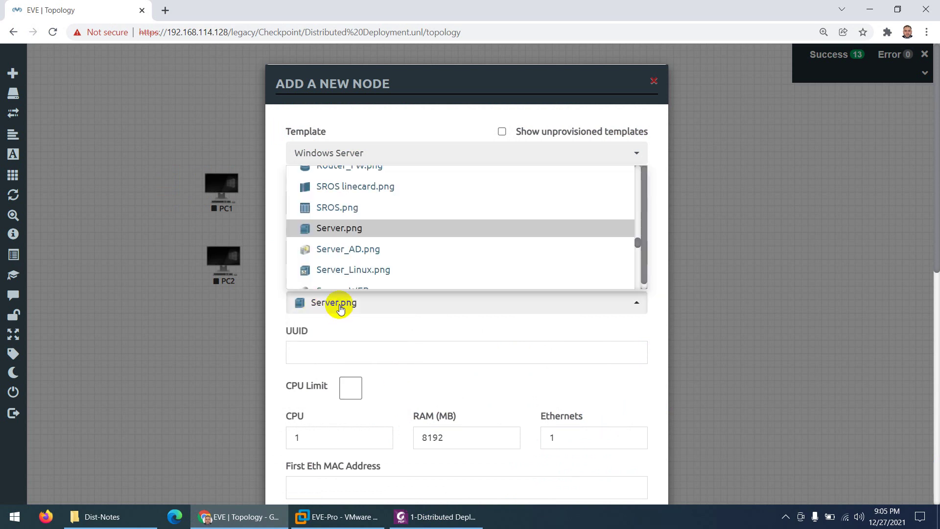
{"action": "left_click", "coordinate": [347, 249]}
{"action": "scroll", "coordinate": [372, 356], "scroll_direction": "down", "scroll_amount": 9}
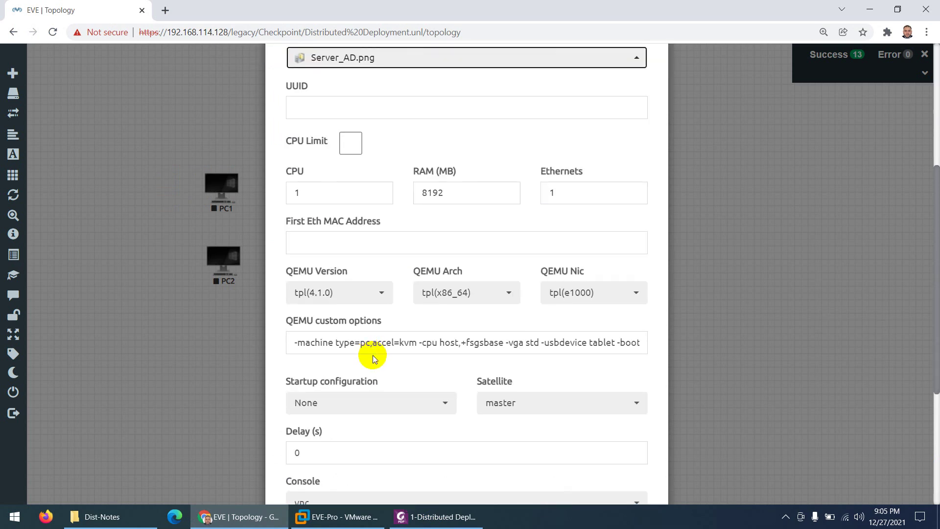
{"action": "scroll", "coordinate": [383, 409], "scroll_direction": "down", "scroll_amount": 1}
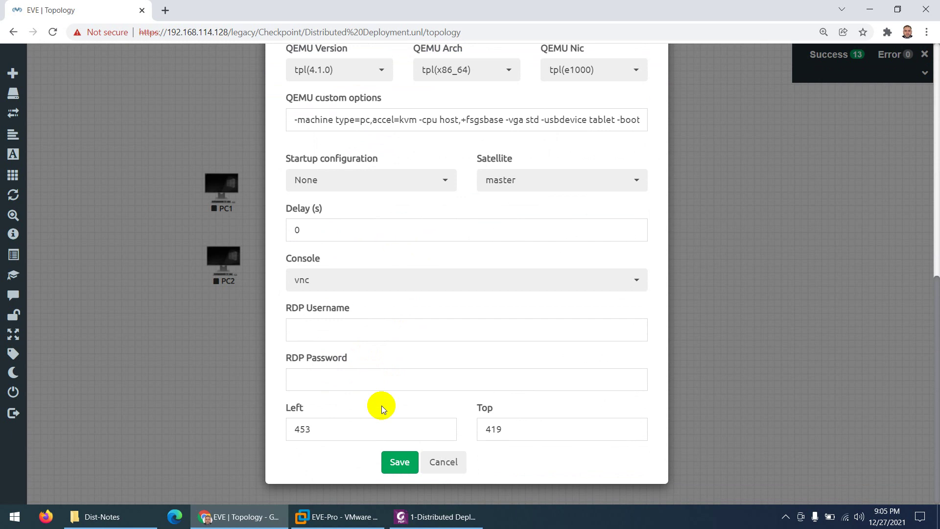
{"action": "left_click", "coordinate": [400, 462]}
{"action": "left_click_drag", "start_coordinate": [359, 359], "coordinate": [368, 425]}
- Check the DMZ layout in the PDF topology and move SRV2 farther to the right of DMZ-SW
{"action": "key", "text": "alt+Tab"}
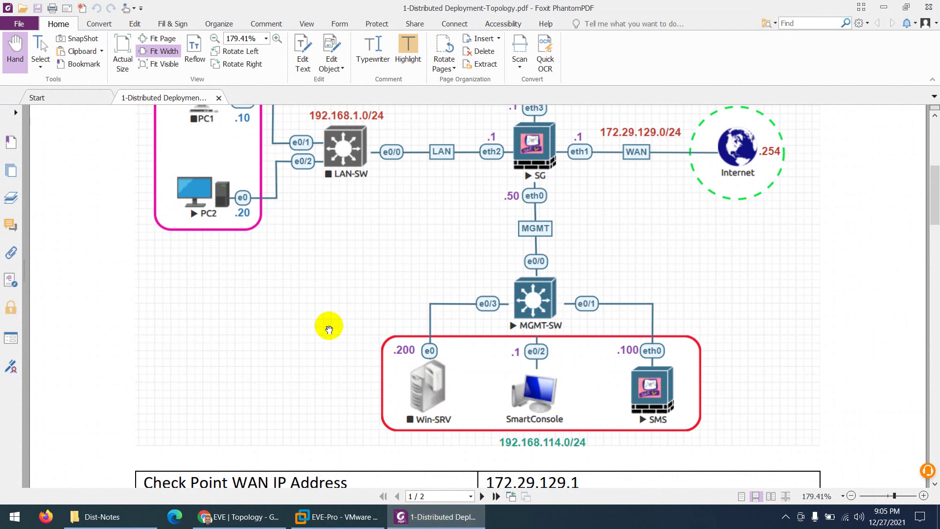
{"action": "scroll", "coordinate": [374, 327], "scroll_direction": "up", "scroll_amount": 5}
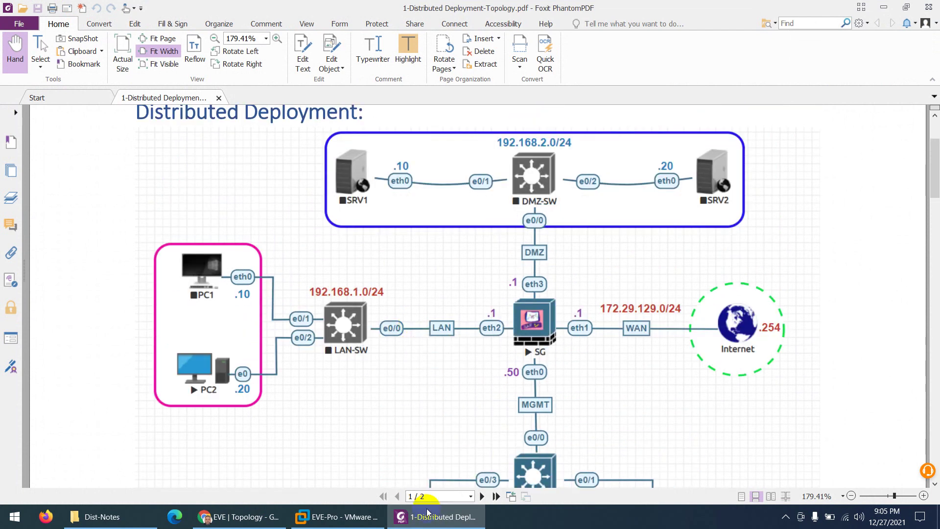
{"action": "left_click", "coordinate": [428, 515]}
{"action": "left_click_drag", "start_coordinate": [563, 110], "coordinate": [593, 114]}
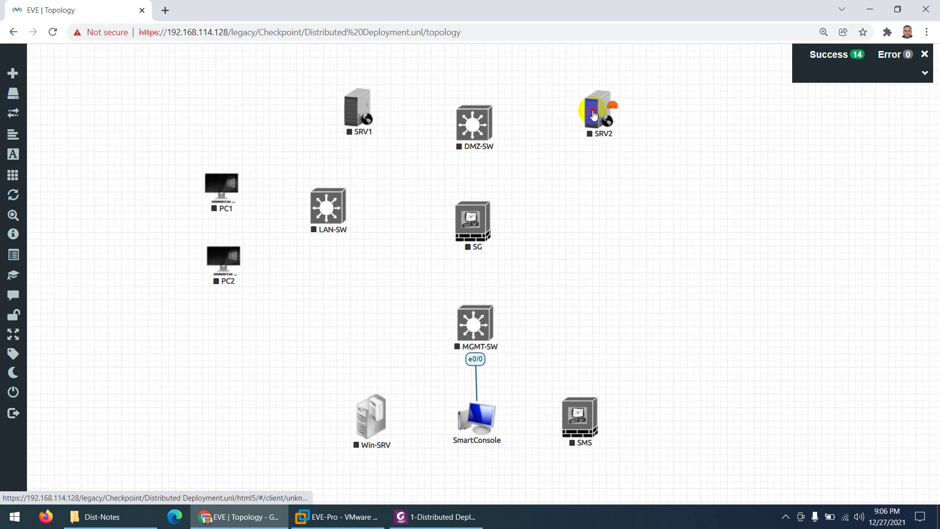
- Set up a new network object to the right of SG with the type NAT
{"action": "right_click", "coordinate": [617, 199]}
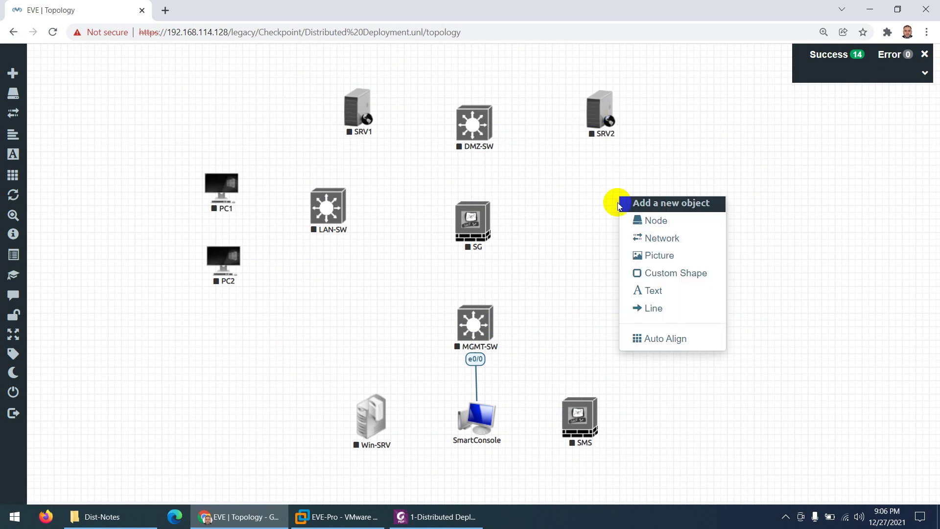
{"action": "left_click", "coordinate": [648, 240]}
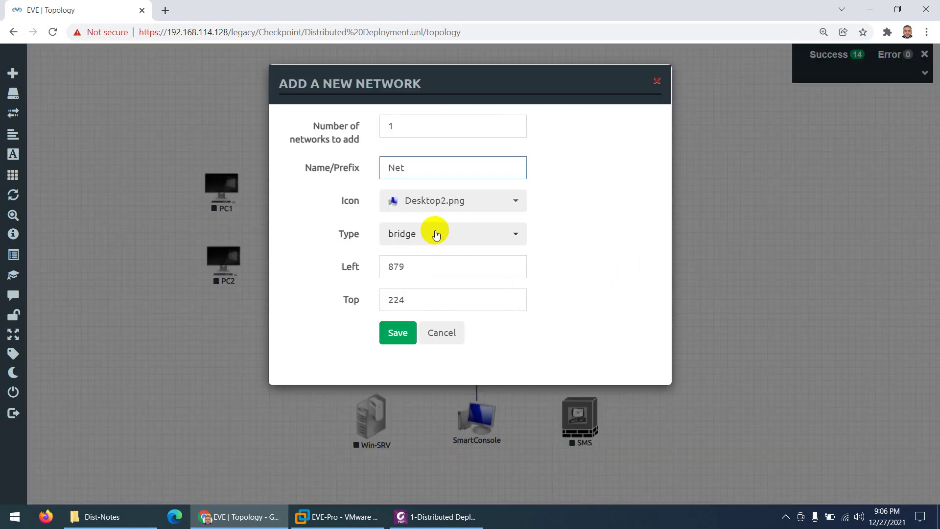
{"action": "left_click", "coordinate": [429, 206]}
{"action": "left_click", "coordinate": [411, 201]}
{"action": "left_click", "coordinate": [419, 234]}
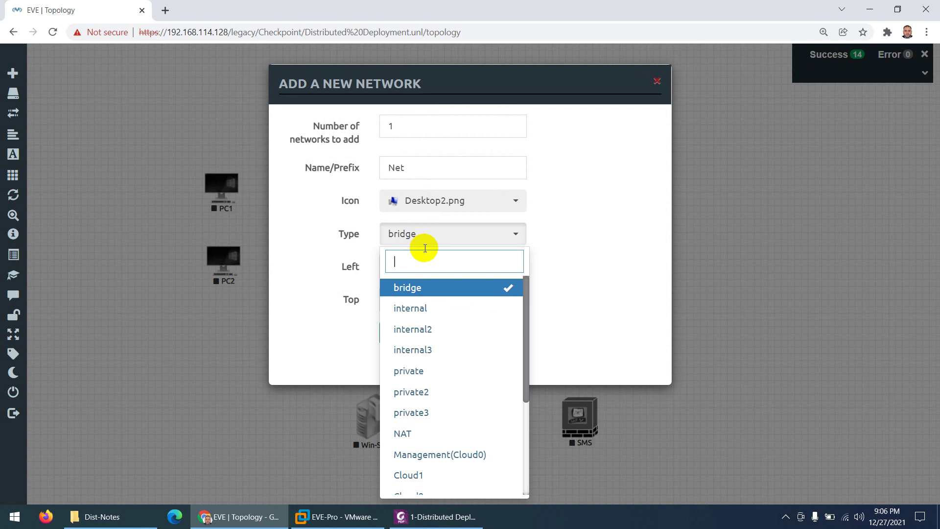
{"action": "left_click", "coordinate": [405, 433]}
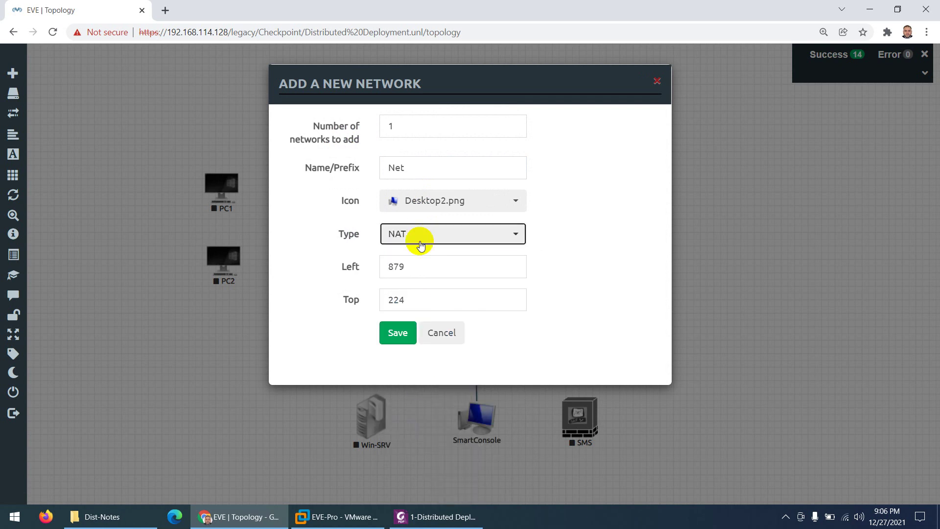
- Give the new network the globe1.png icon and the name Internet, save it, and move it roughly level with SG
{"action": "left_click", "coordinate": [435, 199]}
{"action": "scroll", "coordinate": [441, 273], "scroll_direction": "down", "scroll_amount": 3}
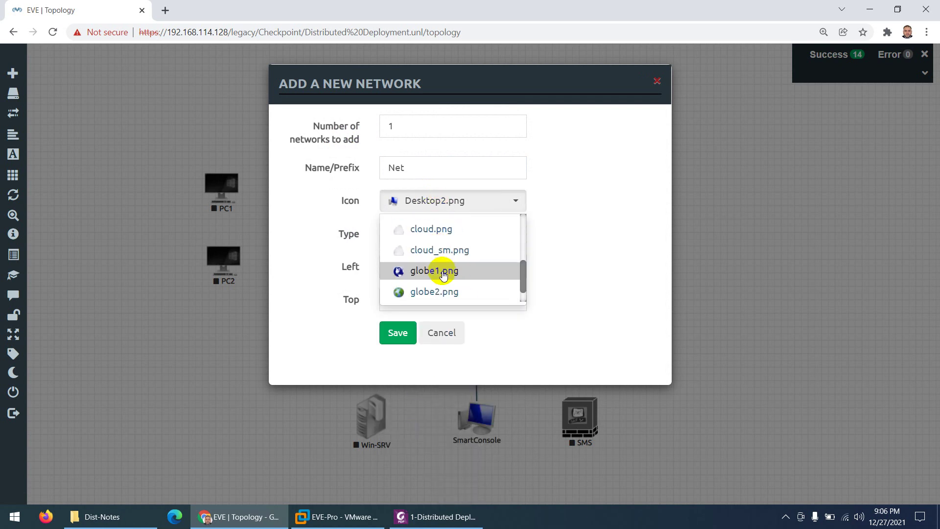
{"action": "left_click", "coordinate": [443, 272]}
{"action": "left_click_drag", "start_coordinate": [411, 168], "coordinate": [359, 157]}
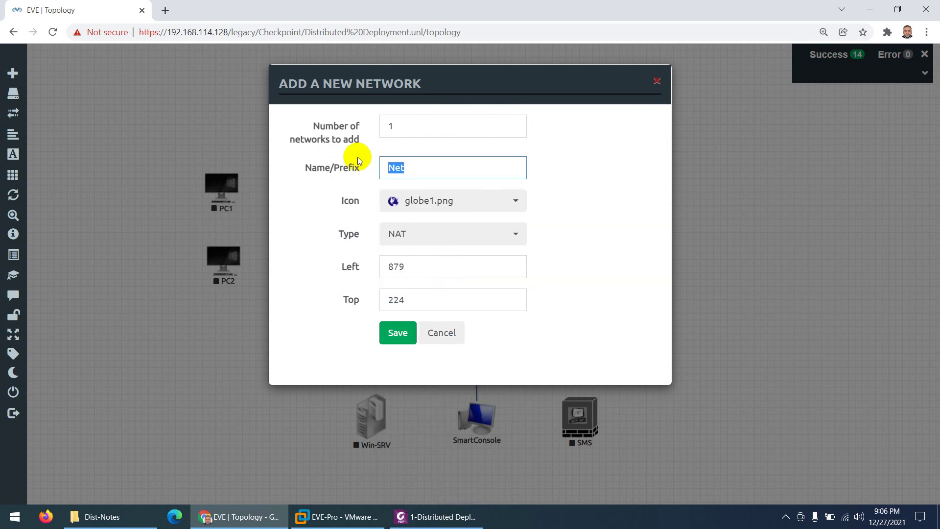
{"action": "type", "text": "I"}
{"action": "left_click", "coordinate": [394, 196]}
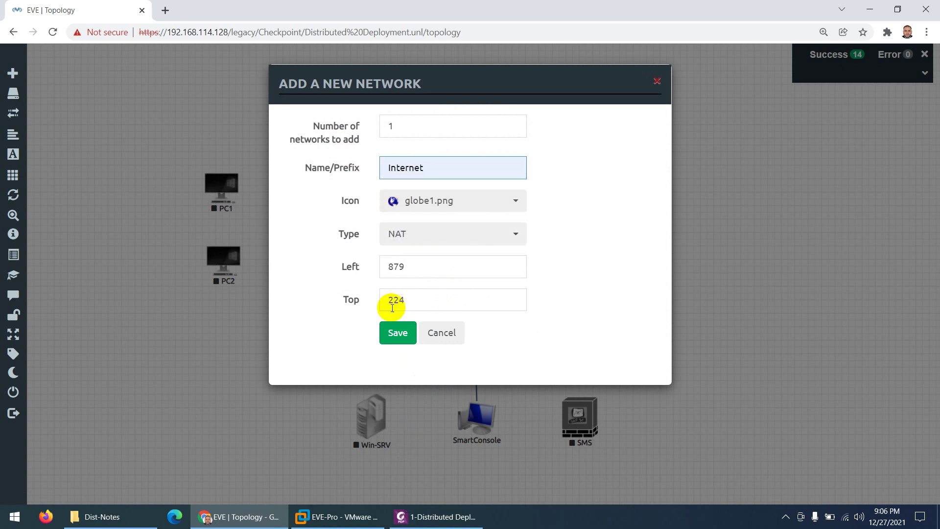
{"action": "left_click", "coordinate": [398, 331]}
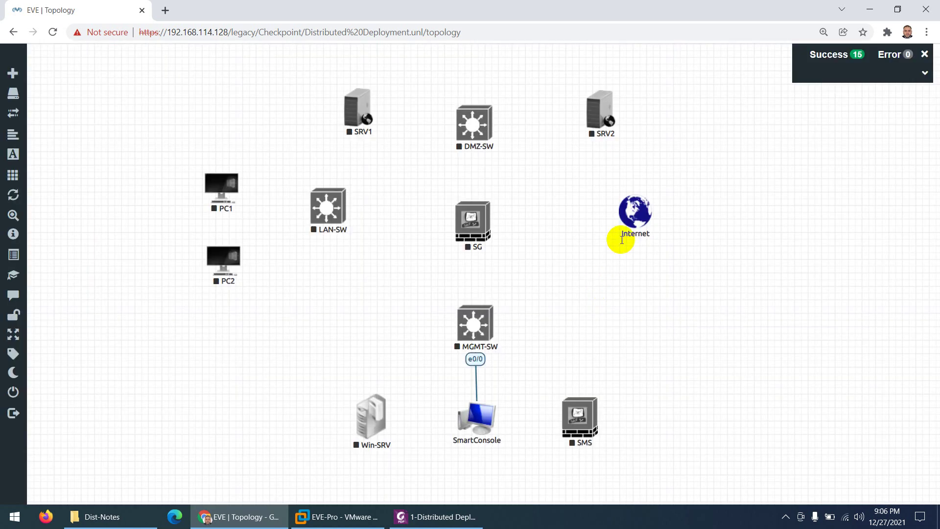
{"action": "left_click_drag", "start_coordinate": [622, 240], "coordinate": [645, 232]}
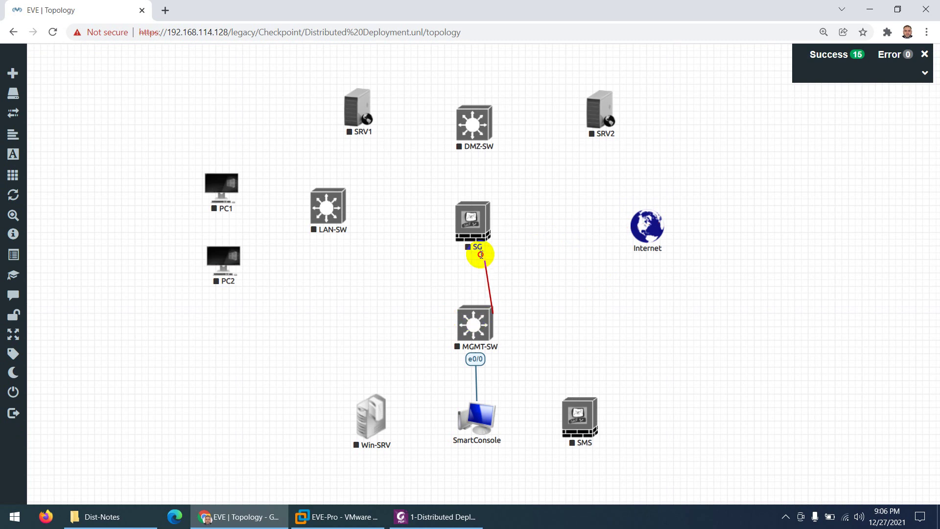
- Connect MGMT-SW e0/1 to SG eth0 and align SG vertically above the switch
{"action": "left_click_drag", "start_coordinate": [480, 254], "coordinate": [483, 251]}
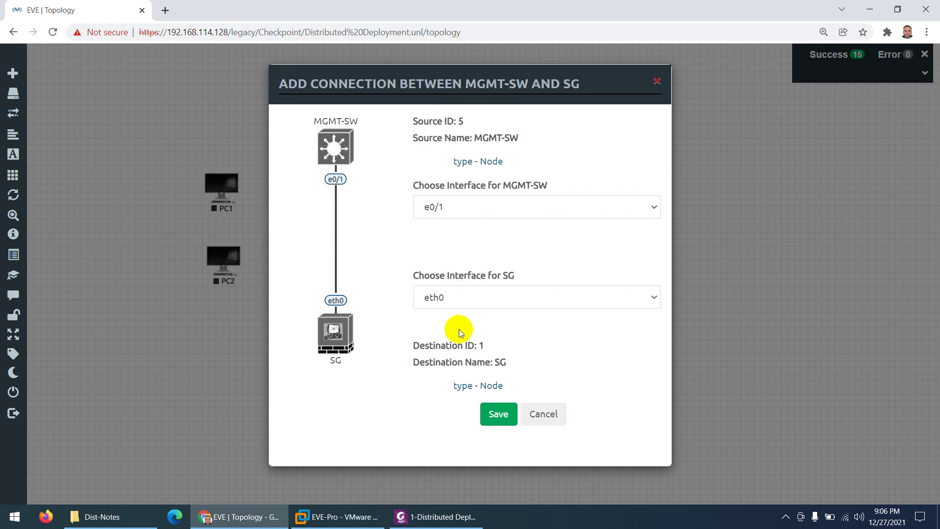
{"action": "left_click", "coordinate": [495, 420]}
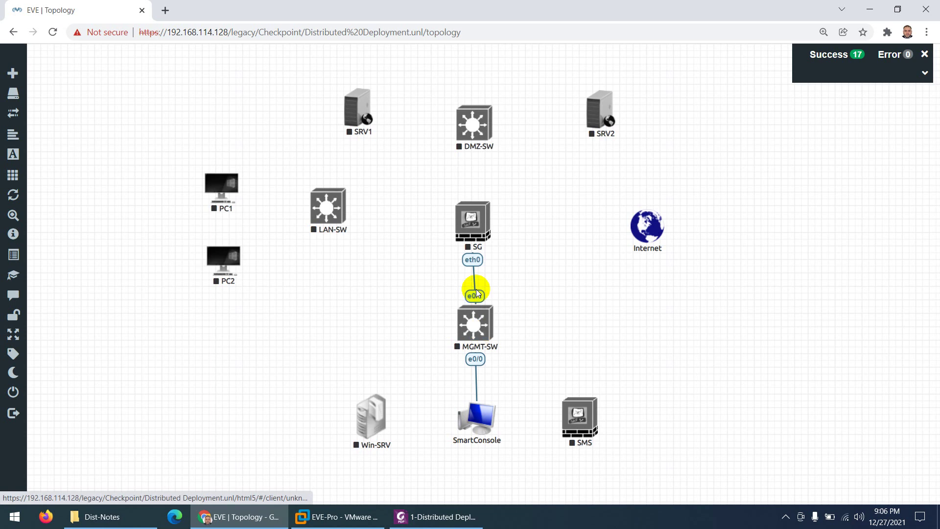
{"action": "left_click_drag", "start_coordinate": [470, 231], "coordinate": [475, 226]}
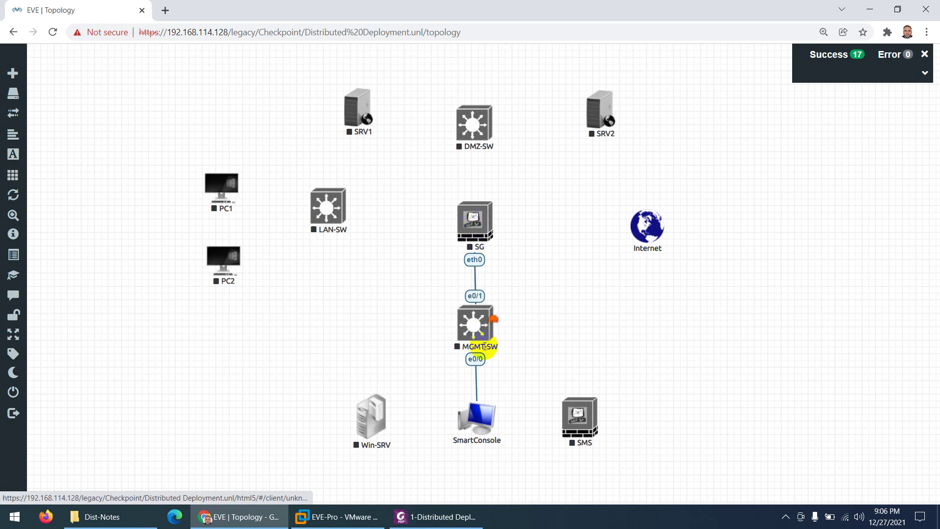
- Connect MGMT-SW e0/2 to SMS eth0 and MGMT-SW e0/3 to Win-SRV e0
{"action": "left_click_drag", "start_coordinate": [495, 322], "coordinate": [588, 415]}
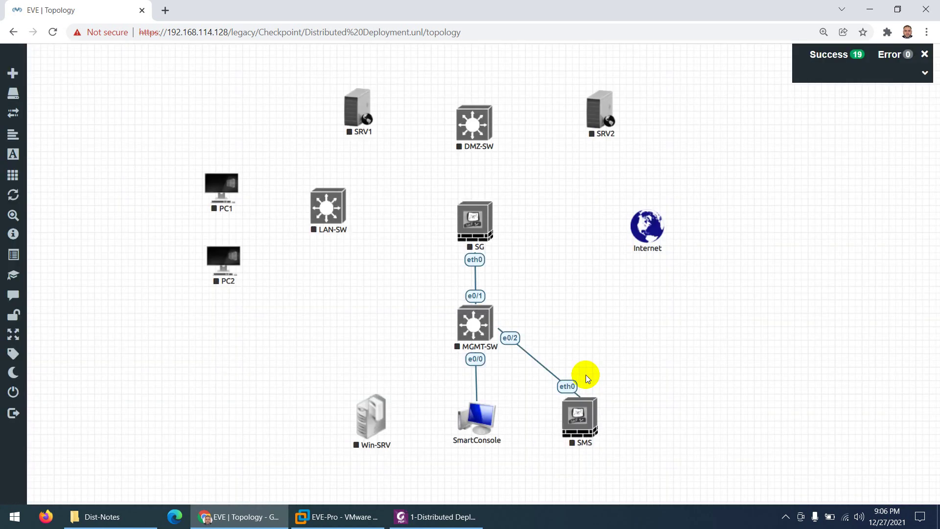
{"action": "mouse_move", "coordinate": [480, 325]}
{"action": "left_click_drag", "start_coordinate": [494, 322], "coordinate": [370, 409]}
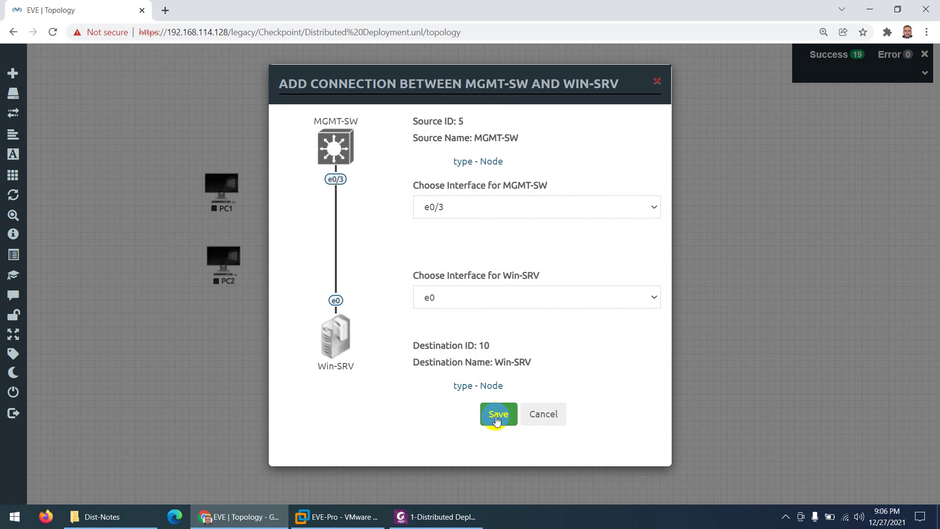
{"action": "left_click", "coordinate": [497, 419]}
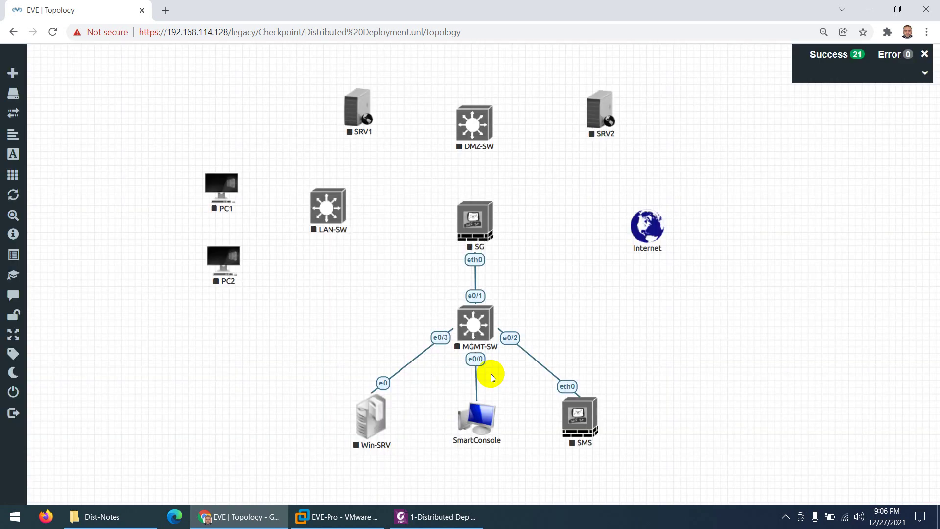
- Connect SG eth1 to the Internet network and keep the globe level with SG
{"action": "mouse_move", "coordinate": [494, 223]}
{"action": "left_click_drag", "start_coordinate": [495, 223], "coordinate": [645, 224]}
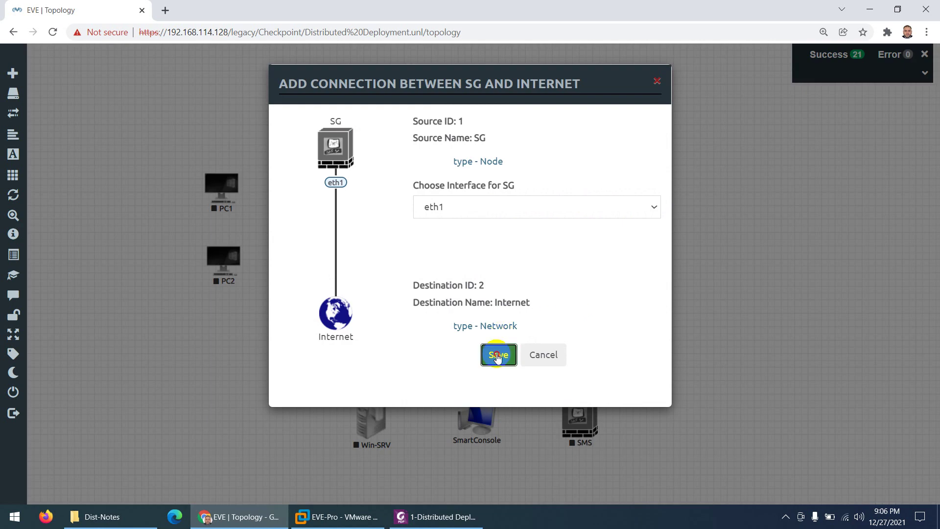
{"action": "left_click", "coordinate": [497, 355]}
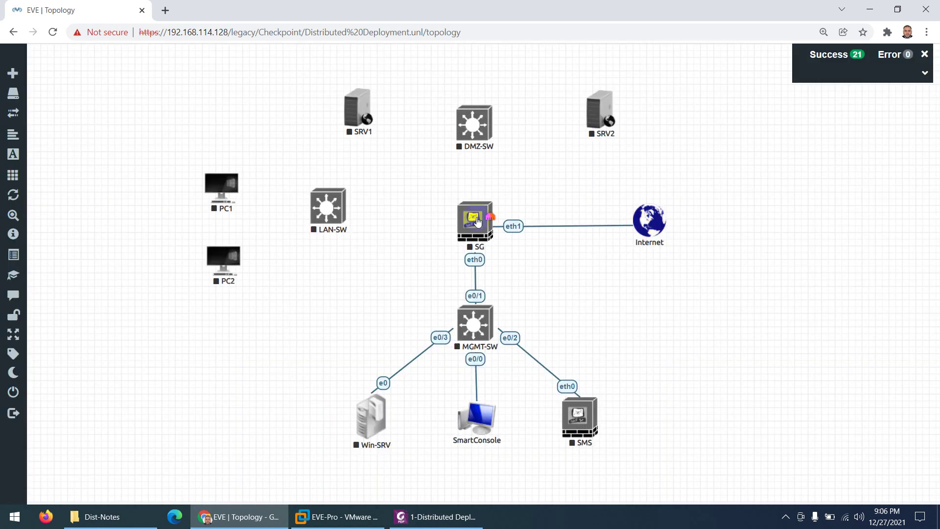
- Connect SG eth2 to LAN-SW e0/0 and SG eth3 to DMZ-SW e0/0, with LAN-SW moved level with SG
{"action": "left_click_drag", "start_coordinate": [490, 216], "coordinate": [330, 208]}
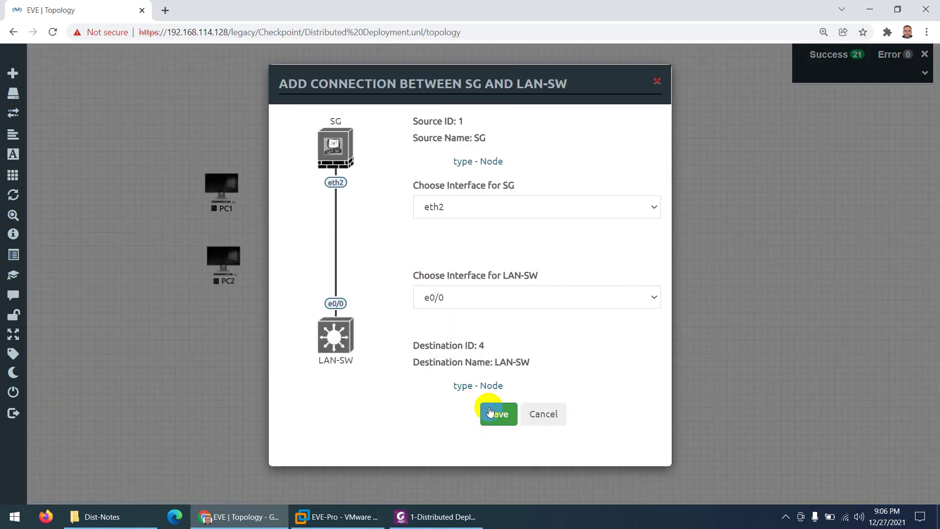
{"action": "left_click", "coordinate": [490, 413]}
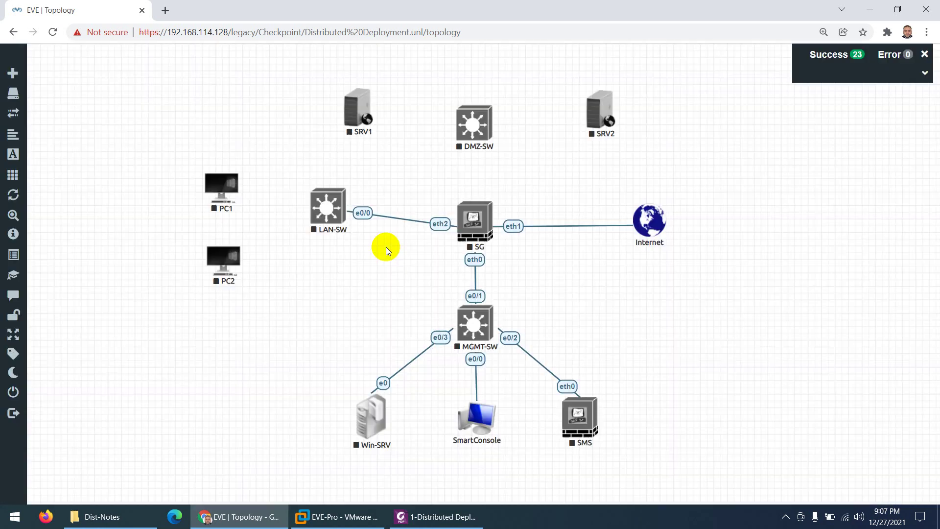
{"action": "left_click_drag", "start_coordinate": [328, 212], "coordinate": [328, 227]}
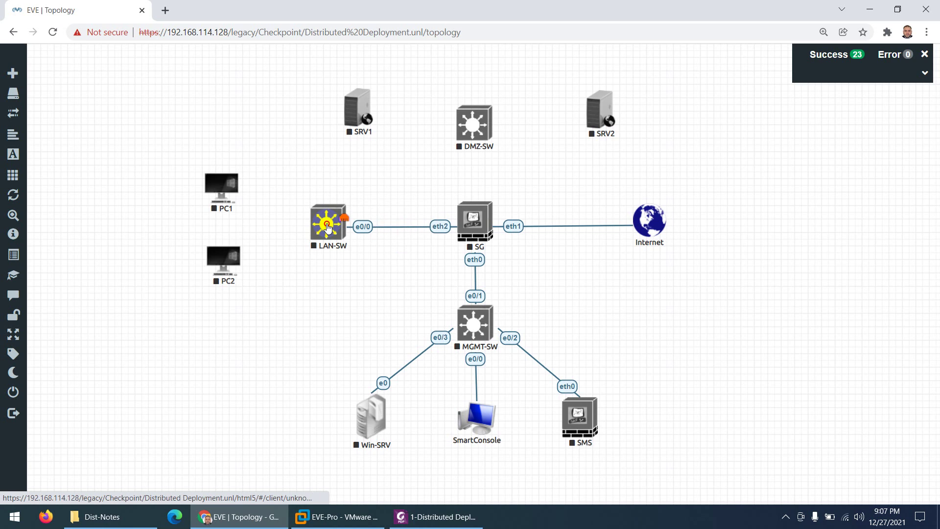
{"action": "left_click_drag", "start_coordinate": [489, 216], "coordinate": [478, 142]}
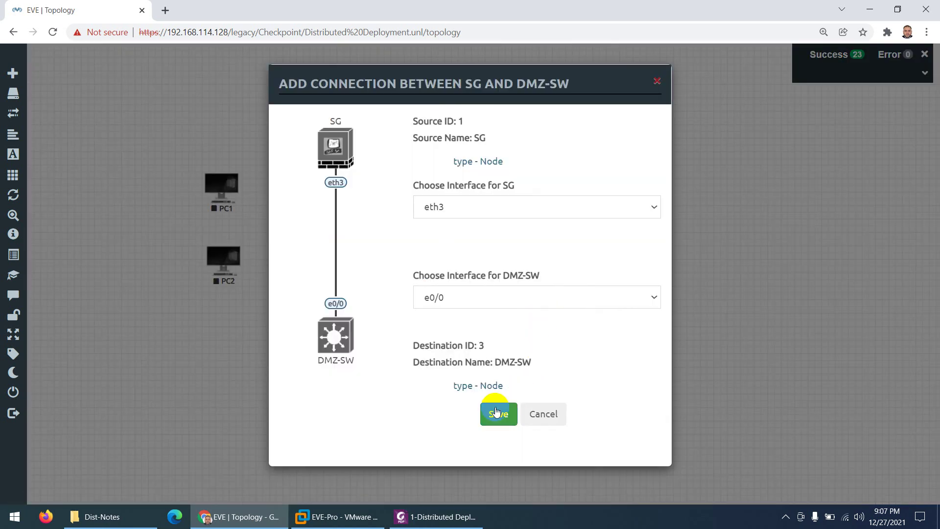
{"action": "left_click", "coordinate": [497, 411]}
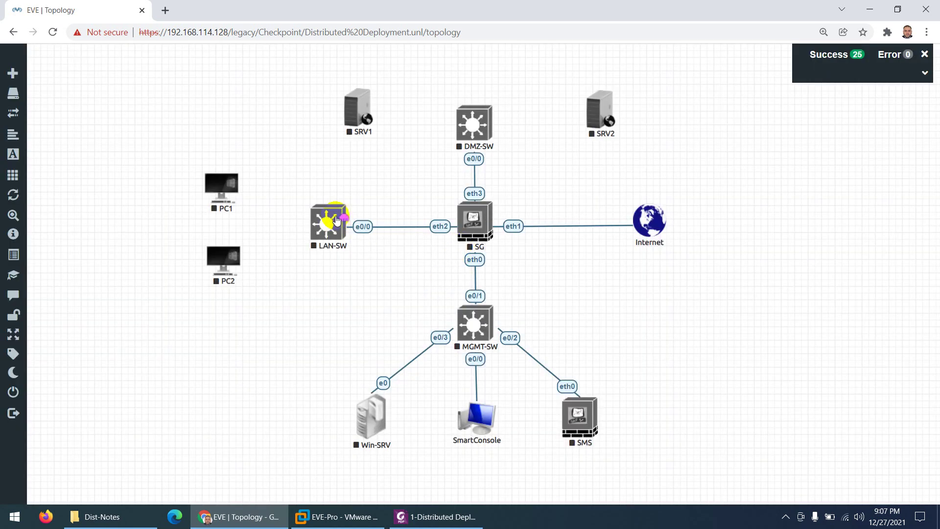
- Connect LAN-SW e0/1 to PC1 eth0 and LAN-SW e0/2 to PC2 eth0
{"action": "left_click_drag", "start_coordinate": [340, 213], "coordinate": [221, 189]}
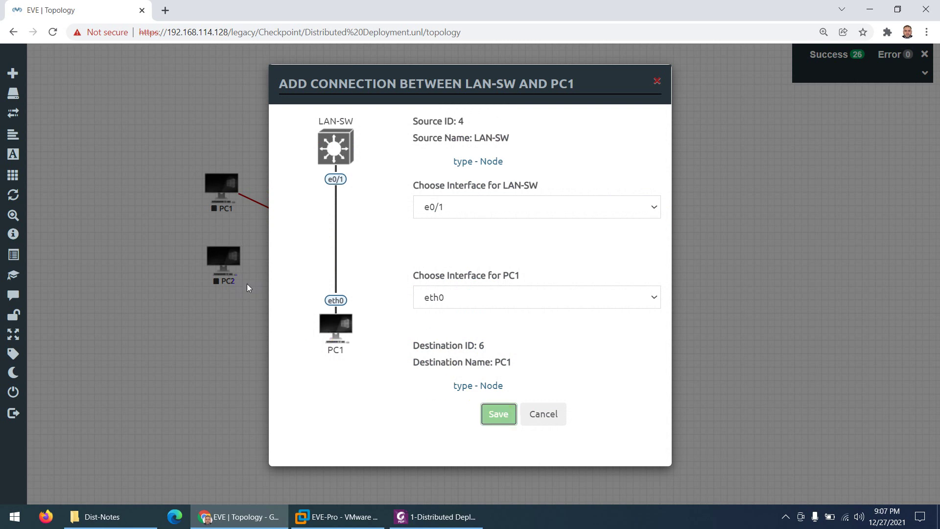
{"action": "key", "text": "Return"}
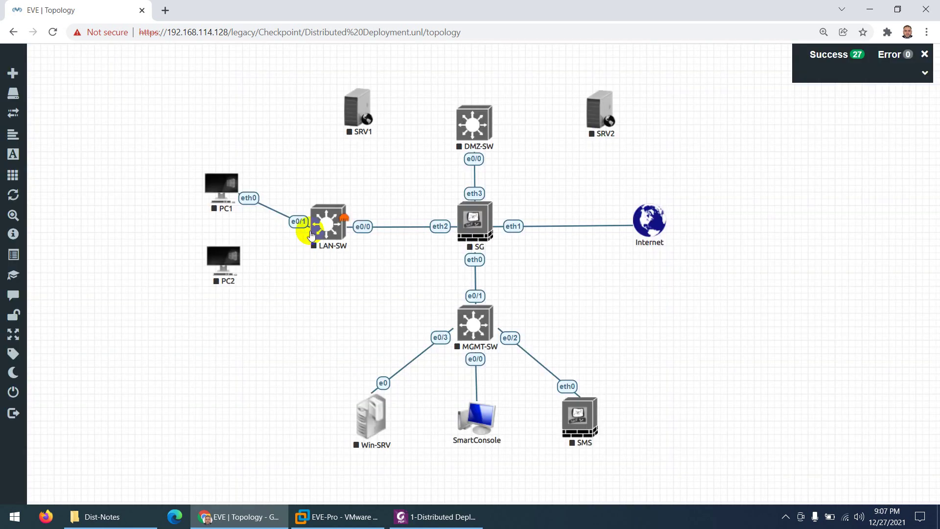
{"action": "left_click_drag", "start_coordinate": [342, 220], "coordinate": [221, 258]}
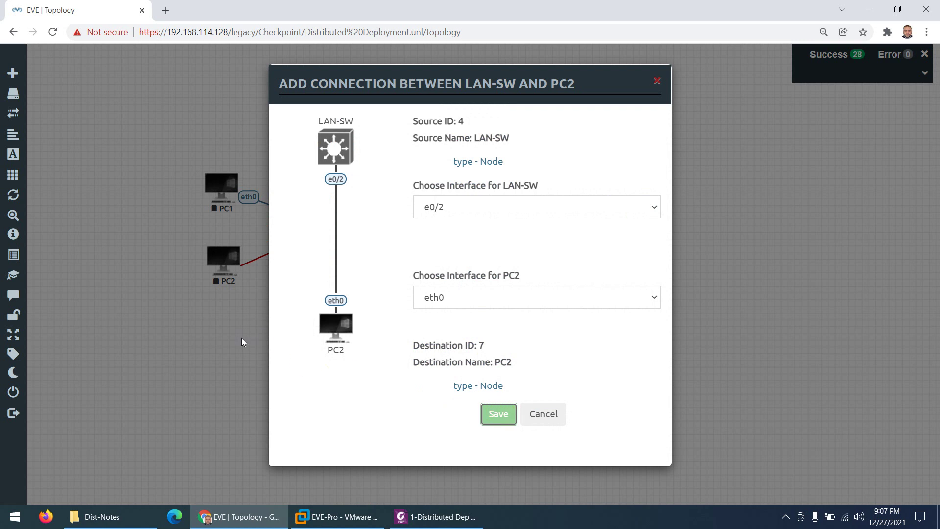
{"action": "key", "text": "Return"}
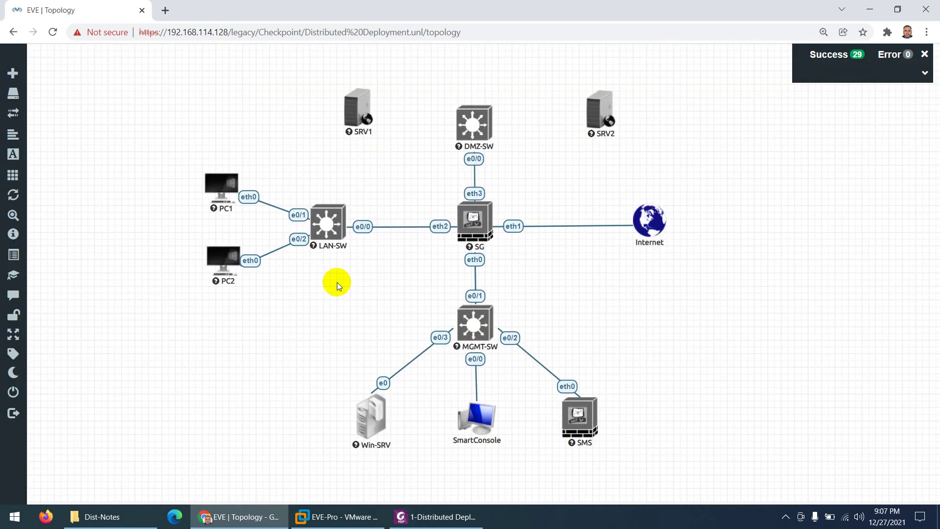
- Connect DMZ-SW e0/1 to SRV1 eth0 and DMZ-SW e0/2 to SRV2 eth0
{"action": "mouse_move", "coordinate": [491, 120]}
{"action": "left_mouse_down"}
{"action": "mouse_move", "coordinate": [367, 110]}
{"action": "mouse_move", "coordinate": [360, 129]}
{"action": "left_mouse_up"}
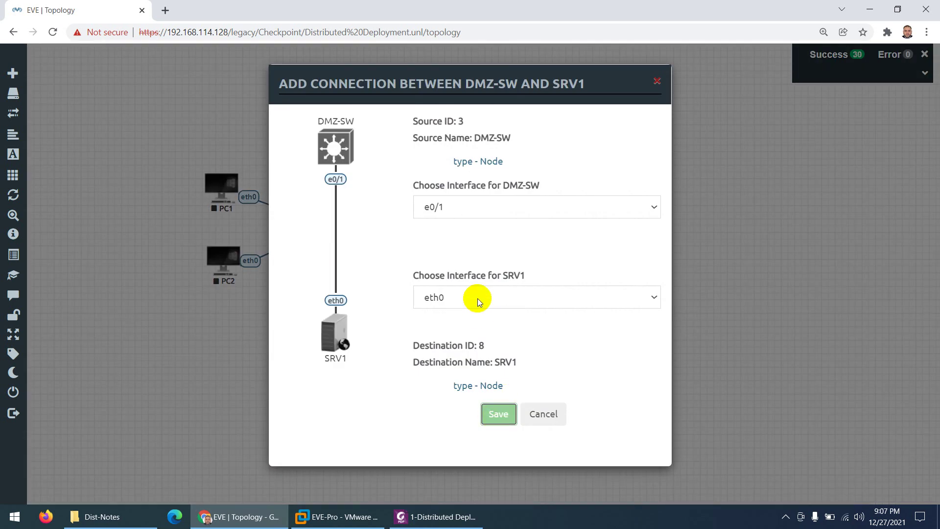
{"action": "key", "text": "Return"}
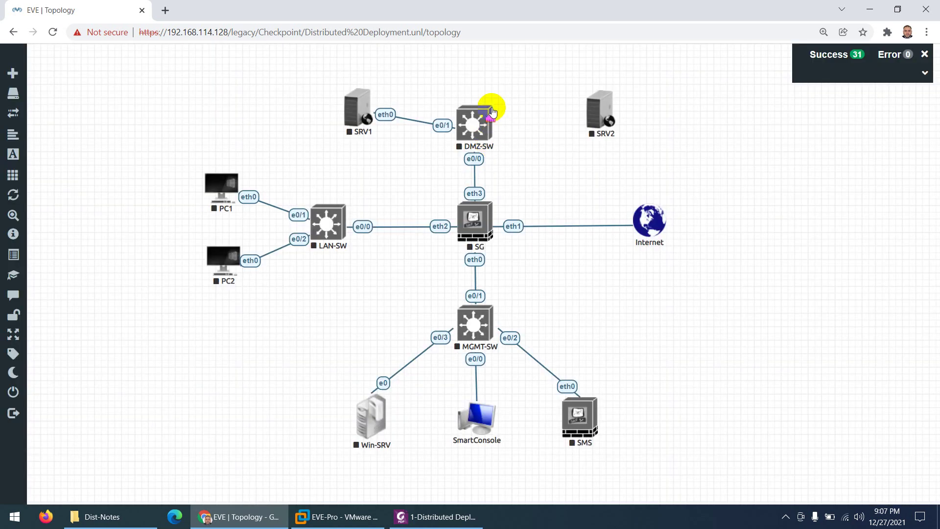
{"action": "left_click_drag", "start_coordinate": [490, 119], "coordinate": [596, 129]}
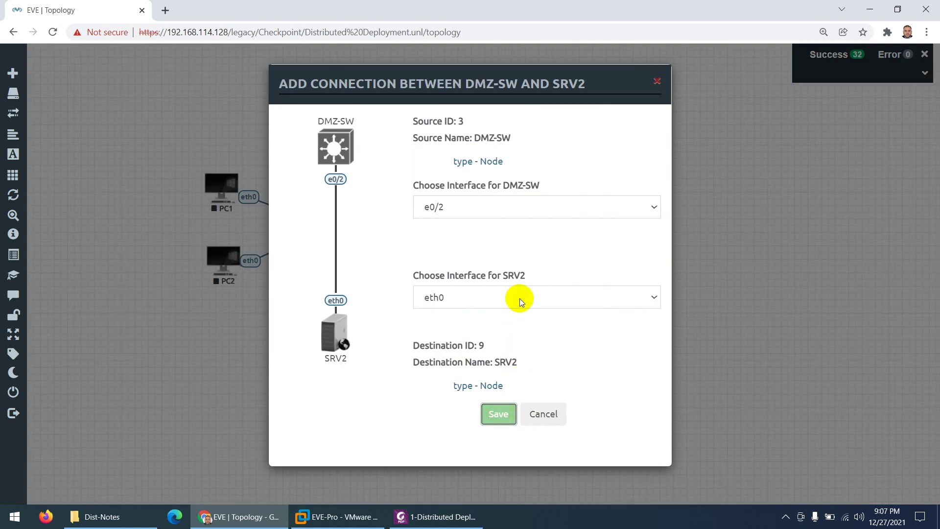
{"action": "key", "text": "Return"}
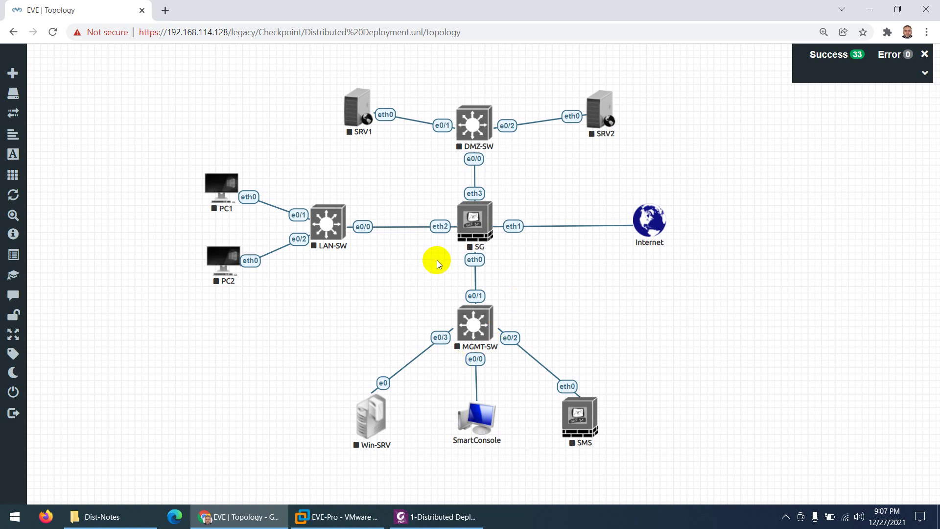
- Start the SG and SMS nodes
{"action": "right_click", "coordinate": [482, 223]}
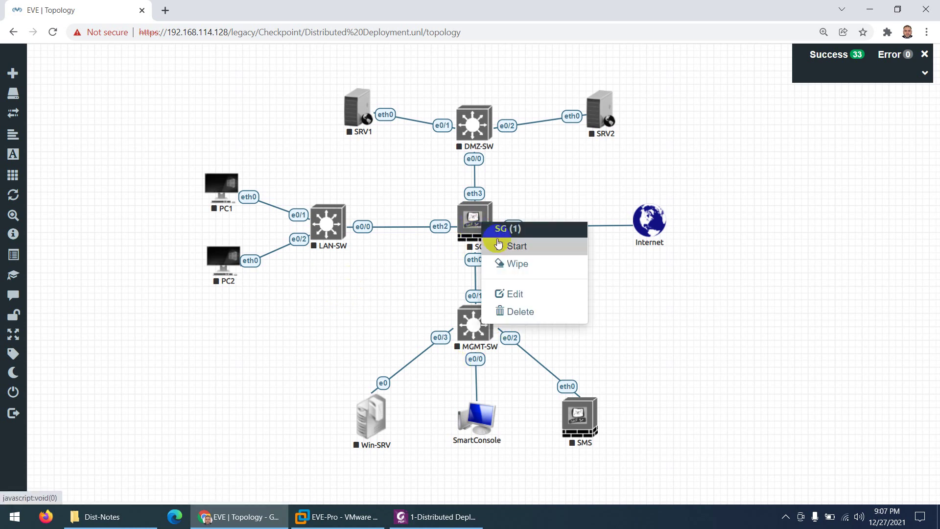
{"action": "left_click", "coordinate": [511, 249]}
{"action": "right_click", "coordinate": [583, 401]}
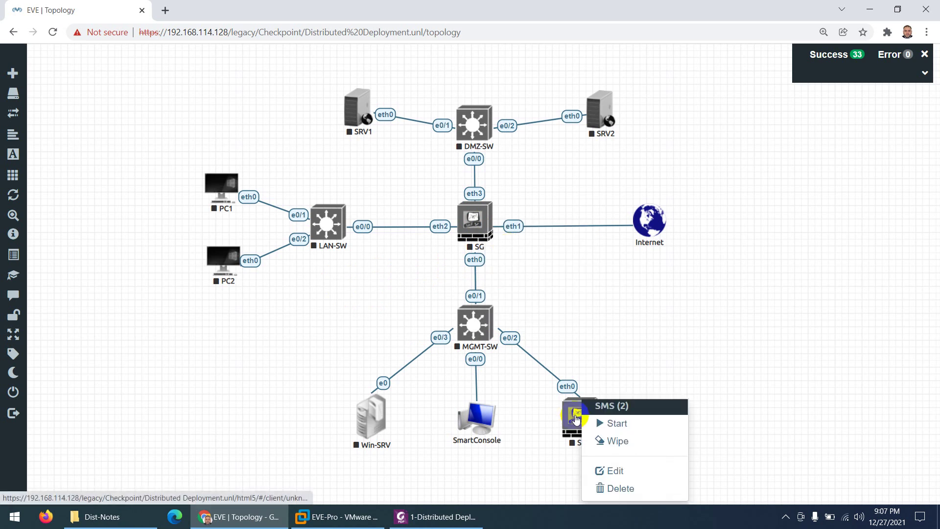
{"action": "left_click", "coordinate": [603, 423]}
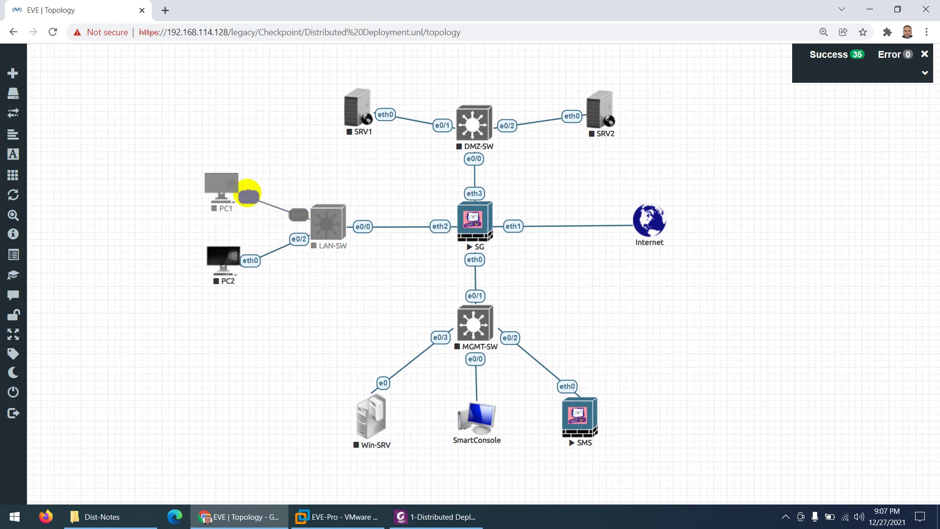
- Change the link style between PC1 eth0 and LAN-SW e0/1 to Flowchart and save it
{"action": "right_click", "coordinate": [257, 203]}
{"action": "left_click", "coordinate": [270, 218]}
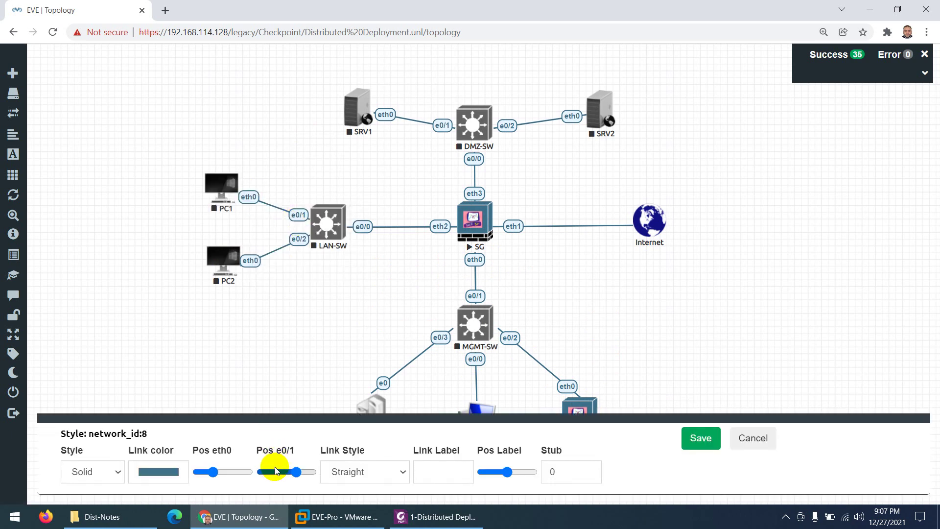
{"action": "left_click", "coordinate": [336, 475]}
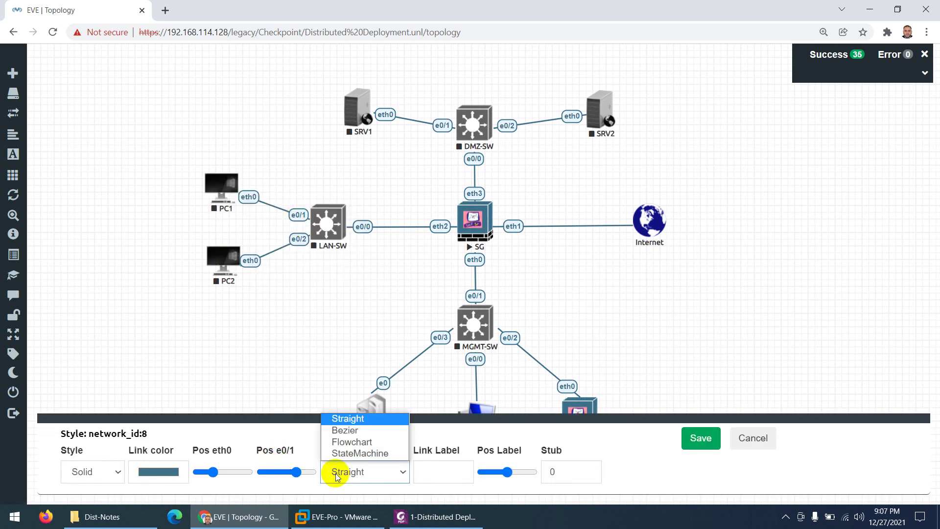
{"action": "left_click", "coordinate": [353, 442]}
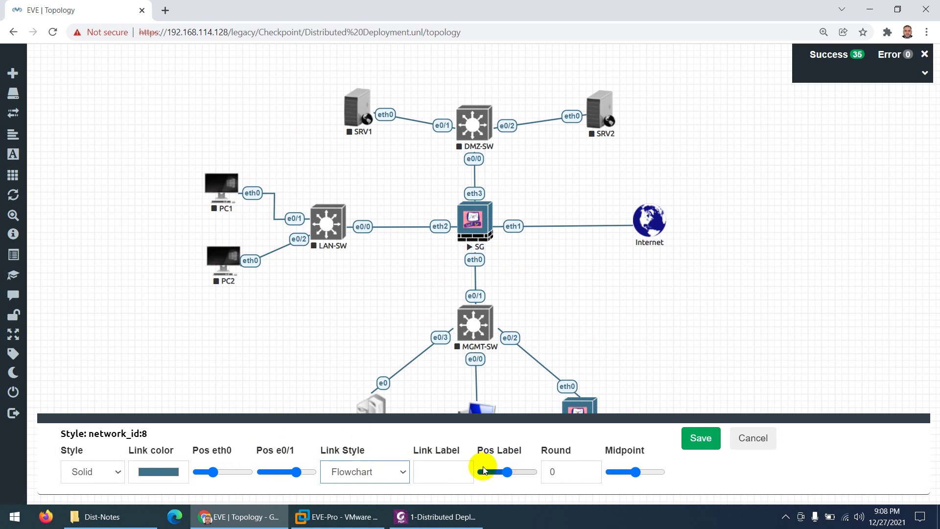
{"action": "left_click", "coordinate": [700, 438]}
- Start the PC2 node
{"action": "right_click", "coordinate": [236, 255]}
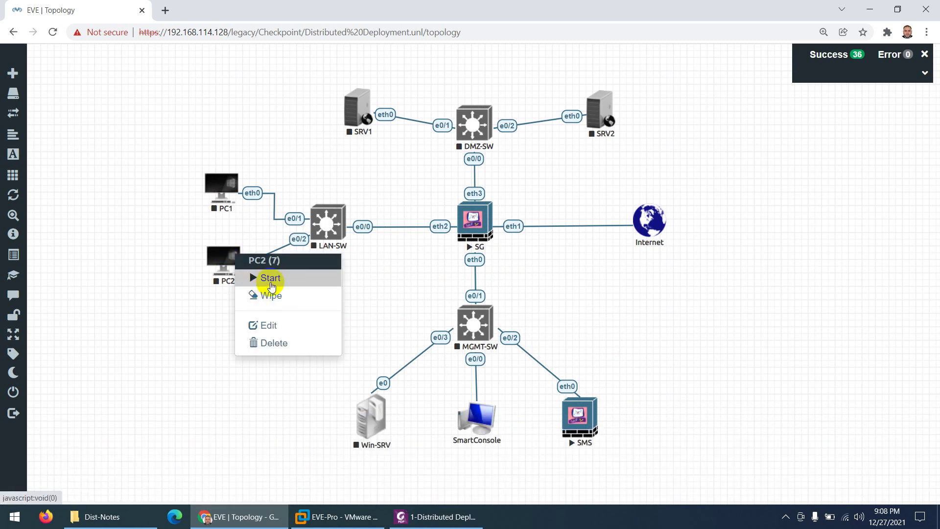
{"action": "right_click", "coordinate": [230, 257]}
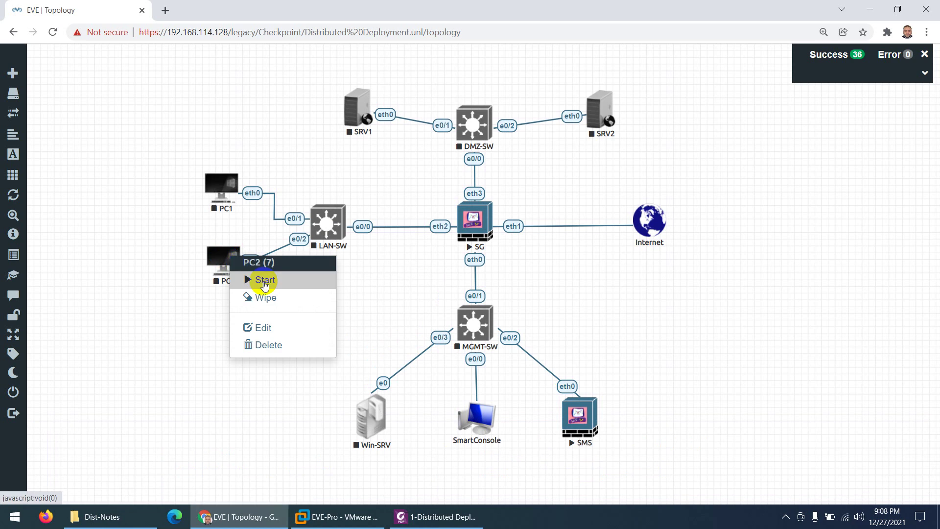
{"action": "right_click", "coordinate": [237, 257]}
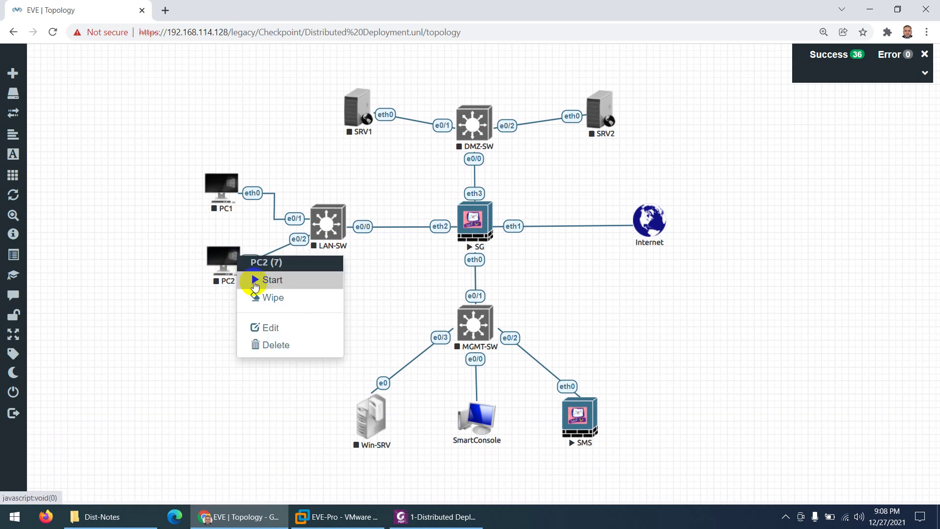
{"action": "left_click", "coordinate": [255, 286]}
- Set the PC2 eth0 to LAN-SW e0/2 link style to Flowchart, save it, and compare with the topology PDF
{"action": "right_click", "coordinate": [256, 261]}
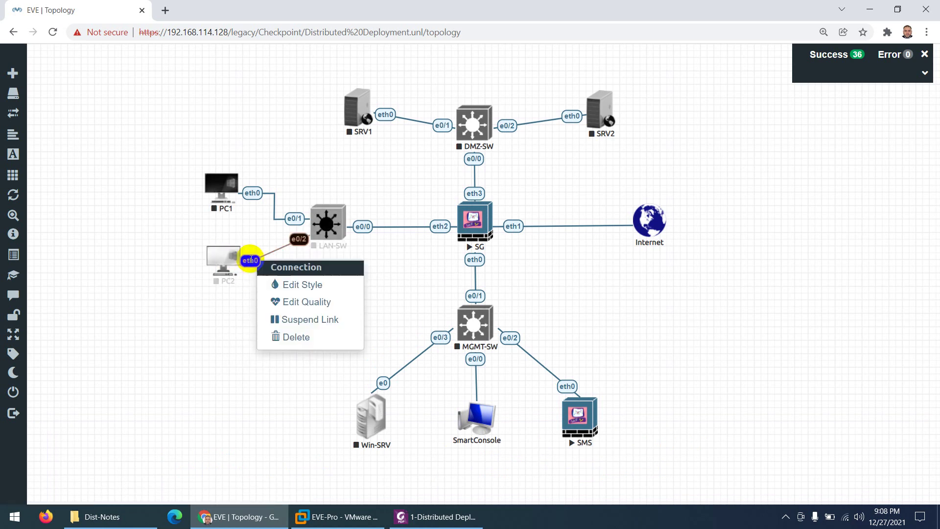
{"action": "left_click", "coordinate": [274, 285]}
{"action": "left_click", "coordinate": [355, 472]}
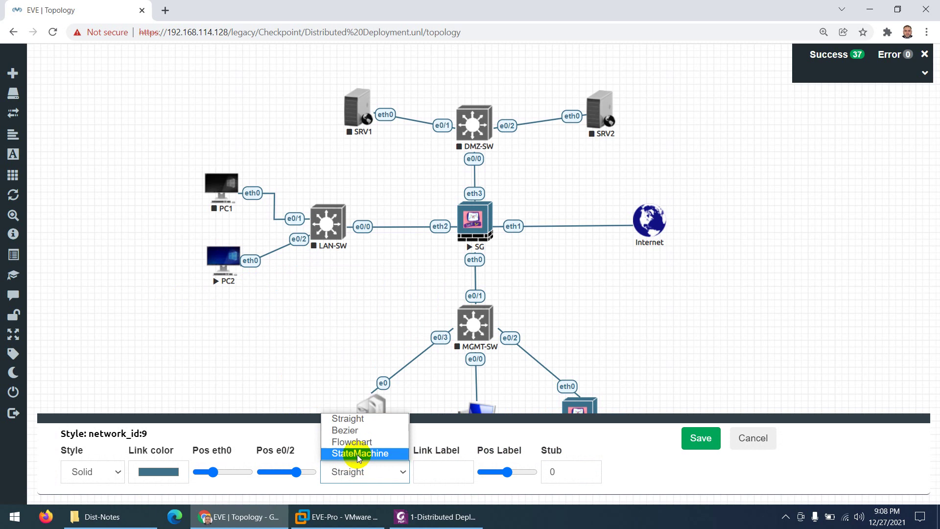
{"action": "left_click", "coordinate": [352, 442]}
{"action": "left_click", "coordinate": [701, 437]}
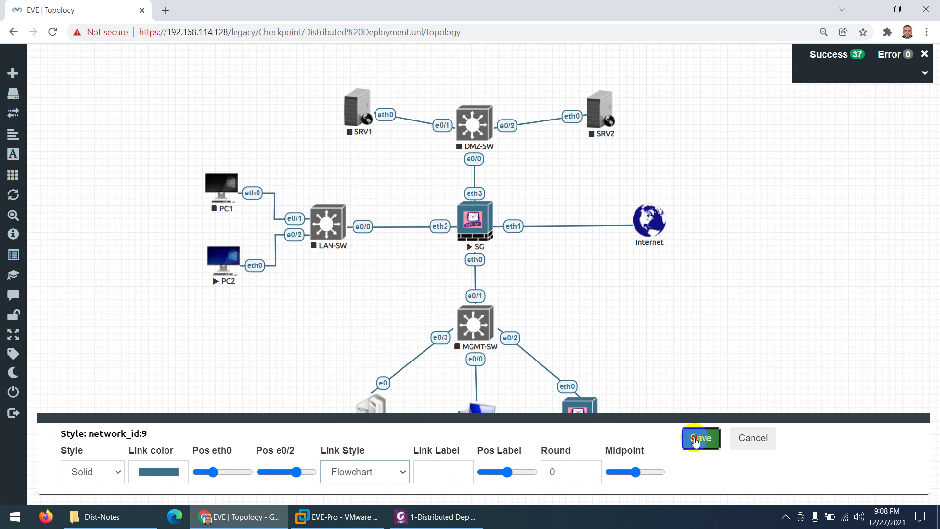
{"action": "left_click", "coordinate": [435, 517]}
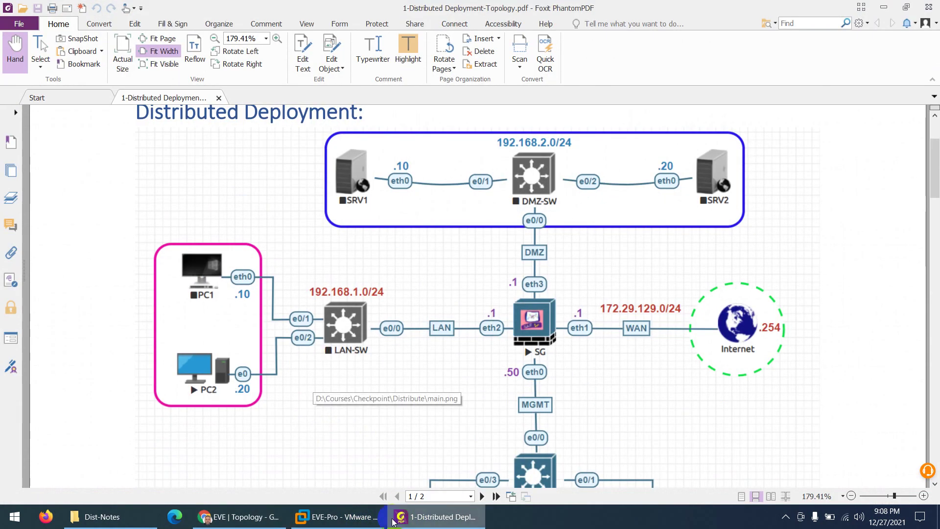
{"action": "key", "text": "alt+Tab"}
- Stop the PC2 node
{"action": "right_click", "coordinate": [227, 264]}
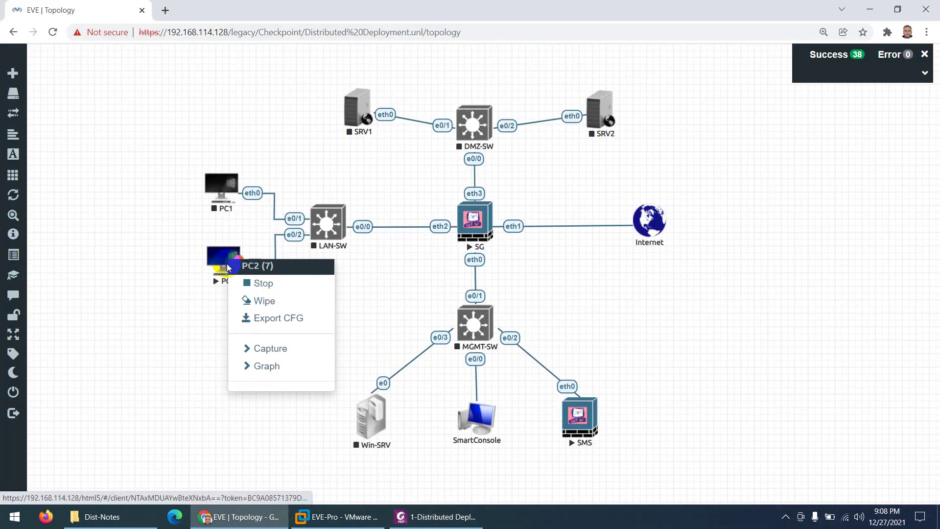
{"action": "left_click", "coordinate": [252, 282]}
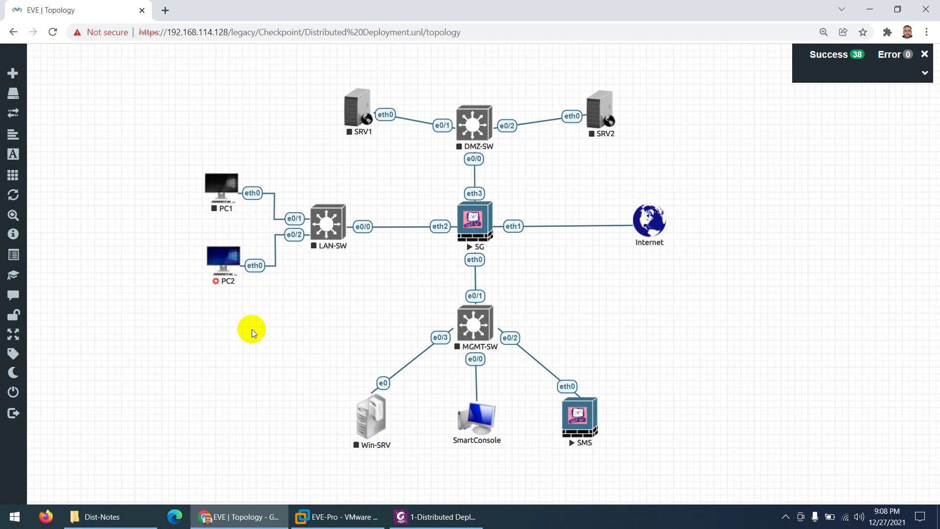
{"action": "left_click", "coordinate": [216, 261]}
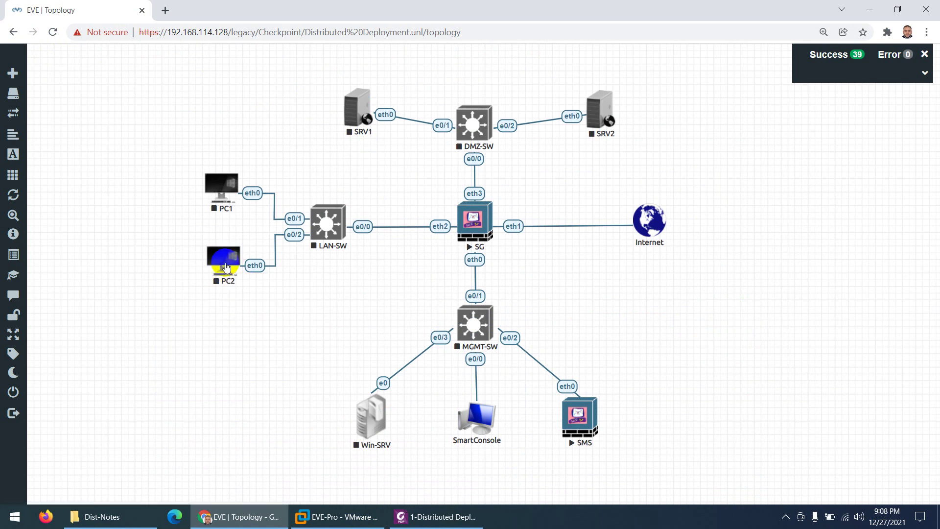
{"action": "left_click", "coordinate": [223, 259]}
- Select PC1 and PC2 together and align them vertically
{"action": "left_click_drag", "start_coordinate": [179, 147], "coordinate": [245, 304]}
{"action": "right_click", "coordinate": [218, 252]}
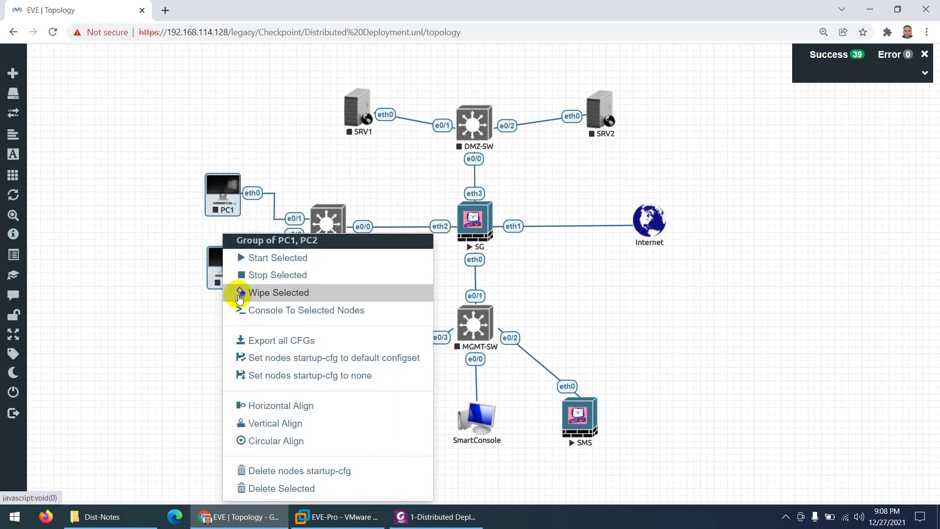
{"action": "left_click", "coordinate": [246, 421]}
{"action": "left_click", "coordinate": [253, 378]}
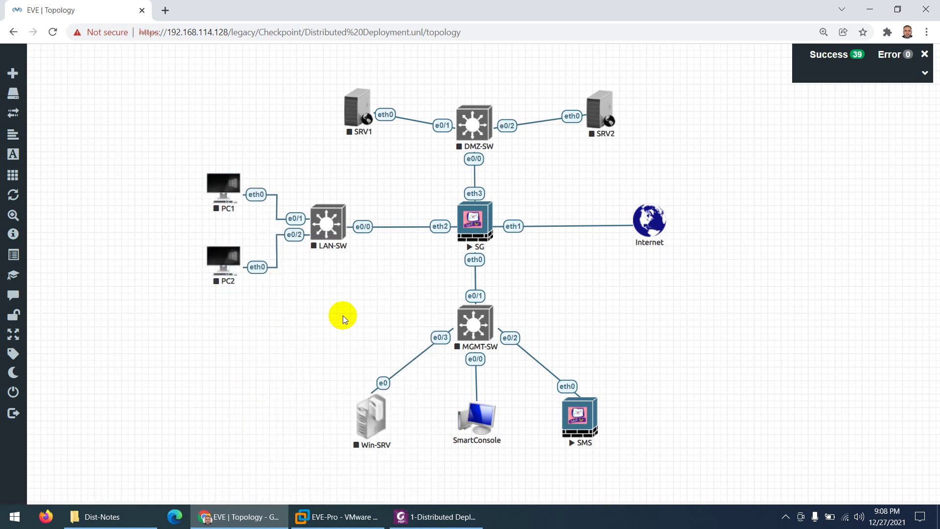
- Try the Bezier style on the SRV1 to DMZ-SW e0/1 link, then set it to StateMachine and save
{"action": "right_click", "coordinate": [385, 115]}
{"action": "left_click", "coordinate": [409, 138]}
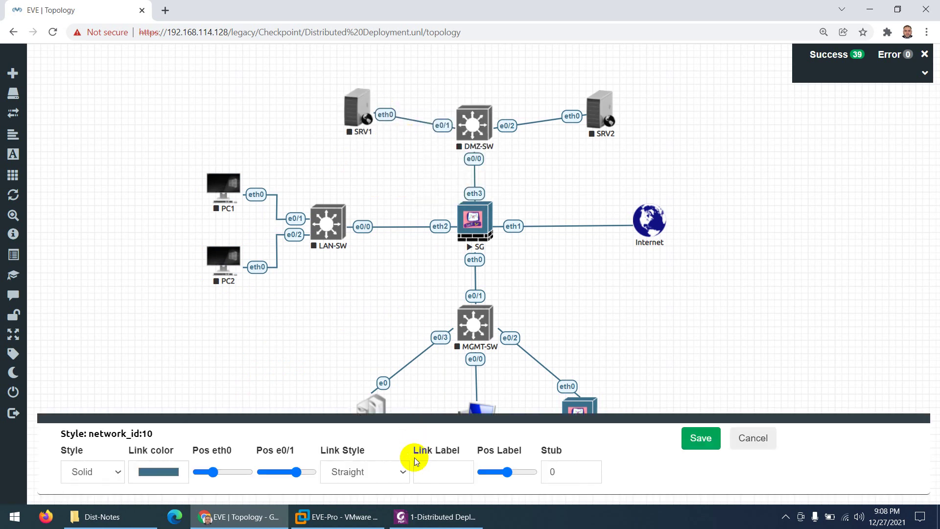
{"action": "left_click", "coordinate": [366, 470]}
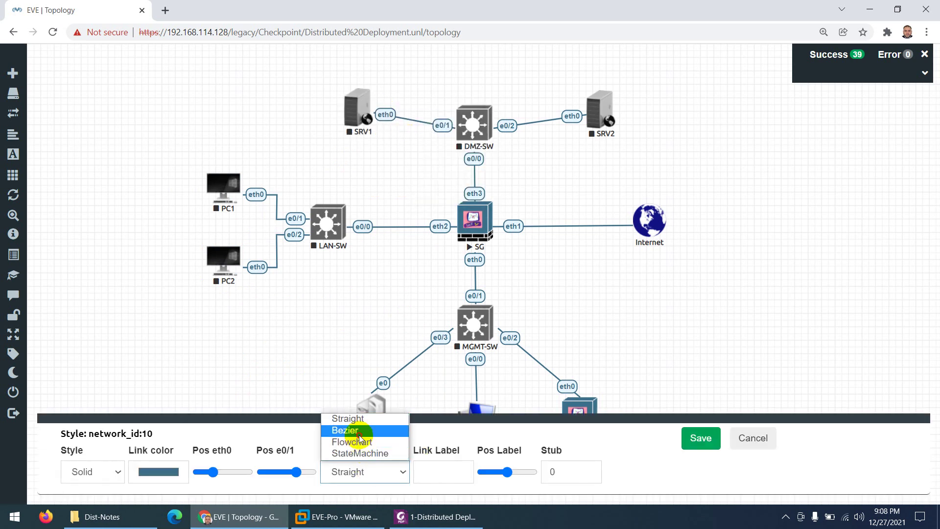
{"action": "left_click", "coordinate": [350, 430]}
{"action": "left_click", "coordinate": [374, 475]}
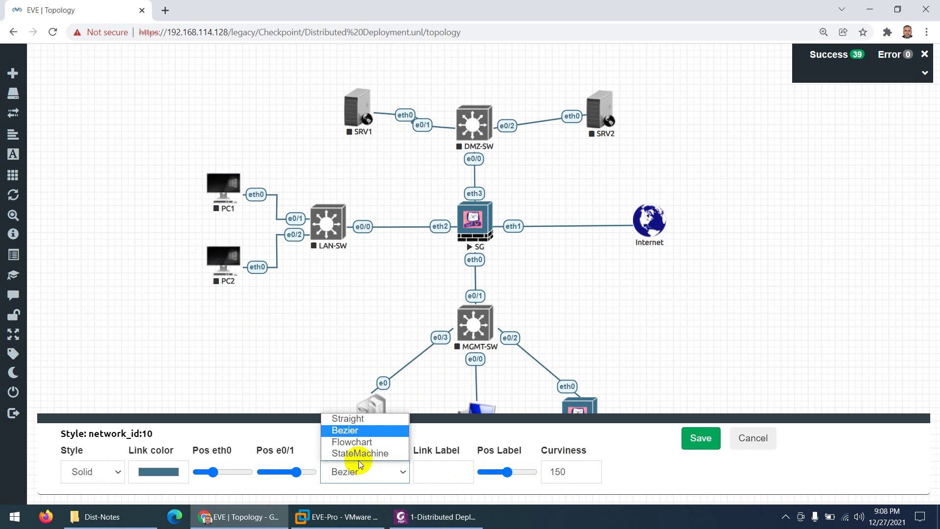
{"action": "left_click", "coordinate": [359, 454]}
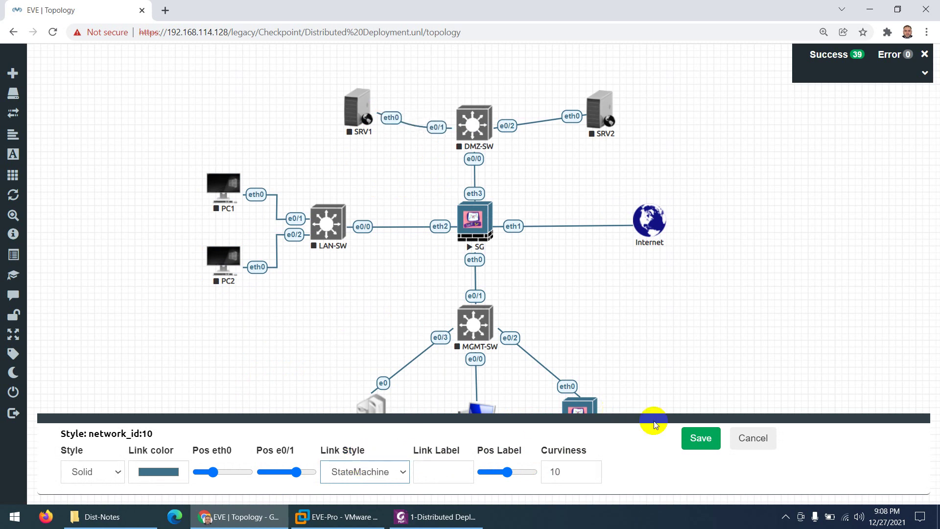
{"action": "left_click", "coordinate": [692, 438]}
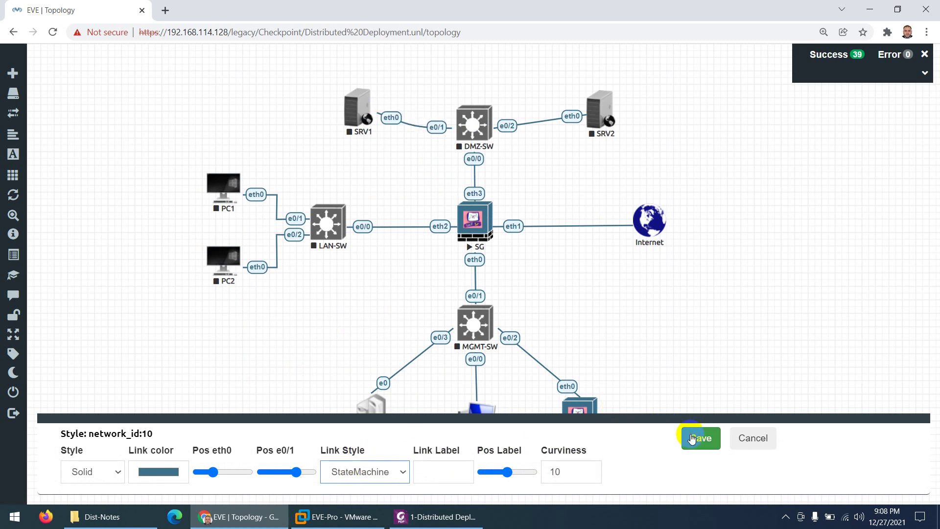
- Set the DMZ-SW e0/2 to SRV2 eth0 link style to StateMachine and save it
{"action": "right_click", "coordinate": [511, 125]}
{"action": "left_click", "coordinate": [530, 150]}
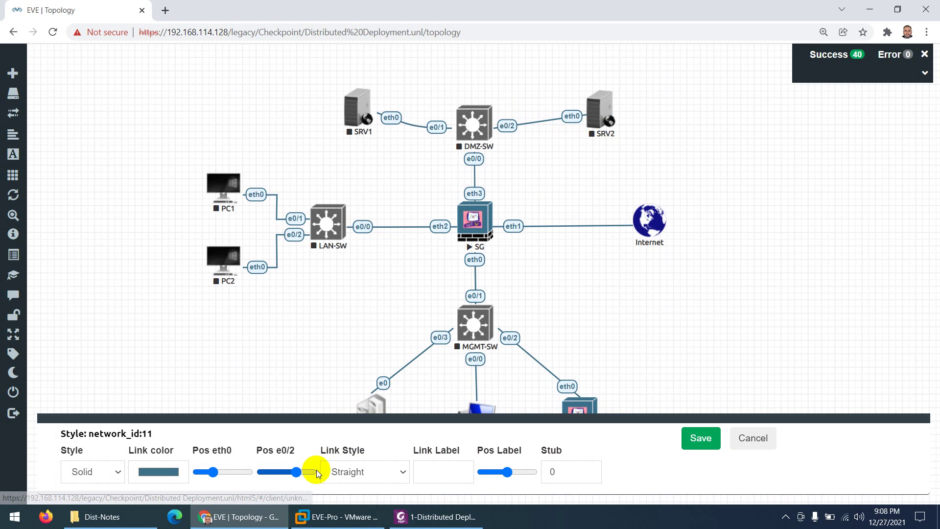
{"action": "left_click", "coordinate": [357, 471]}
{"action": "left_click", "coordinate": [350, 453]}
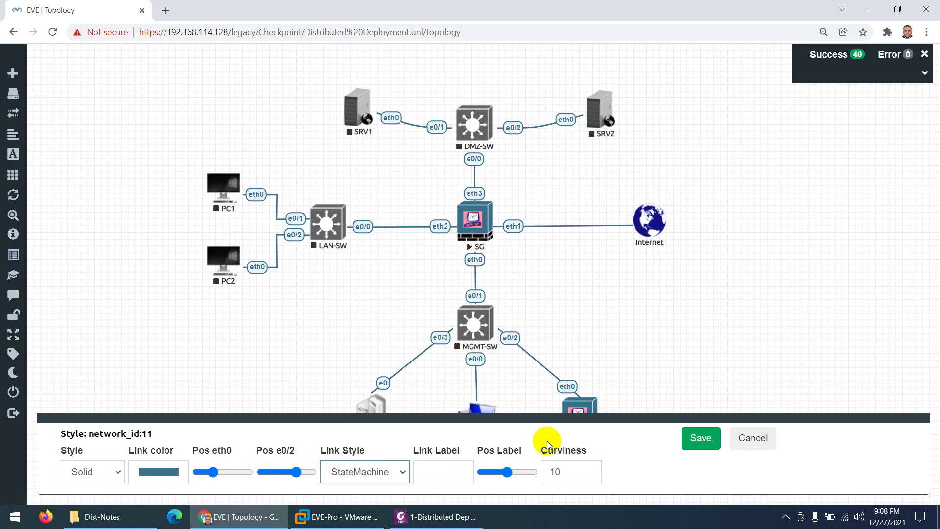
{"action": "left_click", "coordinate": [700, 438]}
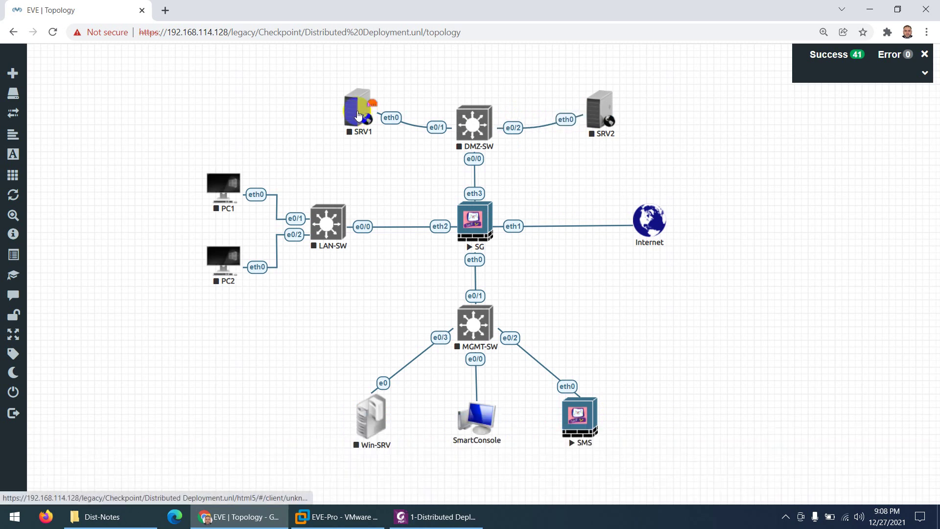
- Move SRV1 and SRV2 slightly outward so they sit about equally far from DMZ-SW
{"action": "left_click_drag", "start_coordinate": [357, 114], "coordinate": [331, 114]}
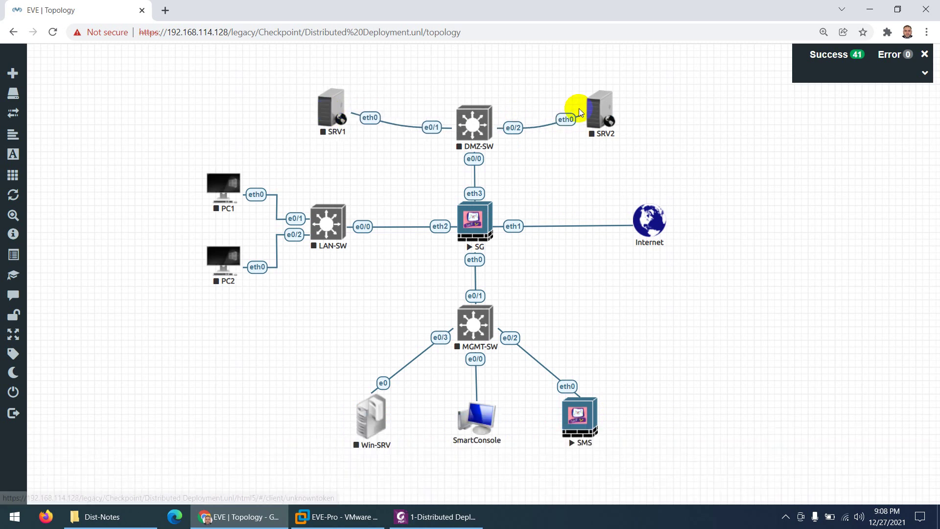
{"action": "left_click_drag", "start_coordinate": [600, 110], "coordinate": [622, 112]}
{"action": "left_click_drag", "start_coordinate": [620, 112], "coordinate": [609, 111]}
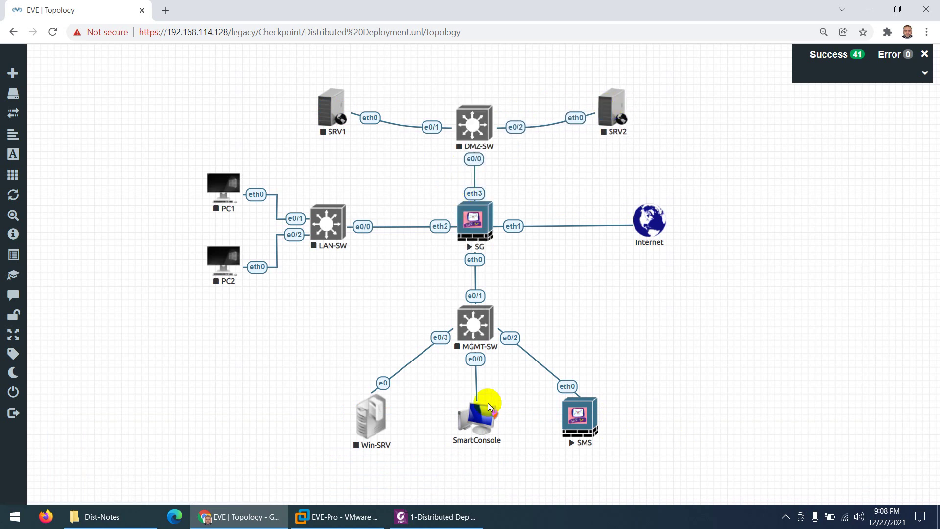
- Check the management links in the topology PDF and set the Win-SRV e0 to MGMT-SW e0/3 link style to Flowchart
{"action": "right_click", "coordinate": [441, 337]}
{"action": "left_click", "coordinate": [460, 364]}
{"action": "left_click", "coordinate": [436, 517]}
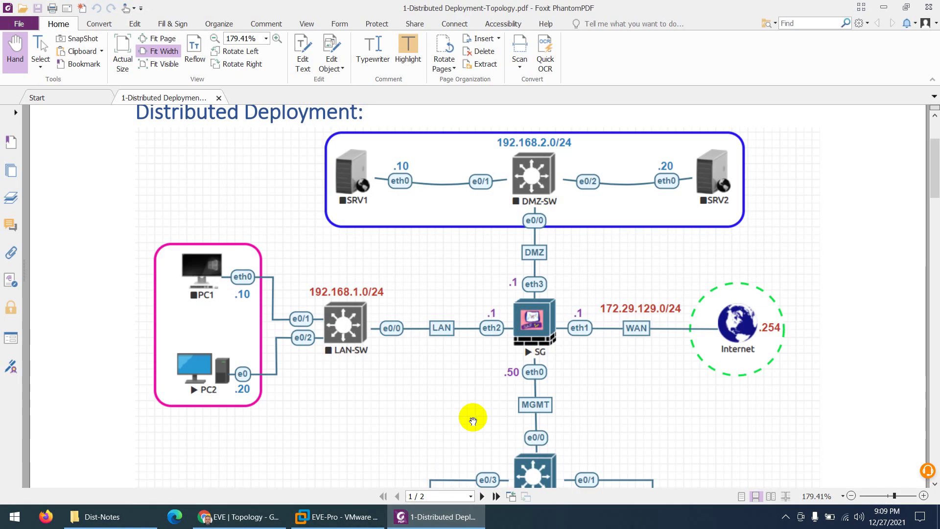
{"action": "scroll", "coordinate": [473, 384], "scroll_direction": "down", "scroll_amount": 3}
{"action": "scroll", "coordinate": [473, 384], "scroll_direction": "down", "scroll_amount": 2}
{"action": "left_click", "coordinate": [436, 516]}
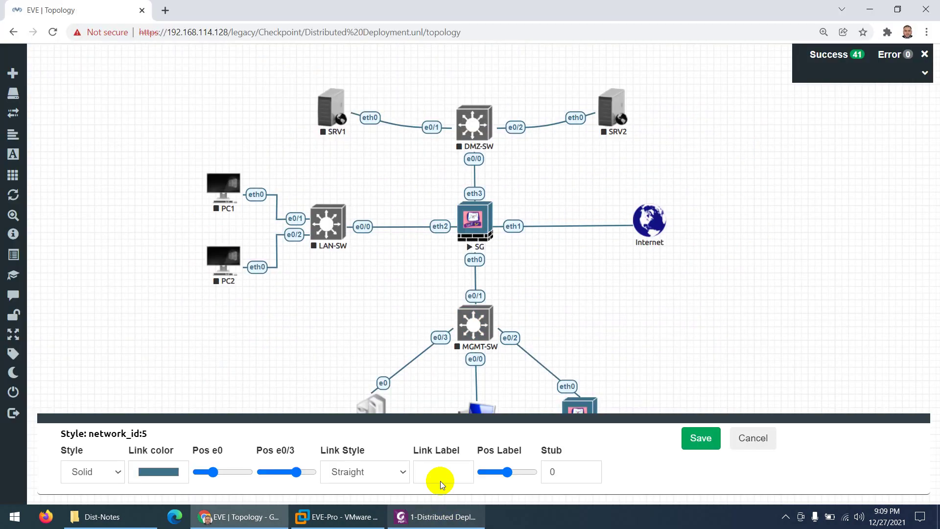
{"action": "left_click", "coordinate": [356, 471]}
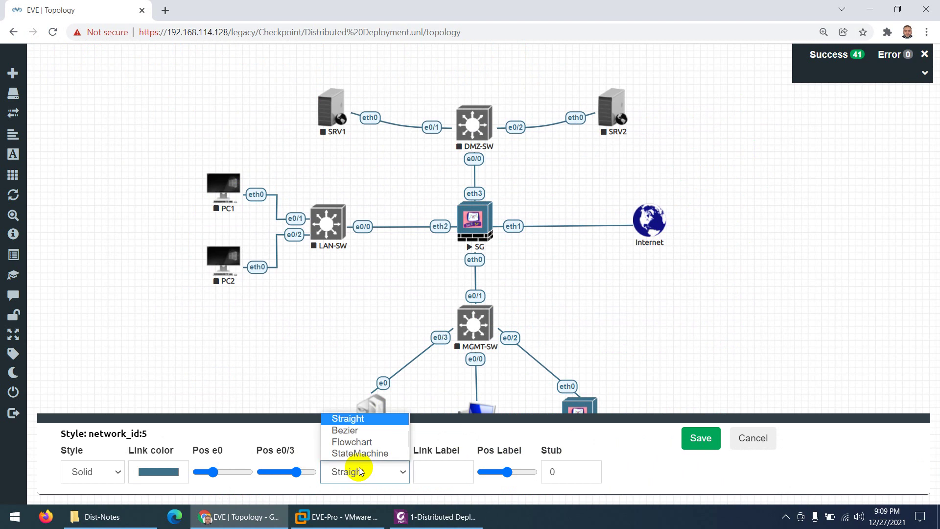
{"action": "left_click", "coordinate": [352, 443]}
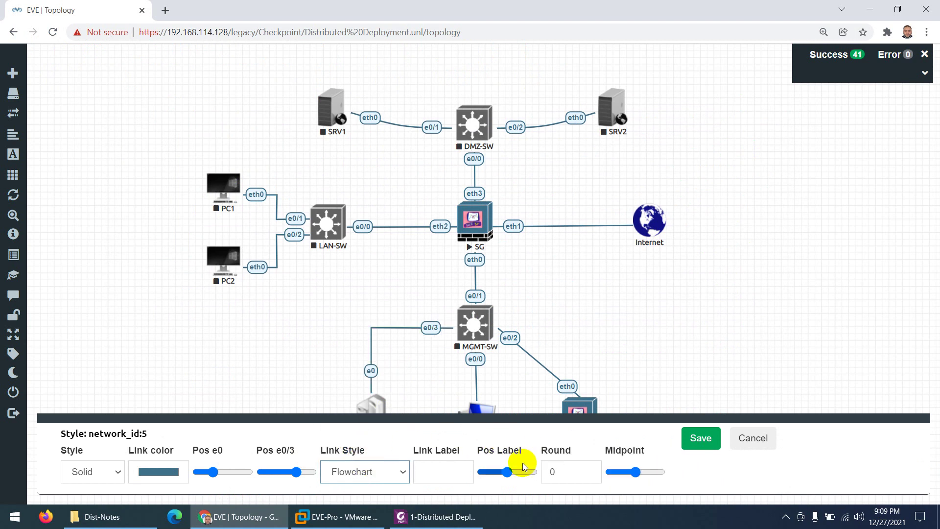
{"action": "left_click", "coordinate": [700, 438]}
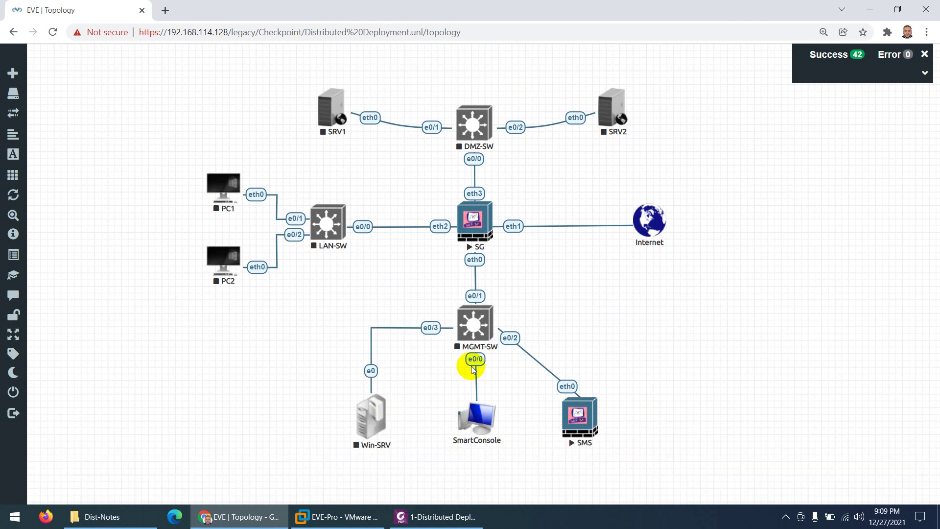
- Set the MGMT-SW e0/2 to SMS eth0 link style to Flowchart and save it
{"action": "right_click", "coordinate": [510, 338]}
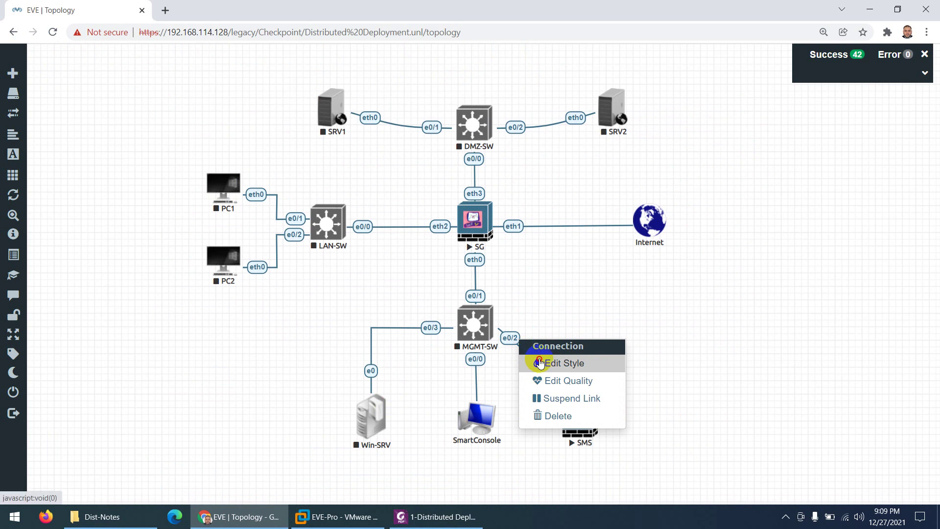
{"action": "left_click", "coordinate": [536, 361]}
{"action": "left_click", "coordinate": [367, 486]}
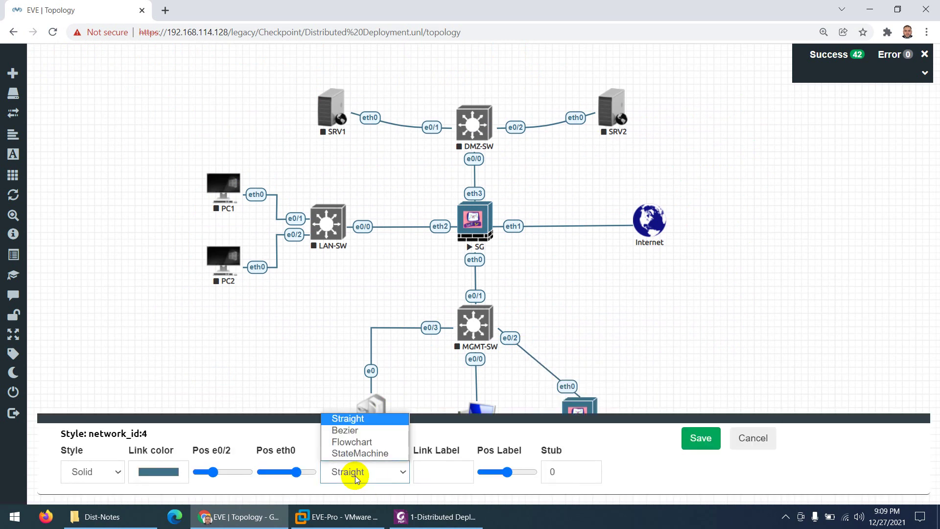
{"action": "left_click", "coordinate": [353, 440]}
{"action": "left_click", "coordinate": [700, 438]}
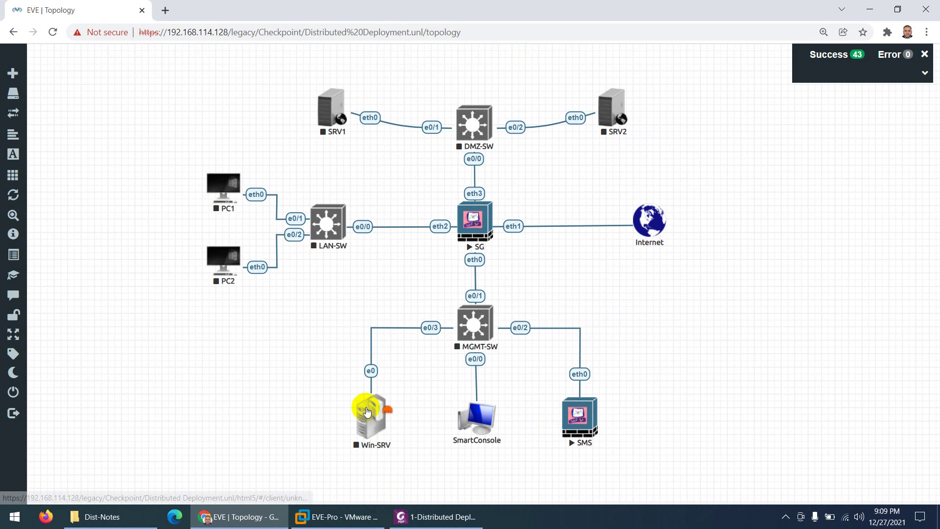
- Select Win-SRV, SmartConsole and SMS together and align them horizontally
{"action": "left_click_drag", "start_coordinate": [646, 391], "coordinate": [343, 443]}
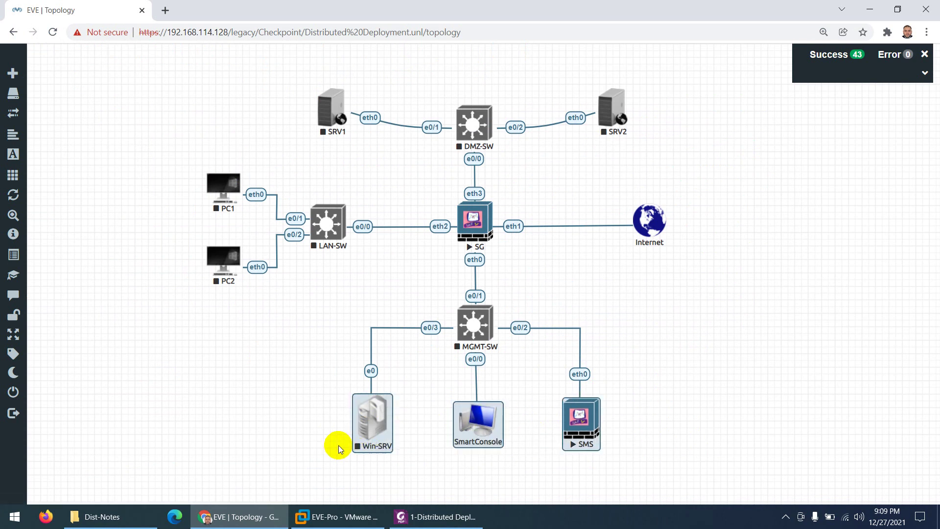
{"action": "right_click", "coordinate": [380, 420]}
{"action": "left_click", "coordinate": [418, 406]}
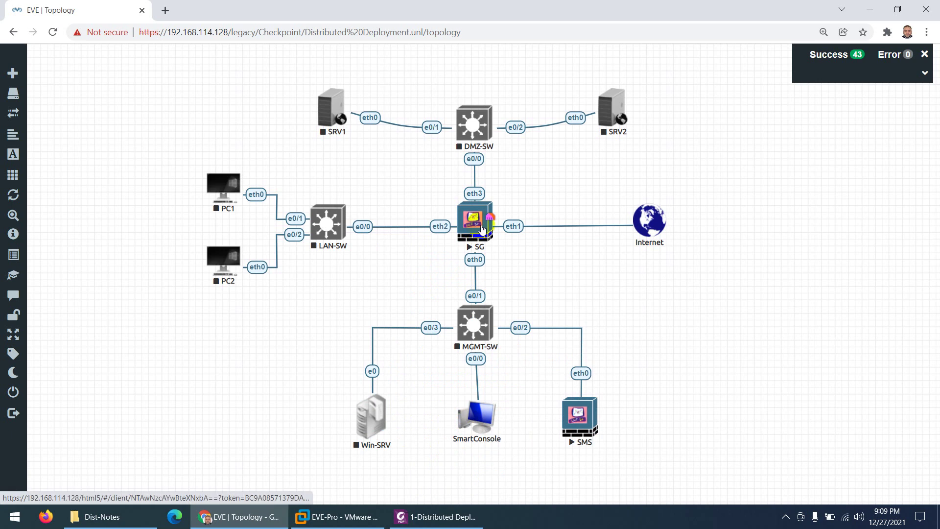
- Start the MGMT-SW node and nudge SmartConsole so its link runs straight down from the switch
{"action": "right_click", "coordinate": [478, 329]}
{"action": "left_click", "coordinate": [484, 342]}
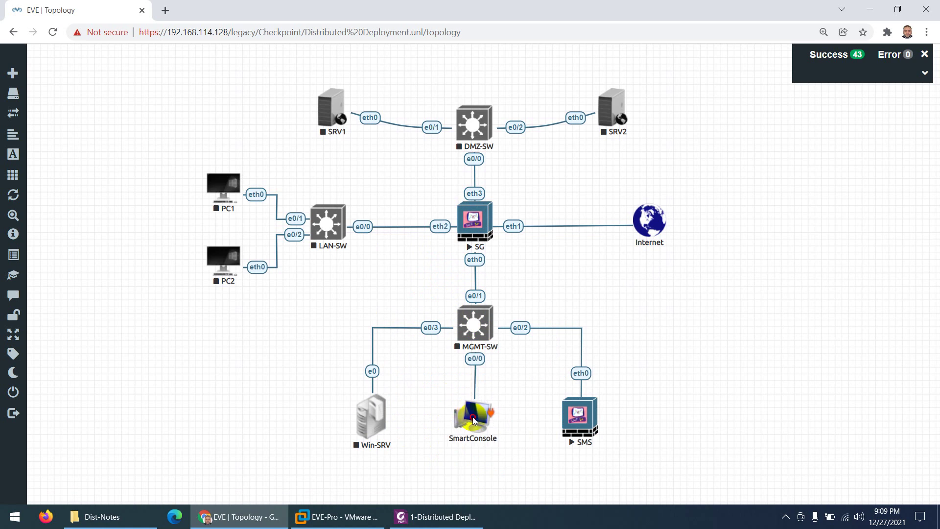
{"action": "left_click_drag", "start_coordinate": [473, 420], "coordinate": [475, 420]}
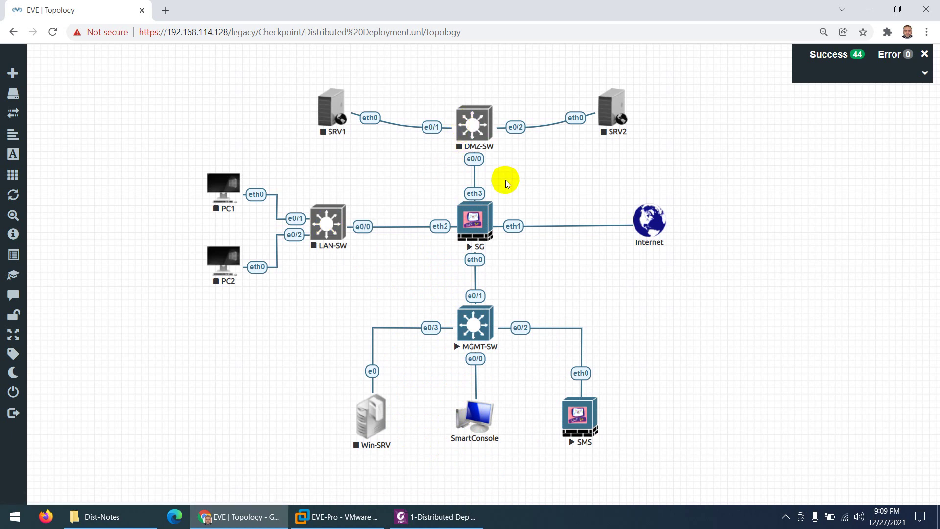
- Check the link labels in the topology PDF, then label the LAN-SW e0/0 to SG eth2 link LAN and save it
{"action": "left_click", "coordinate": [463, 515]}
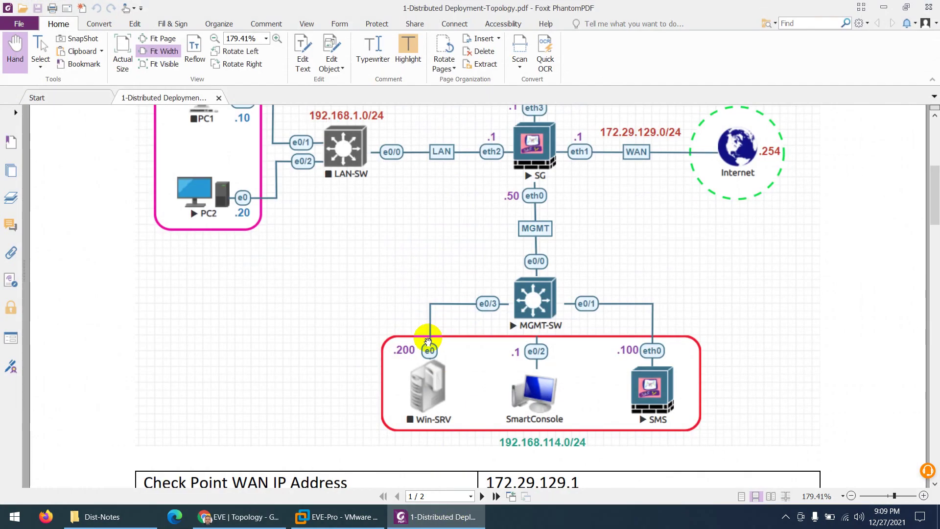
{"action": "scroll", "coordinate": [426, 335], "scroll_direction": "up", "scroll_amount": 1}
{"action": "left_click", "coordinate": [435, 516]}
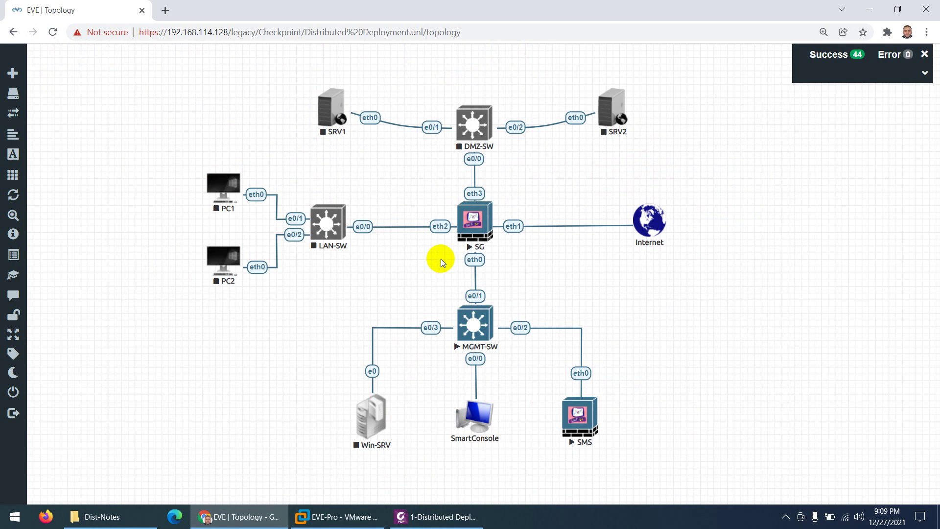
{"action": "right_click", "coordinate": [362, 228]}
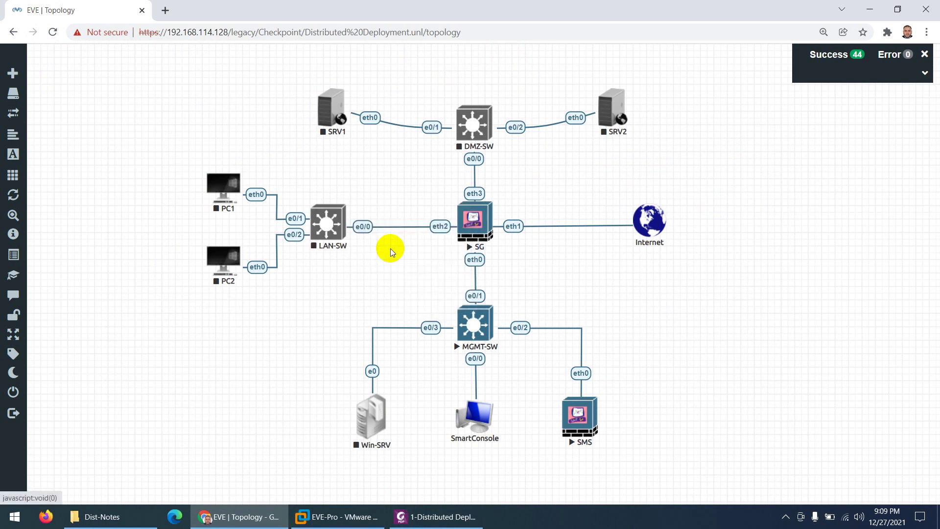
{"action": "left_click", "coordinate": [442, 470]}
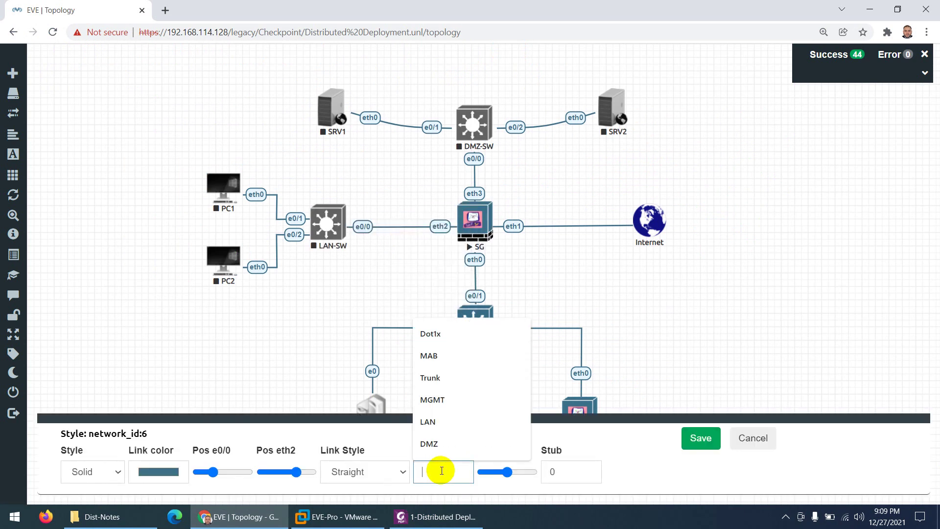
{"action": "left_click", "coordinate": [429, 421]}
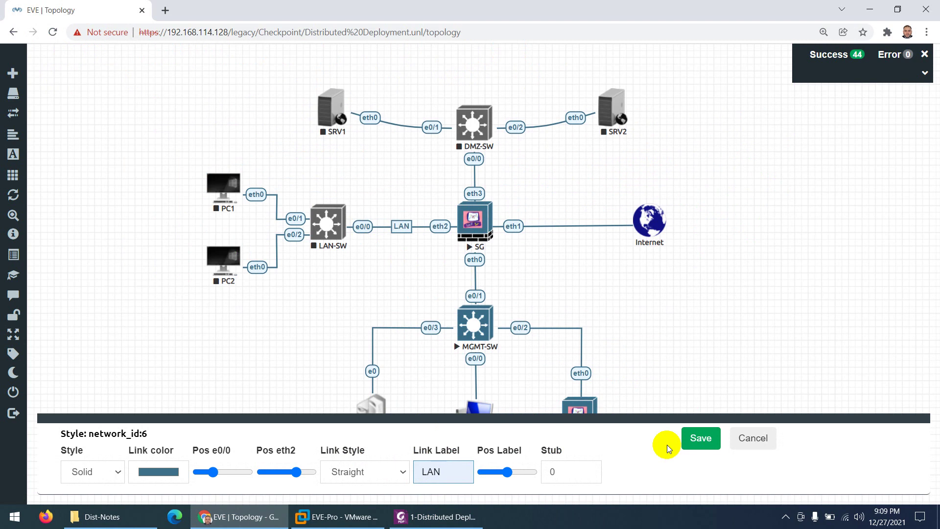
{"action": "left_click", "coordinate": [706, 447]}
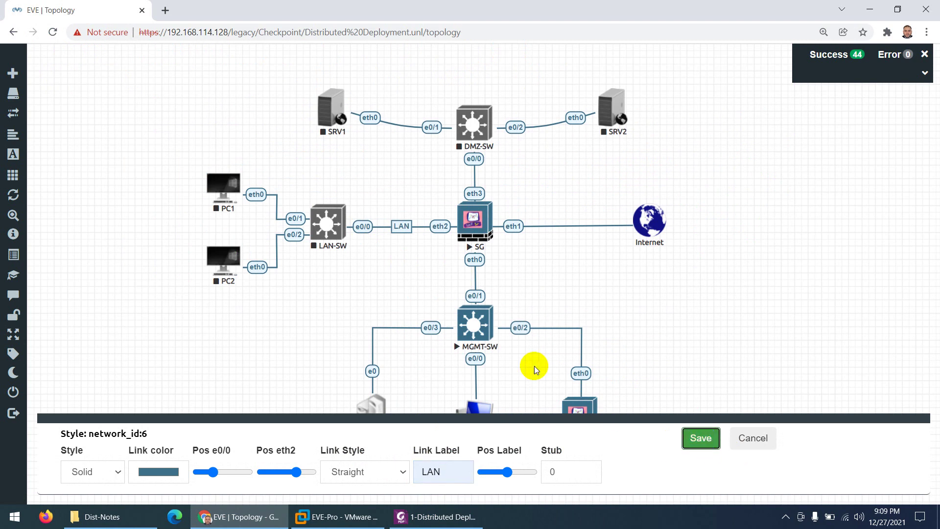
- Label the link from SG eth1 to the Internet cloud WAN and save it
{"action": "right_click", "coordinate": [521, 227]}
{"action": "left_click", "coordinate": [552, 247]}
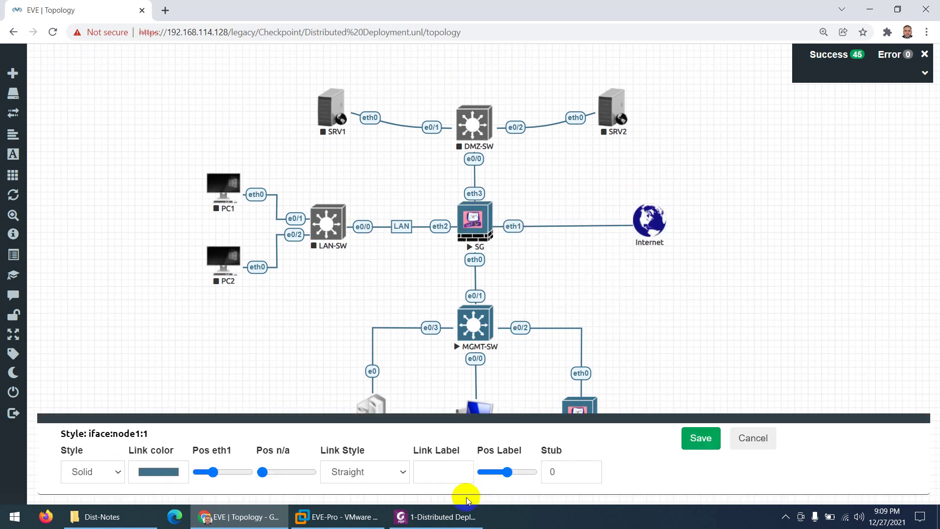
{"action": "left_click", "coordinate": [446, 464]}
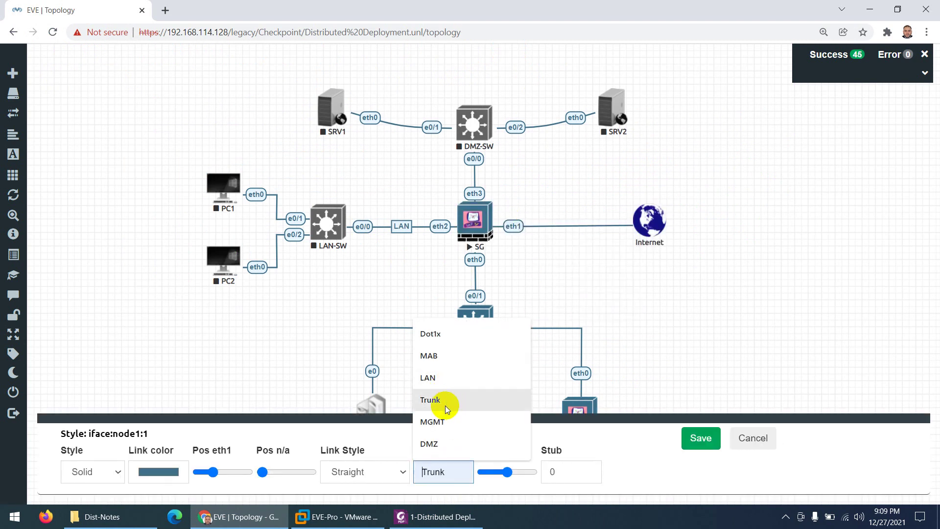
{"action": "type", "text": "WAN"}
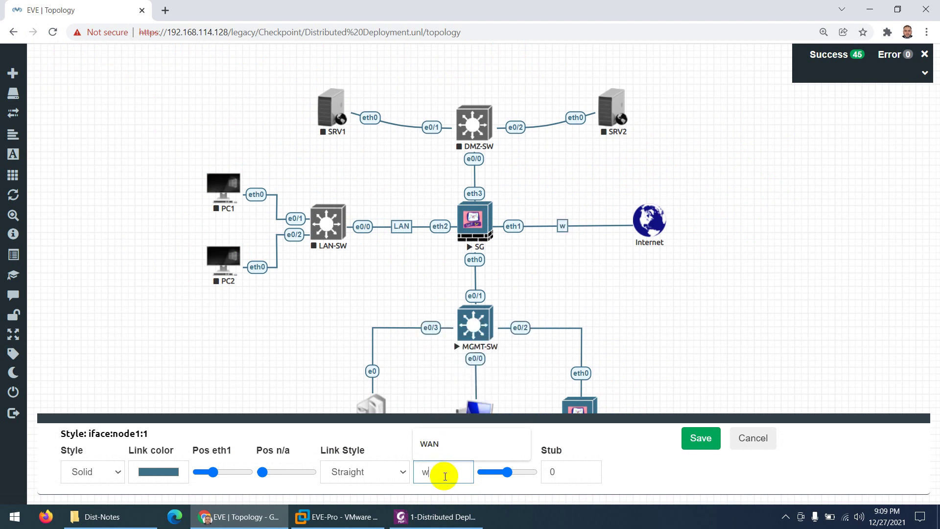
{"action": "left_click", "coordinate": [700, 438]}
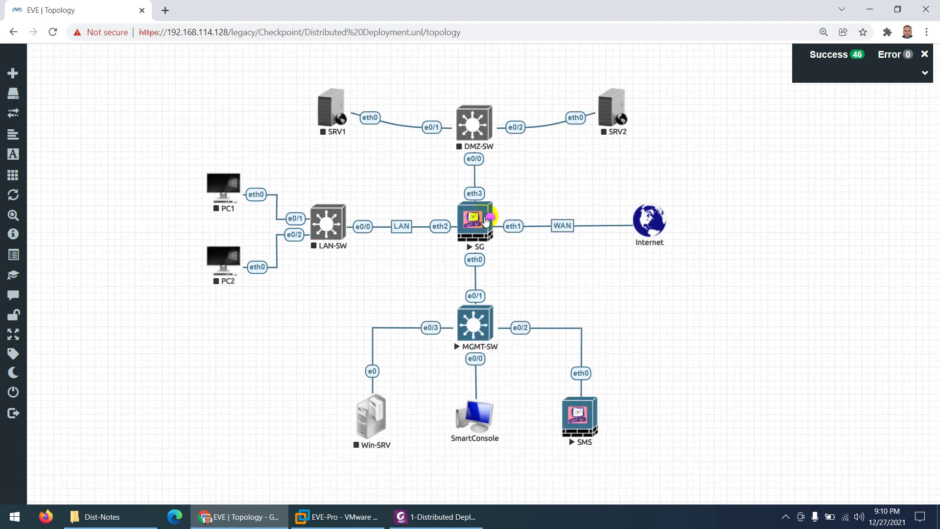
- Label the DMZ-SW e0/0 to SG eth3 link DMZ, save it, and move DMZ-SW slightly up to make room for the label
{"action": "right_click", "coordinate": [472, 158]}
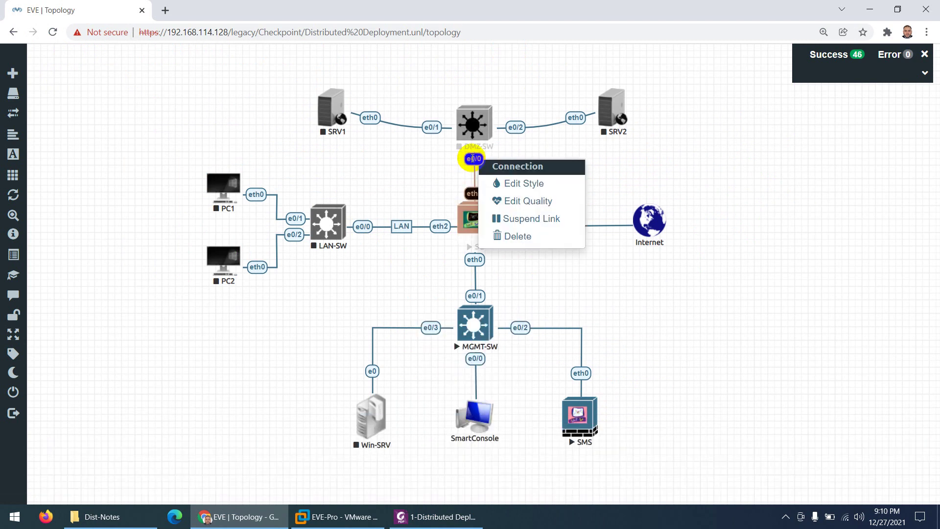
{"action": "left_click", "coordinate": [512, 183]}
{"action": "left_click", "coordinate": [434, 474]}
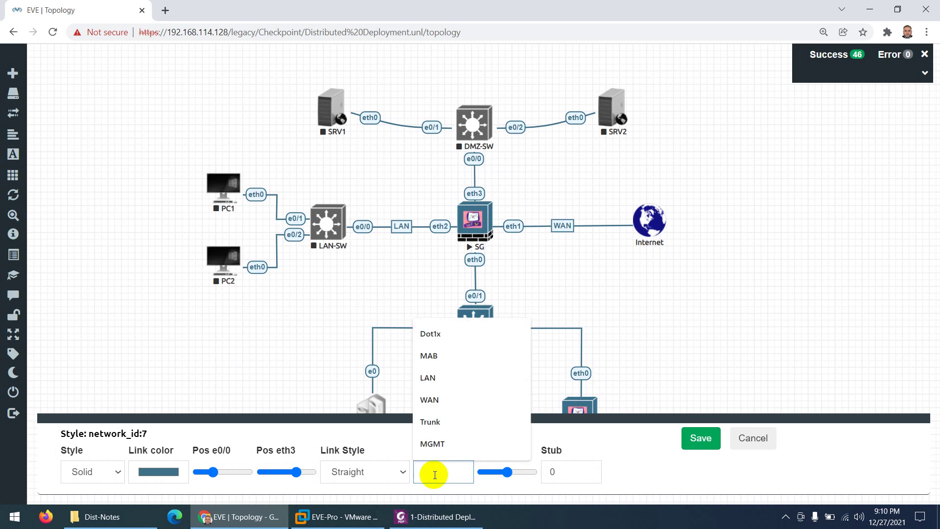
{"action": "type", "text": "d"}
{"action": "left_click", "coordinate": [430, 444]}
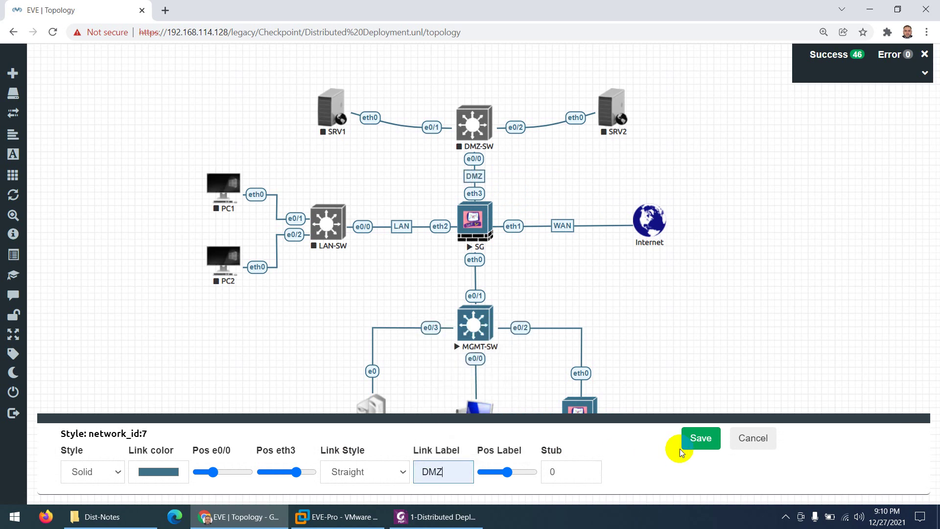
{"action": "left_click", "coordinate": [701, 439]}
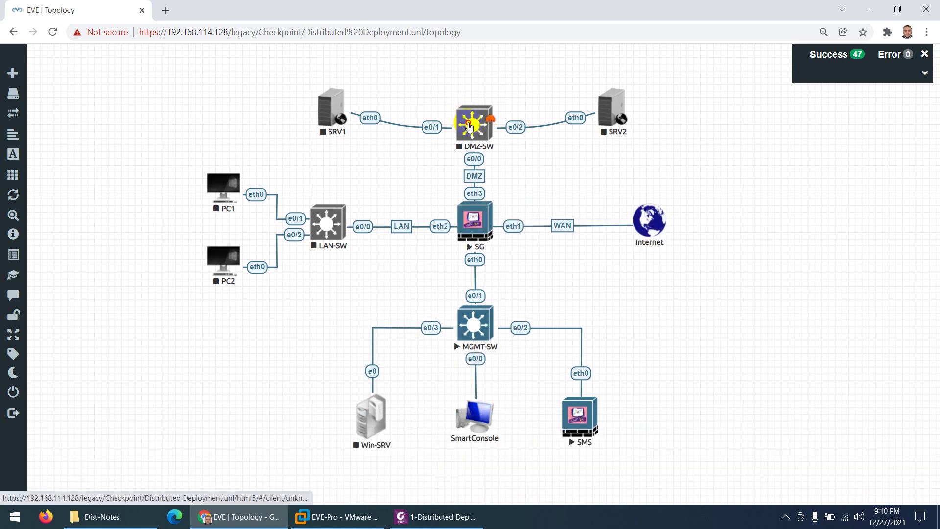
{"action": "left_click_drag", "start_coordinate": [469, 125], "coordinate": [469, 114]}
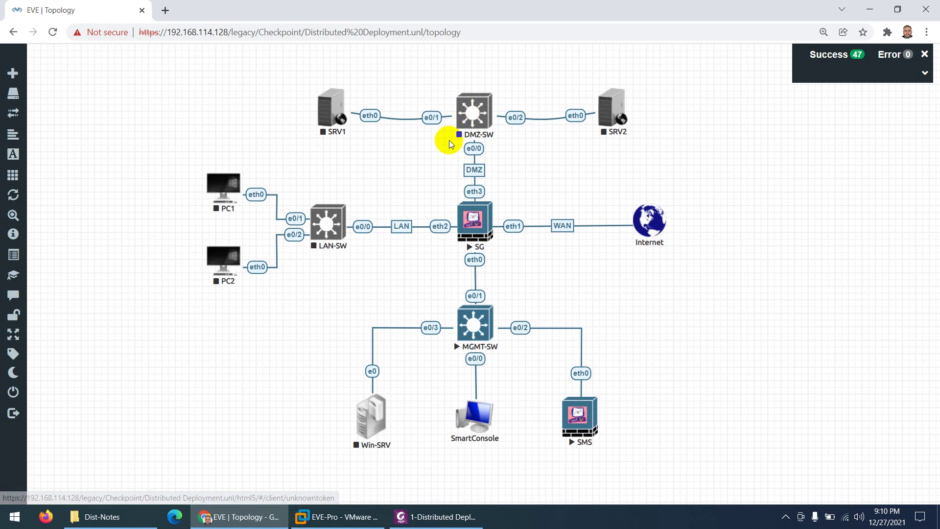
- Label the MGMT-SW e0/1 to SG eth0 link MGMT and save it
{"action": "right_click", "coordinate": [474, 272]}
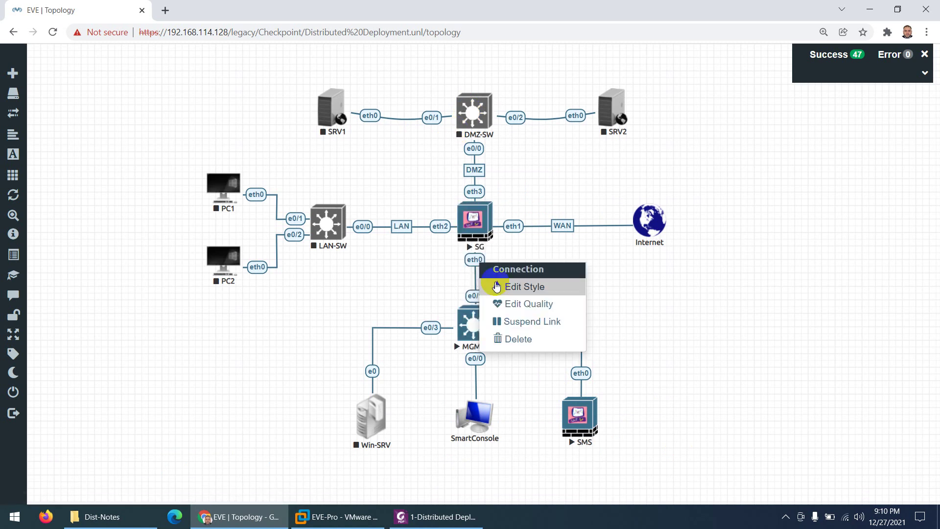
{"action": "left_click", "coordinate": [508, 287]}
{"action": "left_click", "coordinate": [427, 468]}
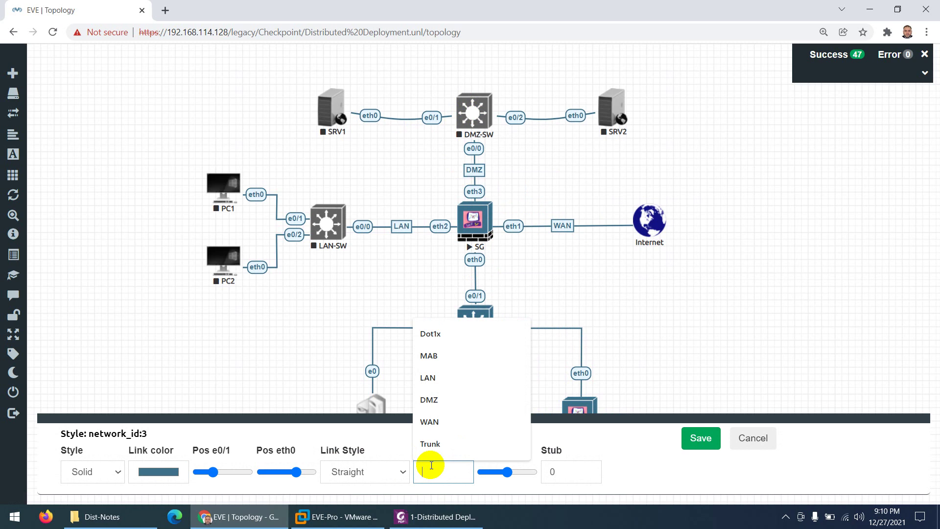
{"action": "type", "text": "m"}
{"action": "left_click", "coordinate": [432, 444]}
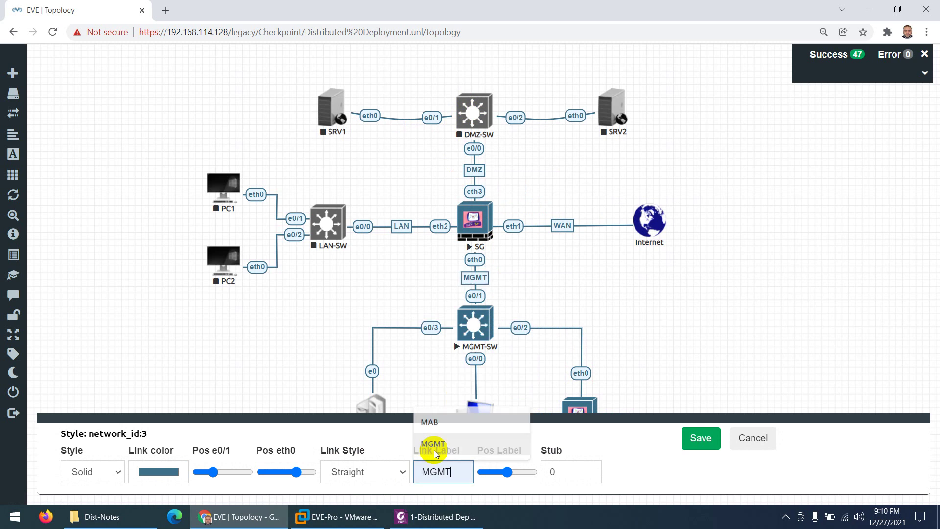
{"action": "left_click", "coordinate": [714, 444]}
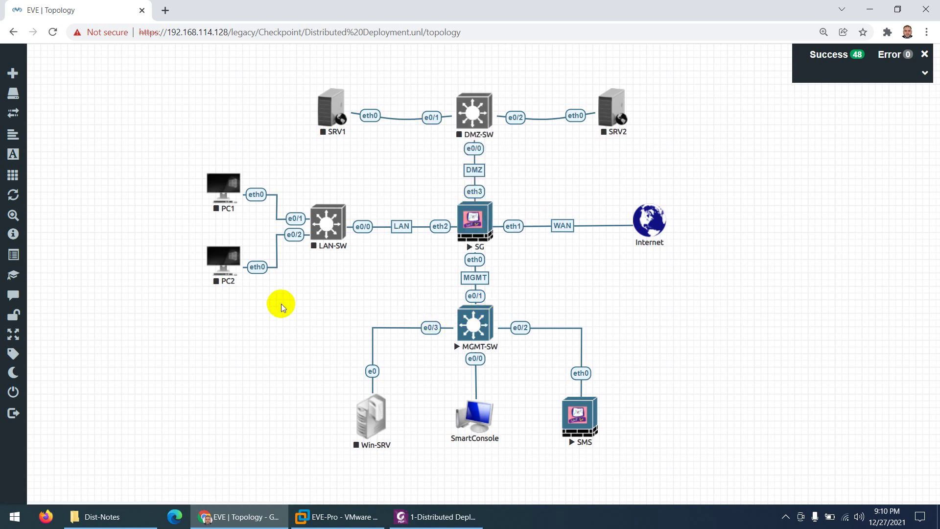
- Add a text object reading 192.168.1.0/24 in the empty area below PC2, formatted bold and green
{"action": "right_click", "coordinate": [266, 310]}
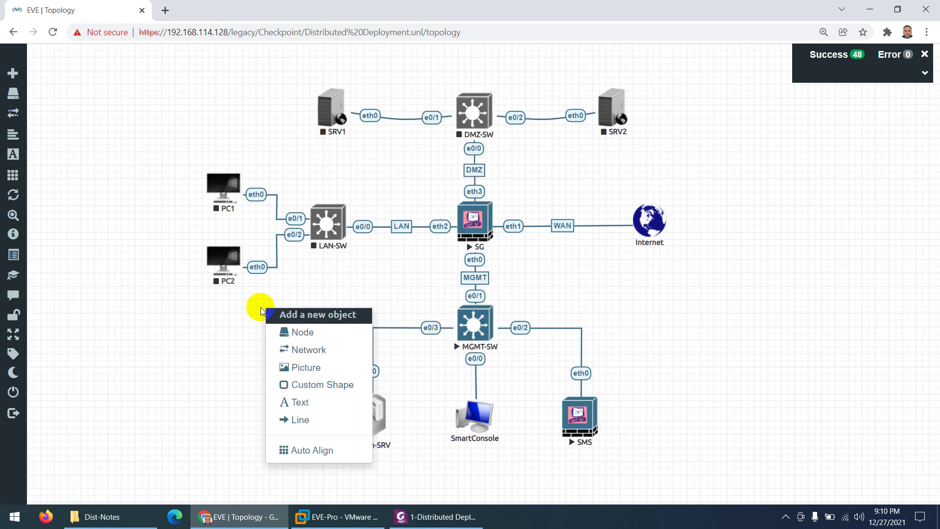
{"action": "left_click", "coordinate": [286, 403]}
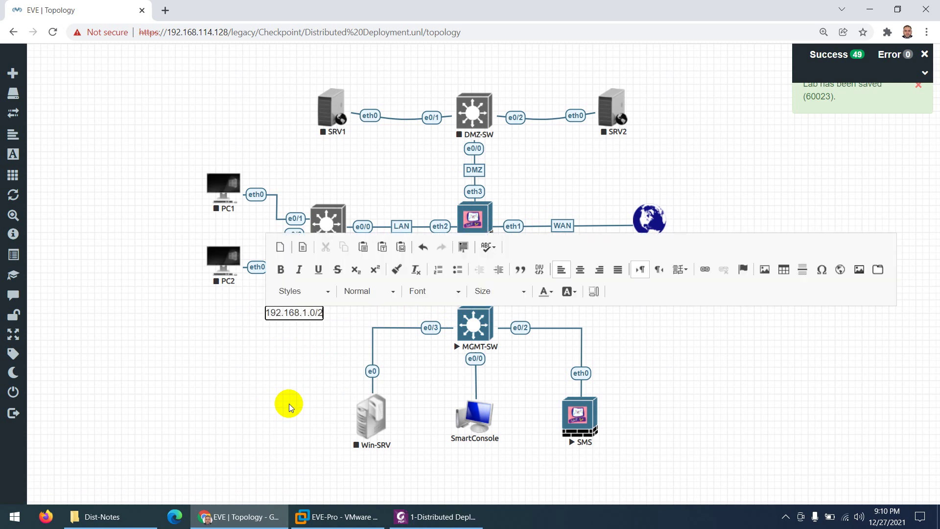
{"action": "key", "text": "ctrl+a"}
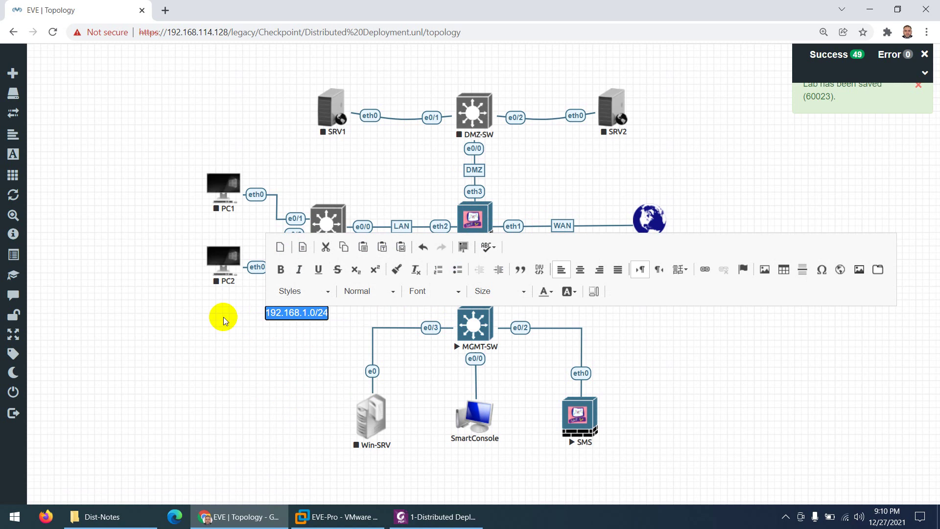
{"action": "left_click", "coordinate": [281, 269]}
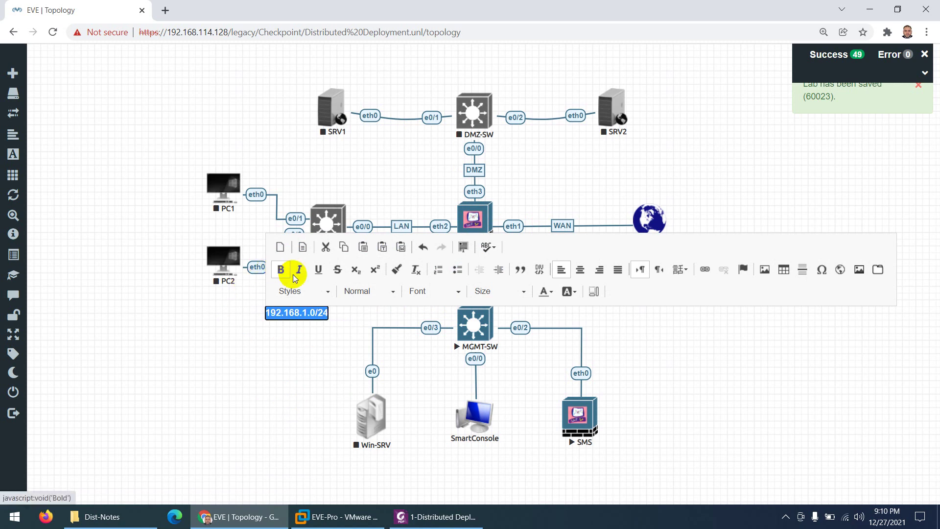
{"action": "left_click", "coordinate": [549, 292]}
{"action": "left_click", "coordinate": [549, 354]}
{"action": "left_click", "coordinate": [274, 355]}
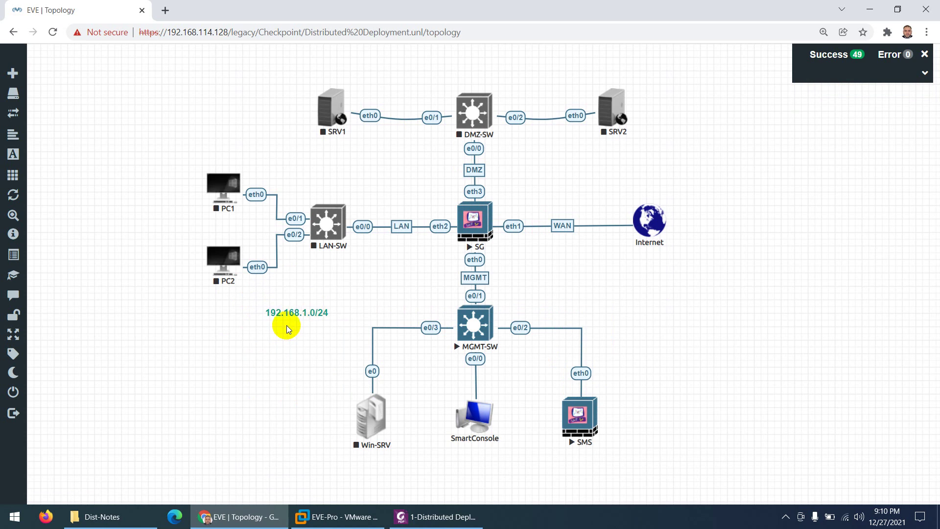
- Duplicate the 192.168.1.0/24 text and move the original just above LAN-SW
{"action": "right_click", "coordinate": [298, 315]}
{"action": "left_click", "coordinate": [320, 339]}
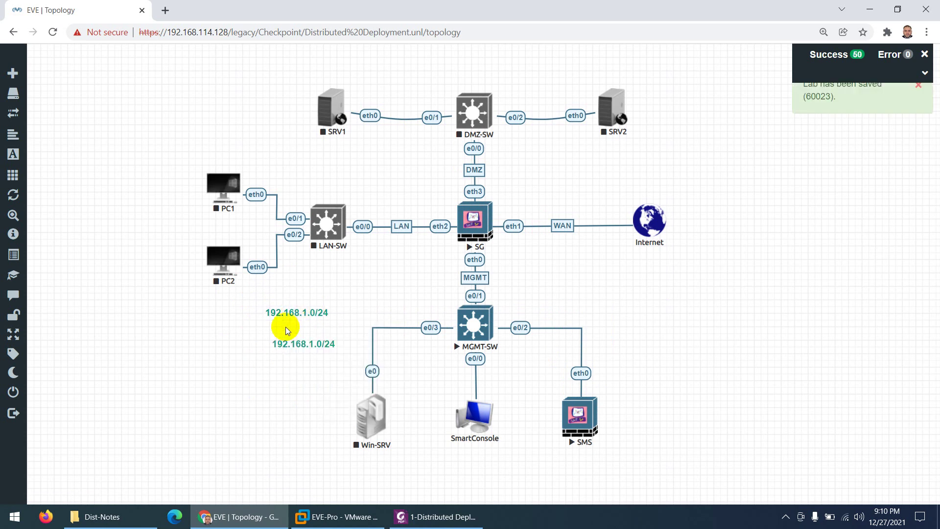
{"action": "left_click_drag", "start_coordinate": [293, 314], "coordinate": [331, 193]}
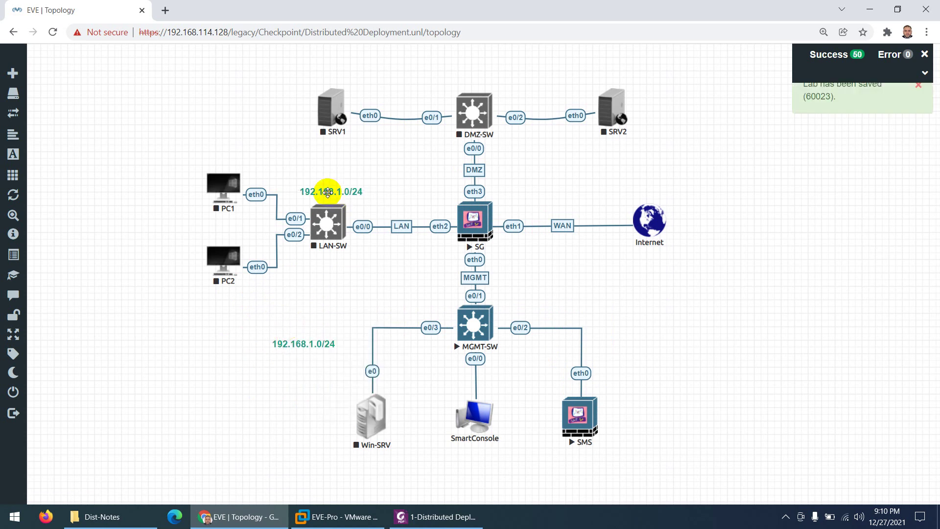
- Change the duplicated subnet text to 192.168.2.0/24 and set its text colour to Carrot orange
{"action": "double_click", "coordinate": [312, 345]}
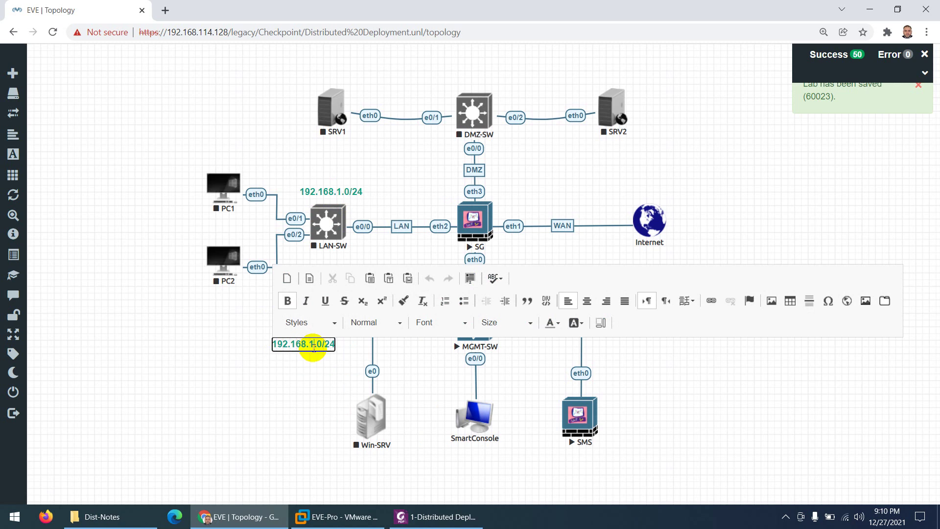
{"action": "triple_click", "coordinate": [309, 349]}
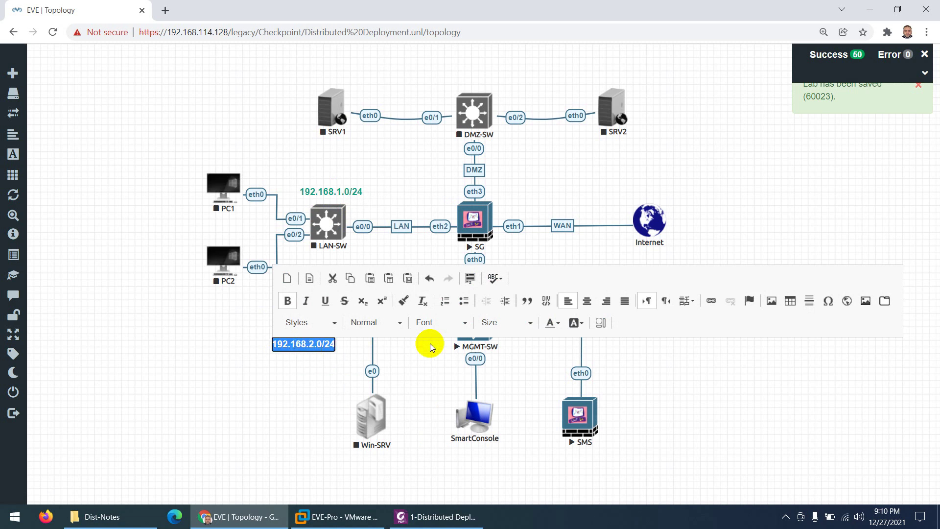
{"action": "left_click", "coordinate": [563, 323]}
{"action": "left_click", "coordinate": [556, 401]}
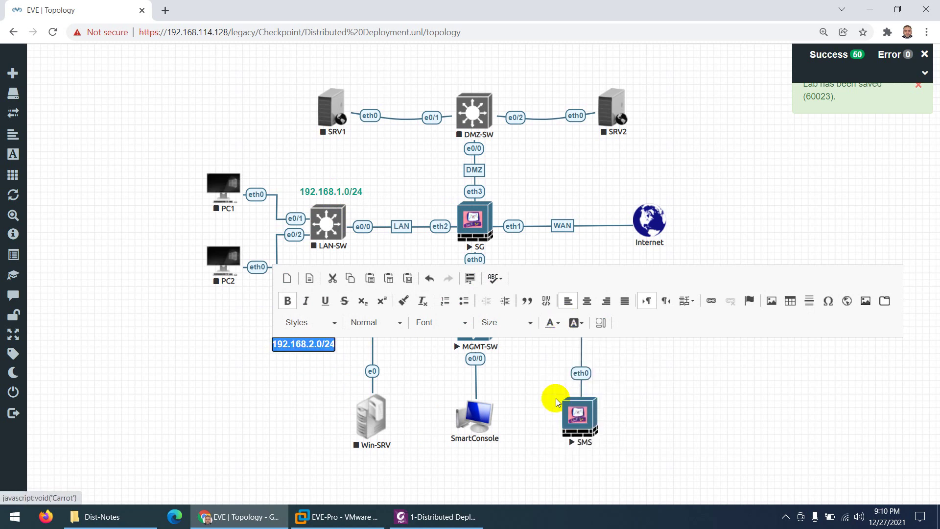
{"action": "left_click", "coordinate": [316, 390]}
- Duplicate the orange 192.168.2.0/24 text and move the original just above DMZ-SW
{"action": "right_click", "coordinate": [306, 349]}
{"action": "left_click", "coordinate": [345, 370]}
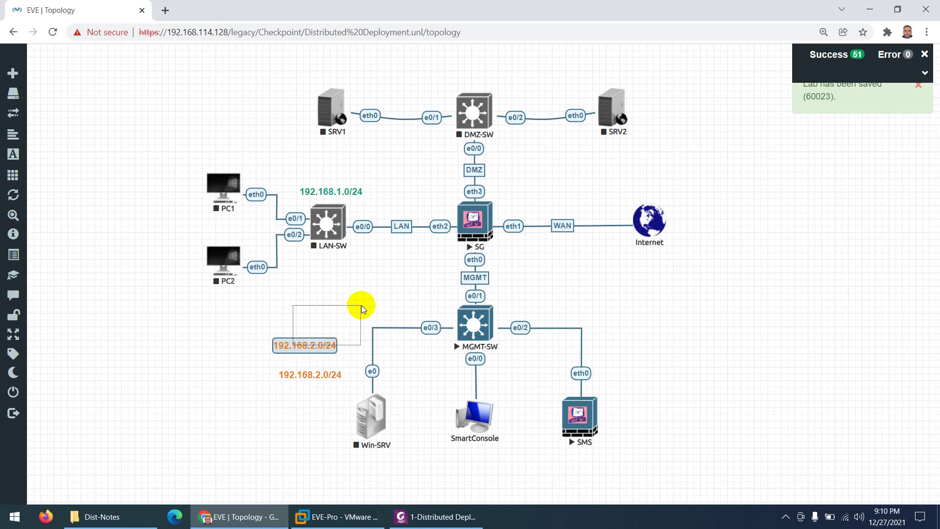
{"action": "left_click_drag", "start_coordinate": [281, 342], "coordinate": [459, 84]}
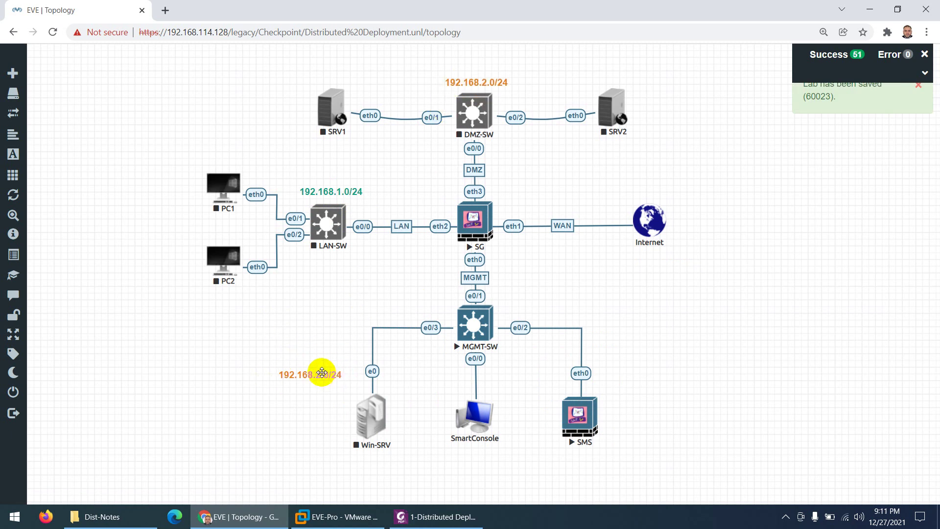
- Change the duplicated subnet text beside Win-SRV to 172.29.129.0/24 and set its text colour to Strong Red
{"action": "double_click", "coordinate": [304, 376]}
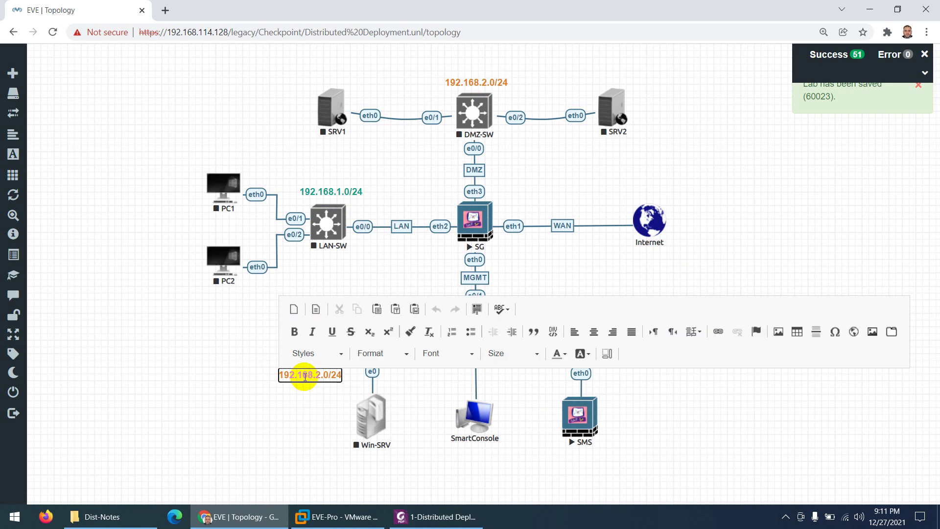
{"action": "key", "text": "ctrl+a"}
{"action": "type", "text": "1"}
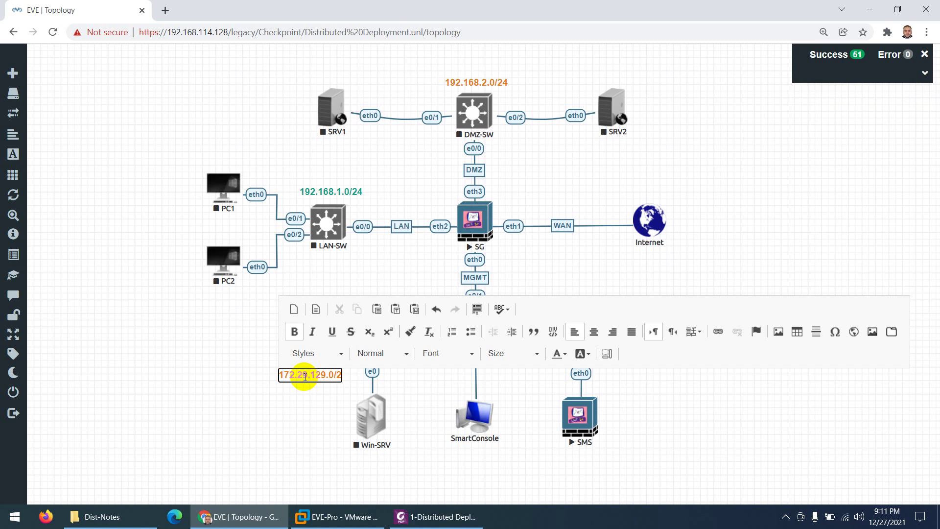
{"action": "triple_click", "coordinate": [304, 376]}
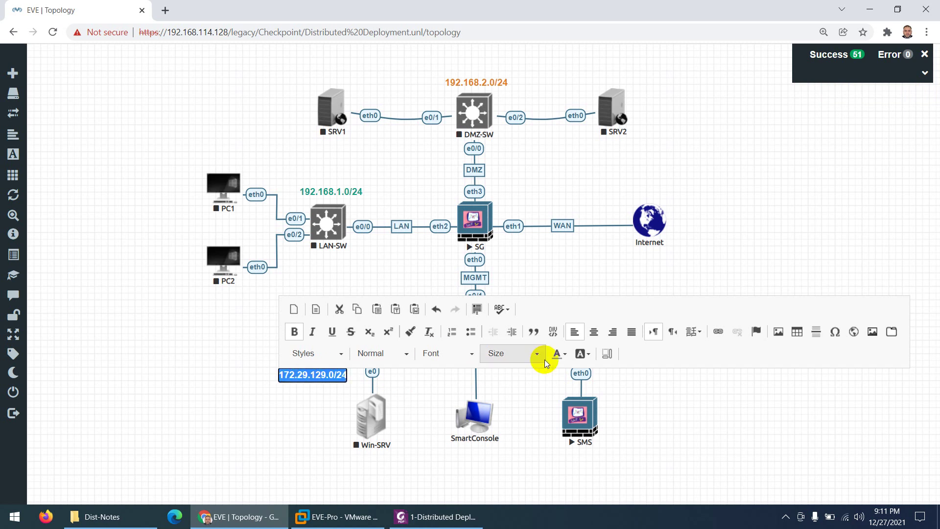
{"action": "left_click", "coordinate": [562, 353]}
{"action": "left_click", "coordinate": [568, 453]}
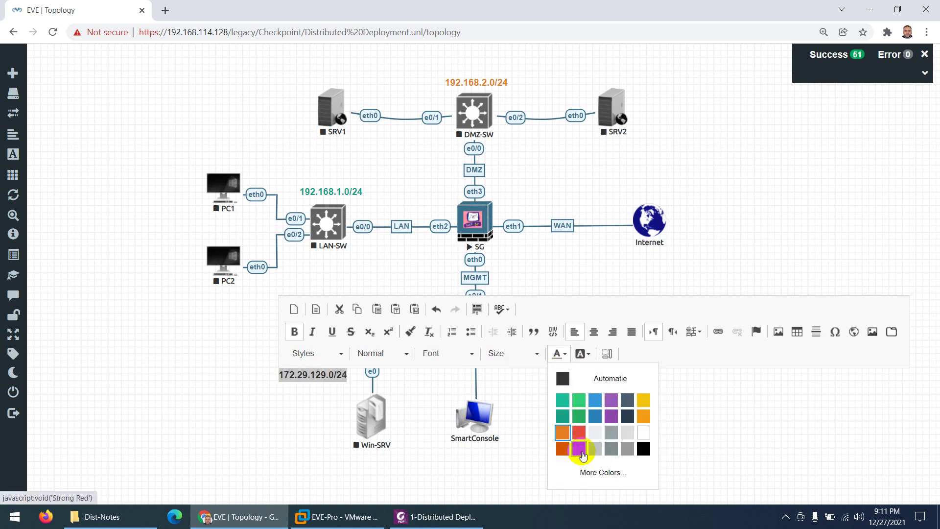
{"action": "left_click", "coordinate": [582, 454]}
{"action": "left_click", "coordinate": [326, 389]}
- Move the 172.29.129.0/24 text just above the WAN link label and place a duplicate of it in the empty area below PC2
{"action": "left_click_drag", "start_coordinate": [311, 374], "coordinate": [566, 197]}
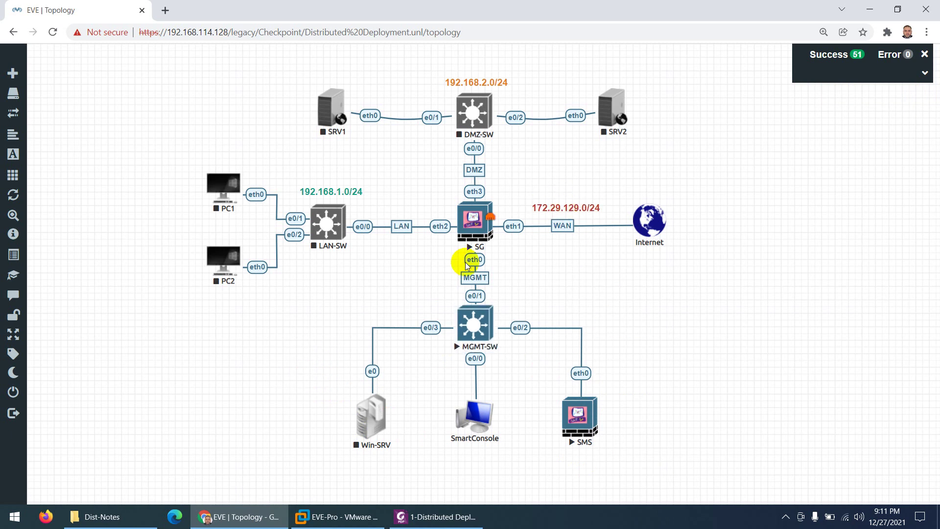
{"action": "right_click", "coordinate": [569, 206]}
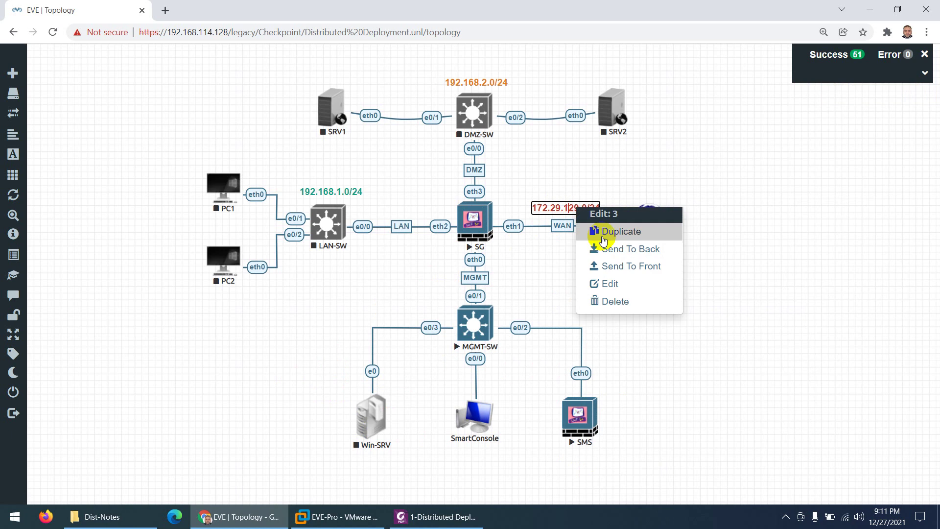
{"action": "left_click", "coordinate": [606, 230]}
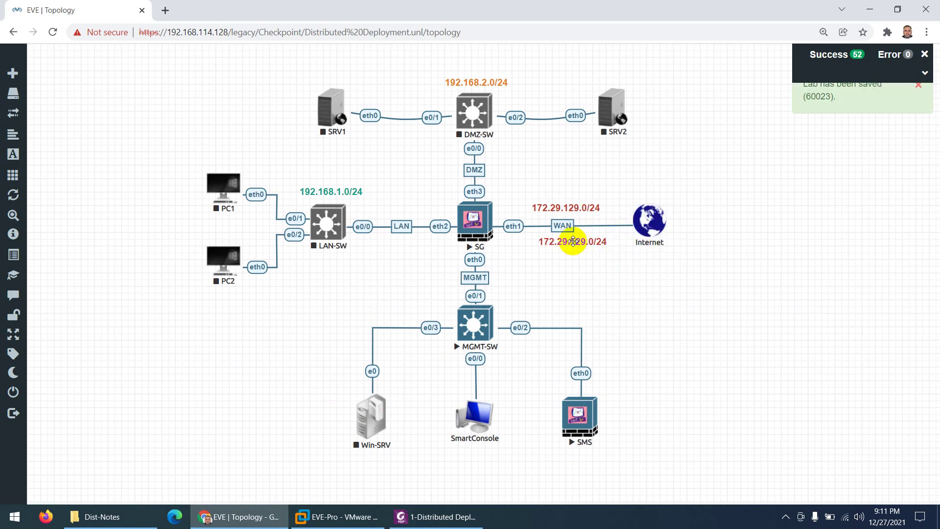
{"action": "left_click_drag", "start_coordinate": [573, 241], "coordinate": [254, 320]}
- Turn the duplicate below PC2 into a dark purple 192.168.114.0/24 text and move it between MGMT-SW and SmartConsole
{"action": "double_click", "coordinate": [254, 320]}
{"action": "triple_click", "coordinate": [255, 321]}
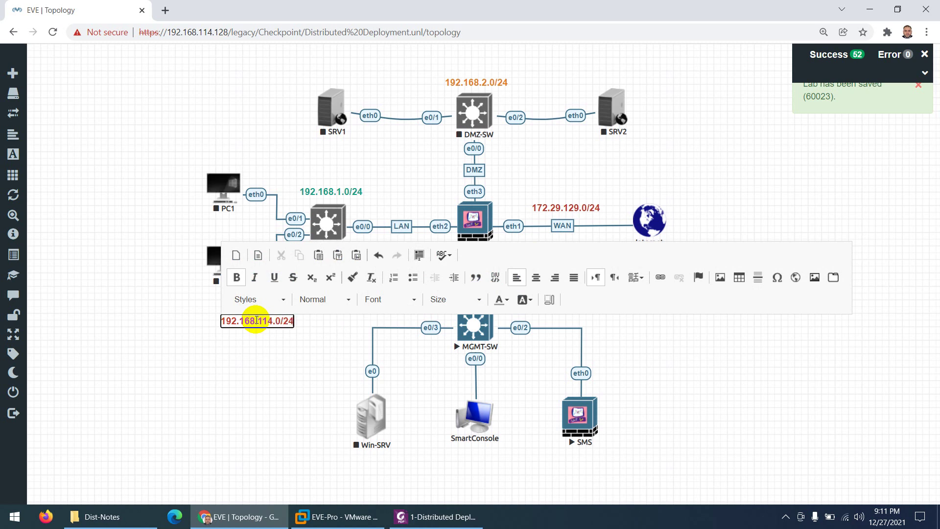
{"action": "triple_click", "coordinate": [256, 321]}
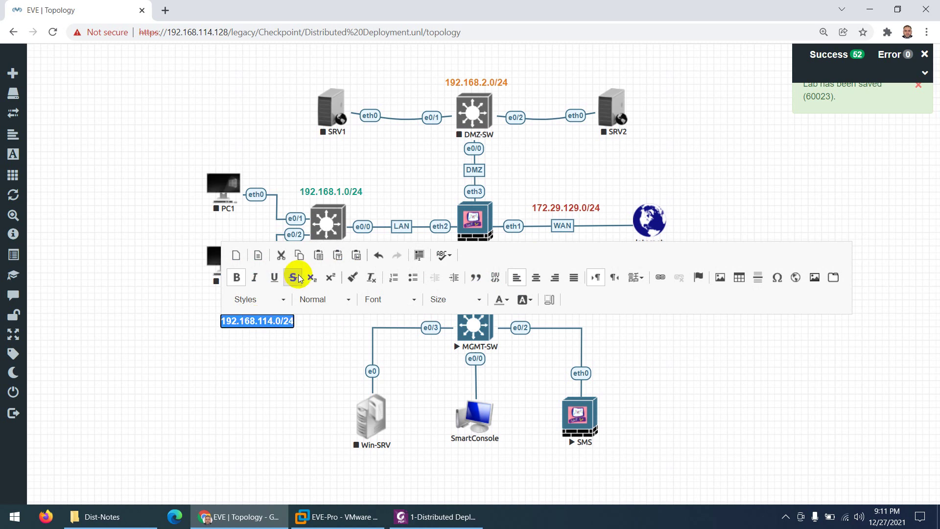
{"action": "left_click", "coordinate": [502, 299]}
{"action": "left_click", "coordinate": [552, 361]}
{"action": "left_click", "coordinate": [252, 367]}
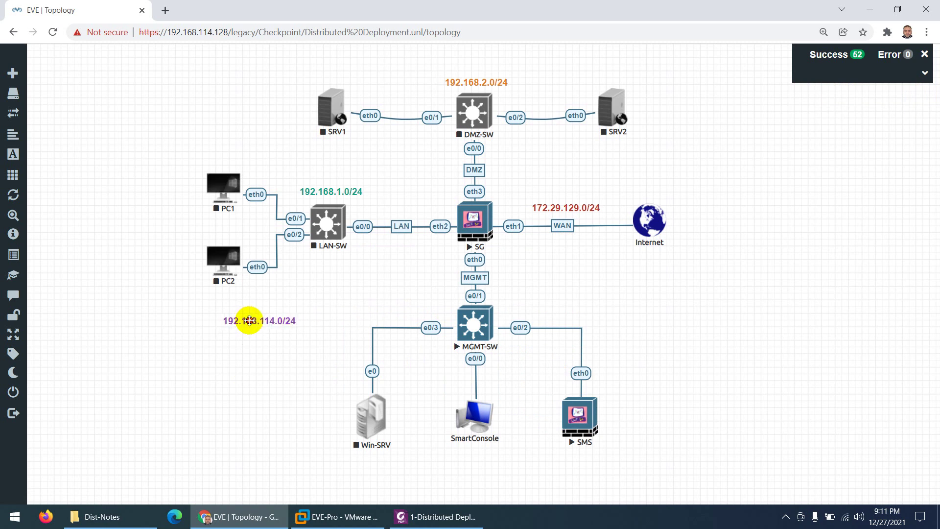
{"action": "left_click_drag", "start_coordinate": [249, 321], "coordinate": [471, 384]}
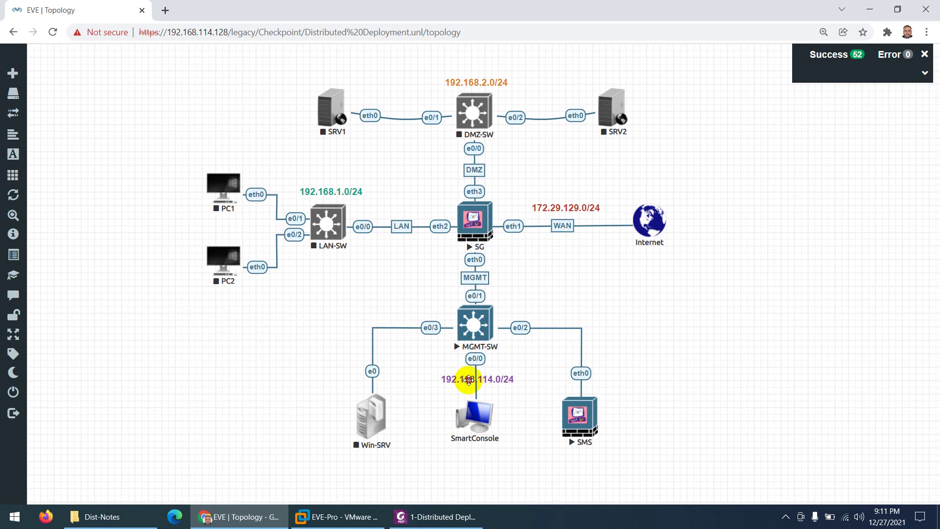